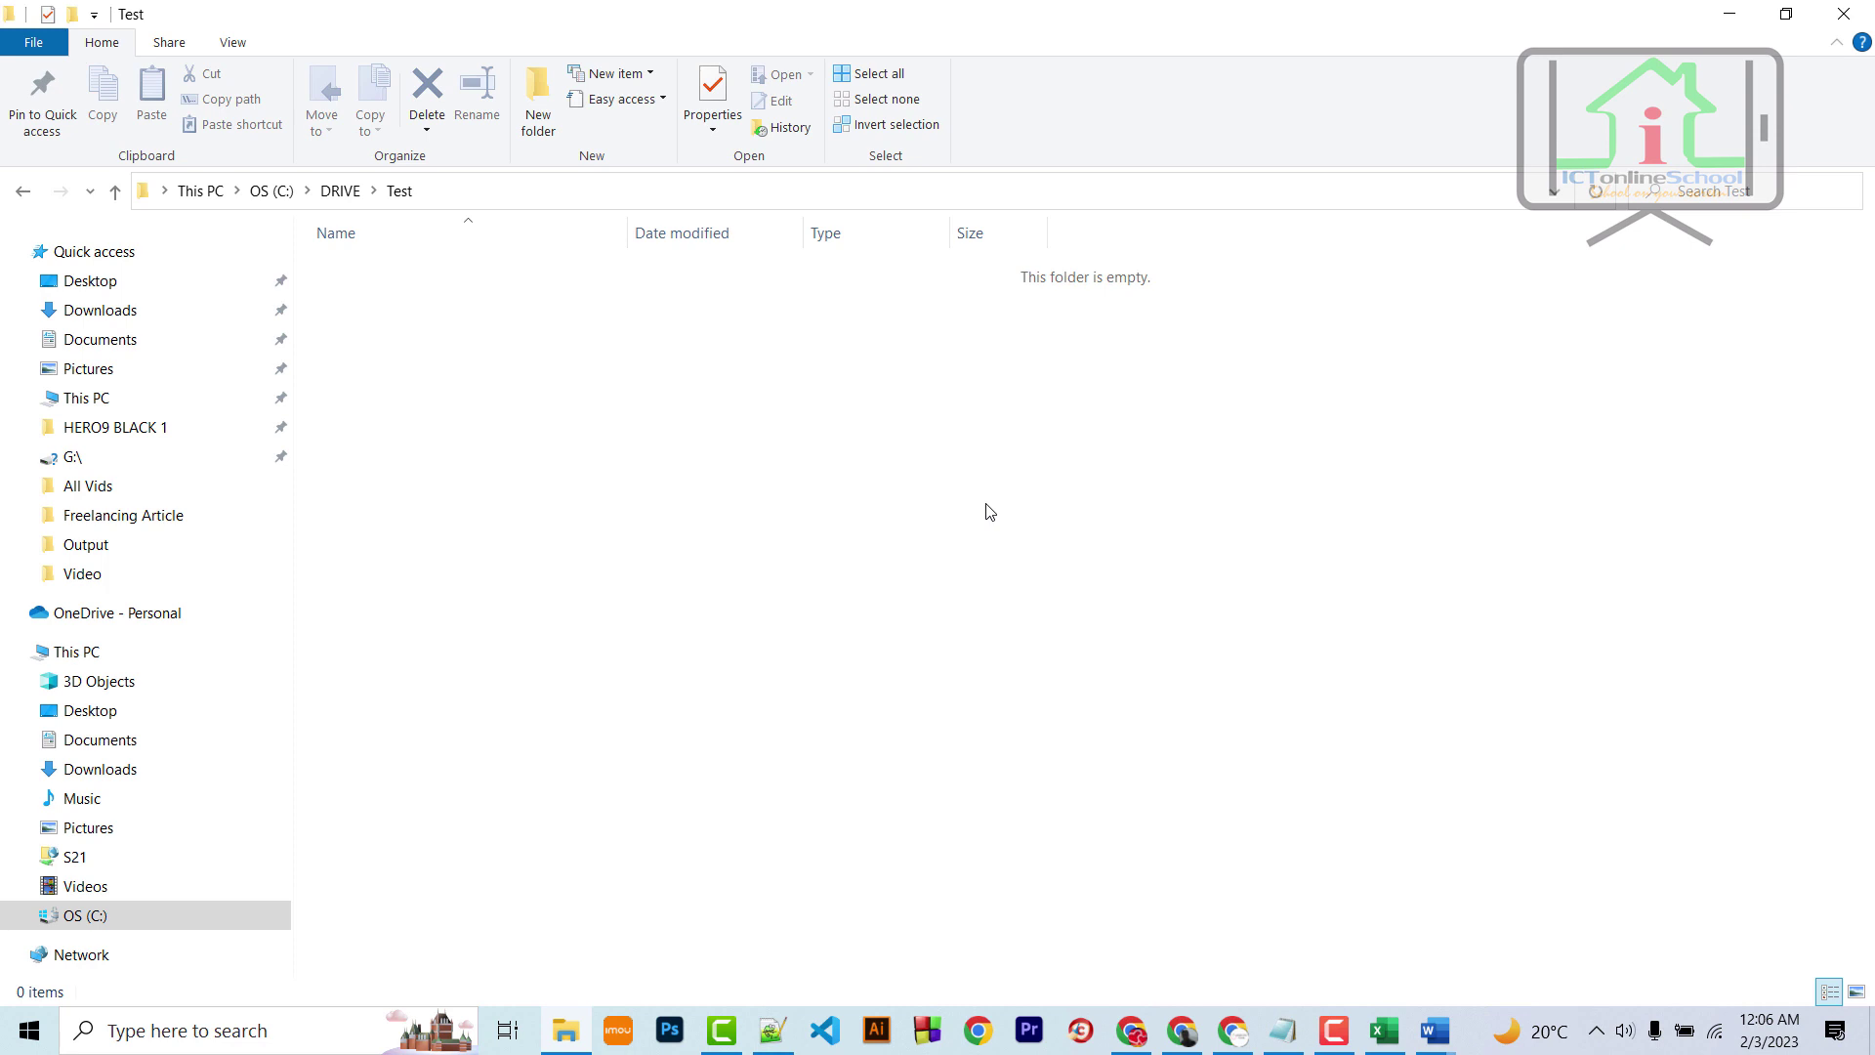
Copy the seven subject names, Bangla through Biology, from Notepad, then close the notes
{"action": "left_click", "coordinate": [1282, 1030]}
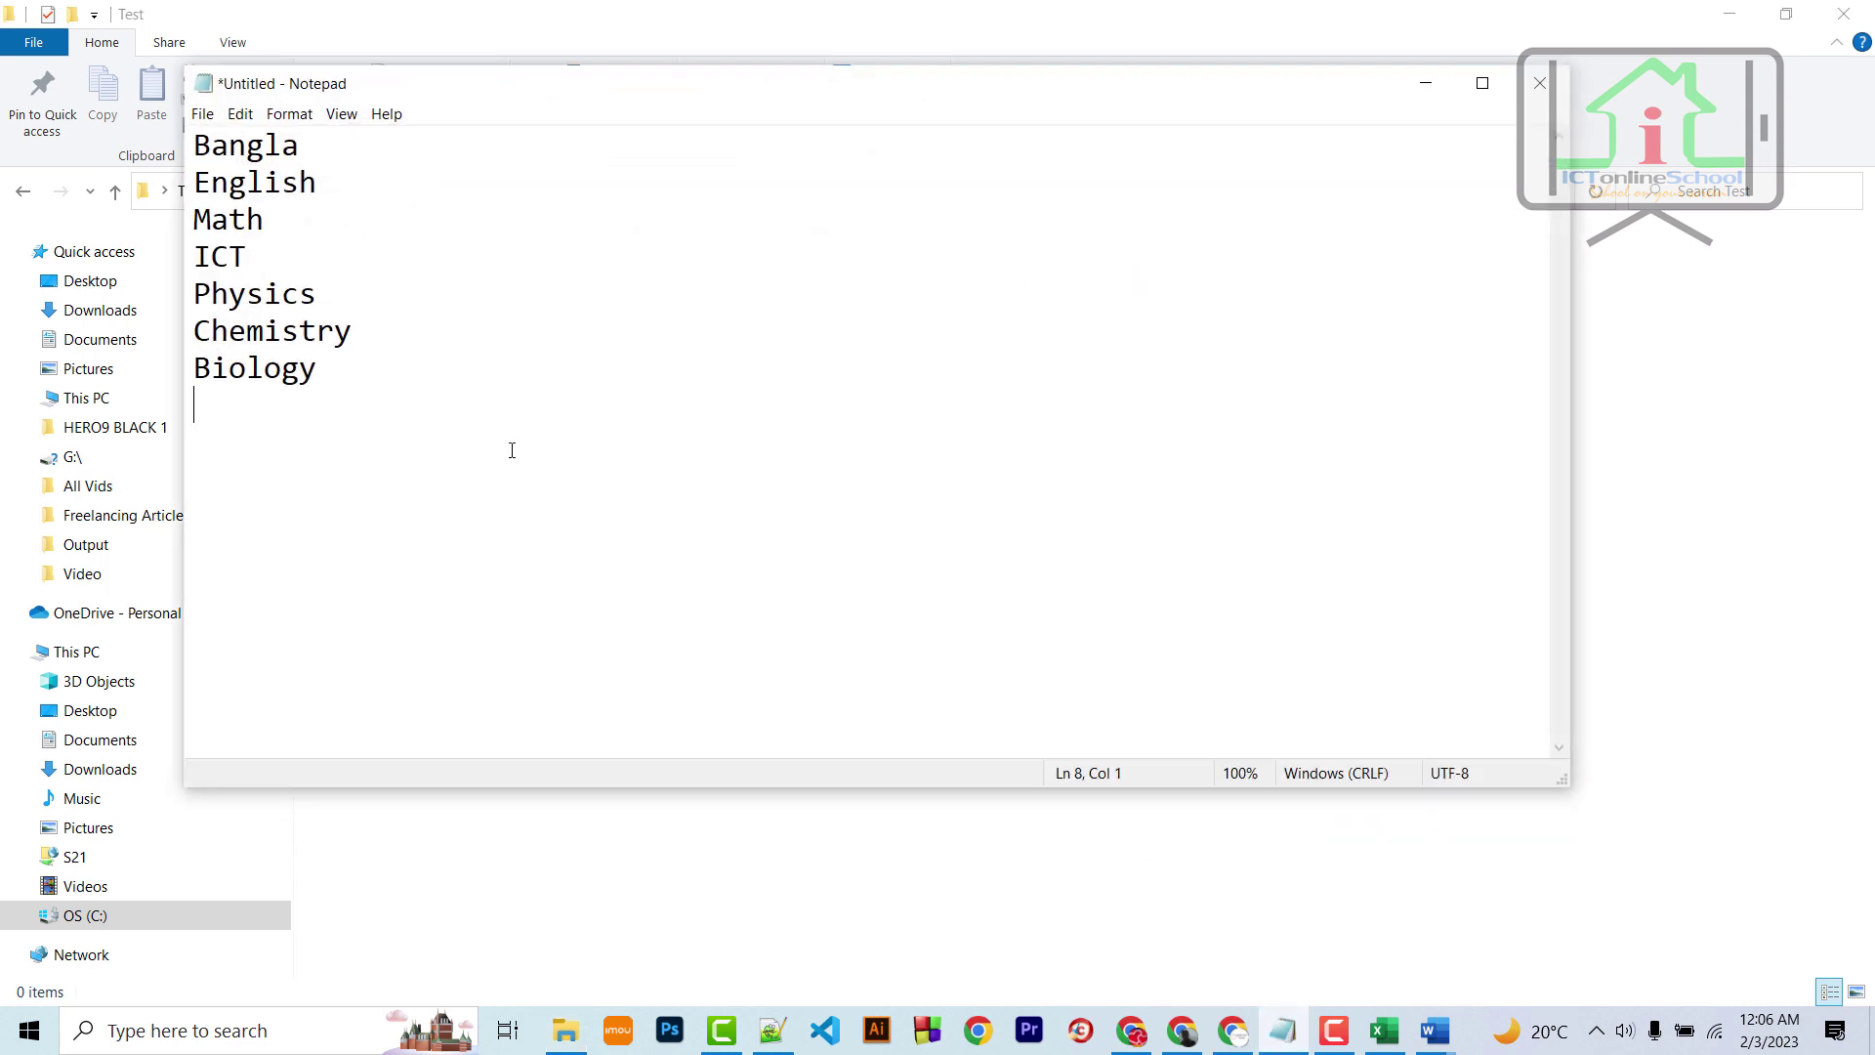
{"action": "left_click", "coordinate": [217, 146]}
{"action": "left_click", "coordinate": [231, 221]}
{"action": "key", "text": "Down"}
{"action": "key", "text": "Down"}
{"action": "key", "text": "Down"}
{"action": "key", "text": "Down"}
{"action": "left_click_drag", "start_coordinate": [344, 369], "coordinate": [187, 151]}
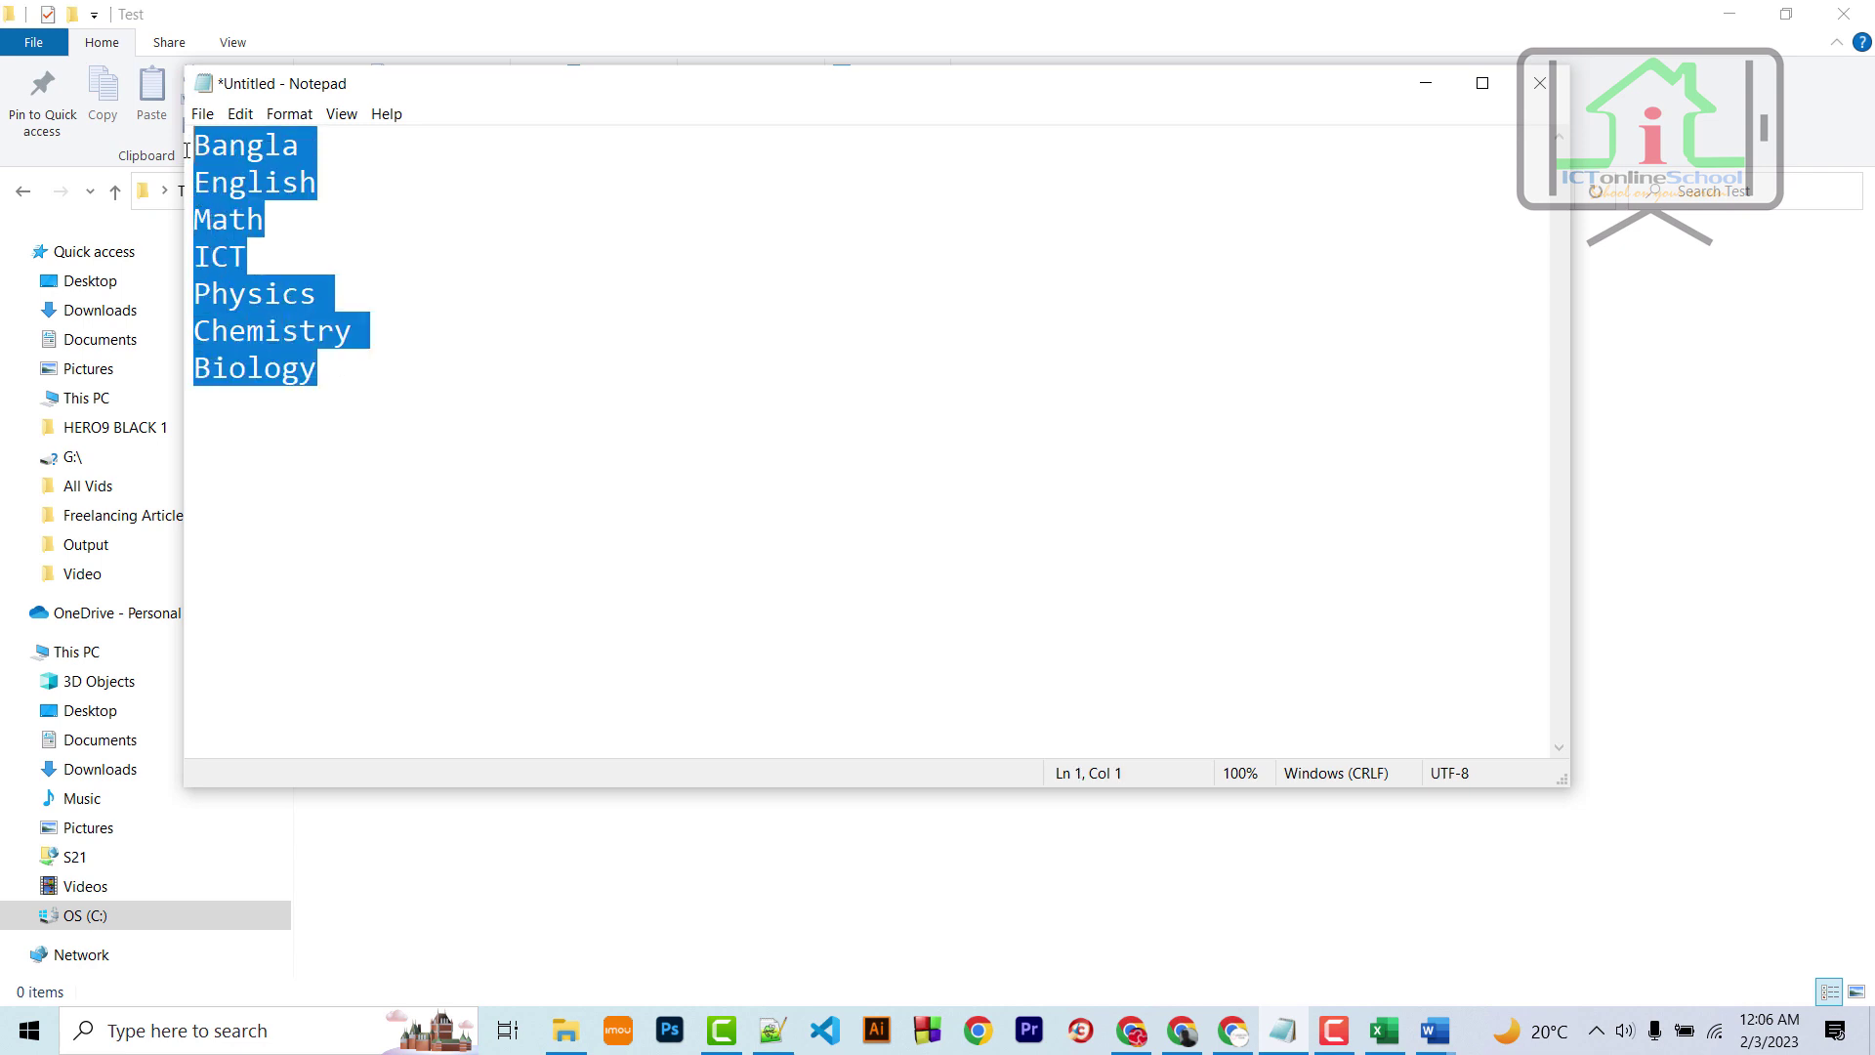
{"action": "right_click", "coordinate": [243, 151]}
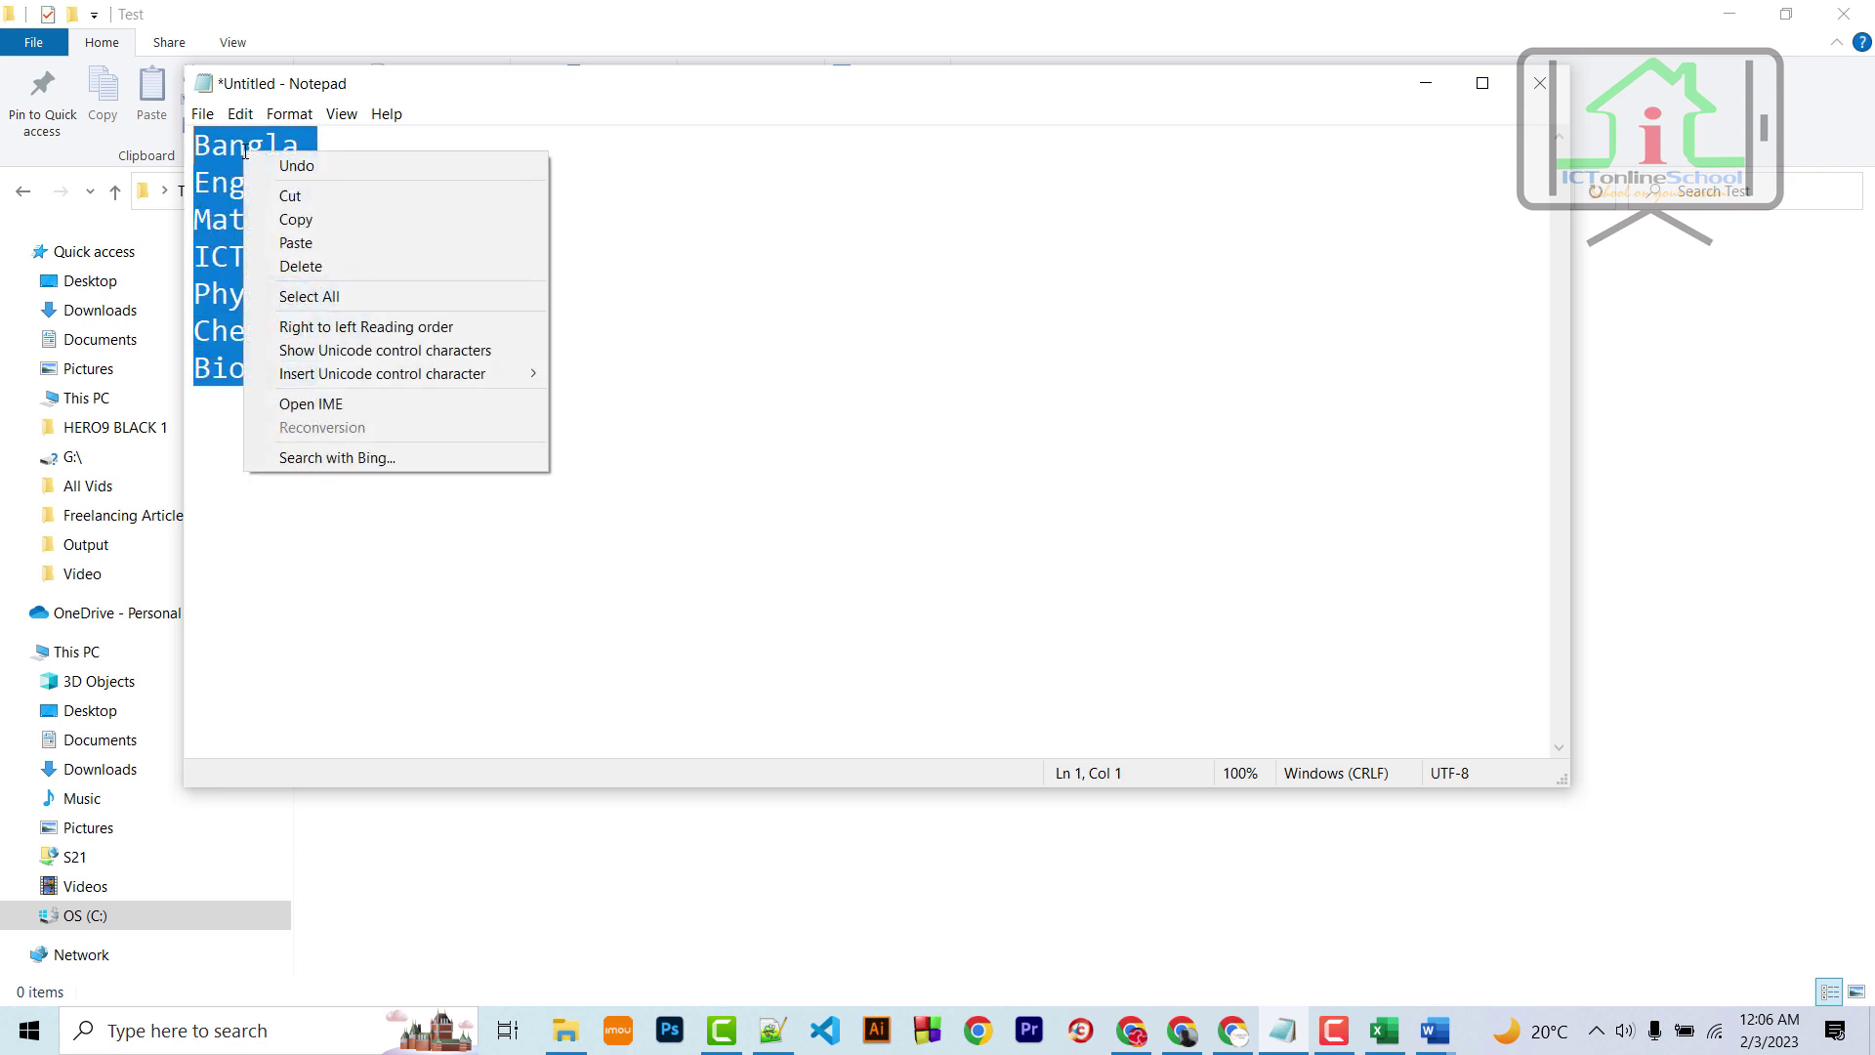
{"action": "left_click", "coordinate": [295, 219]}
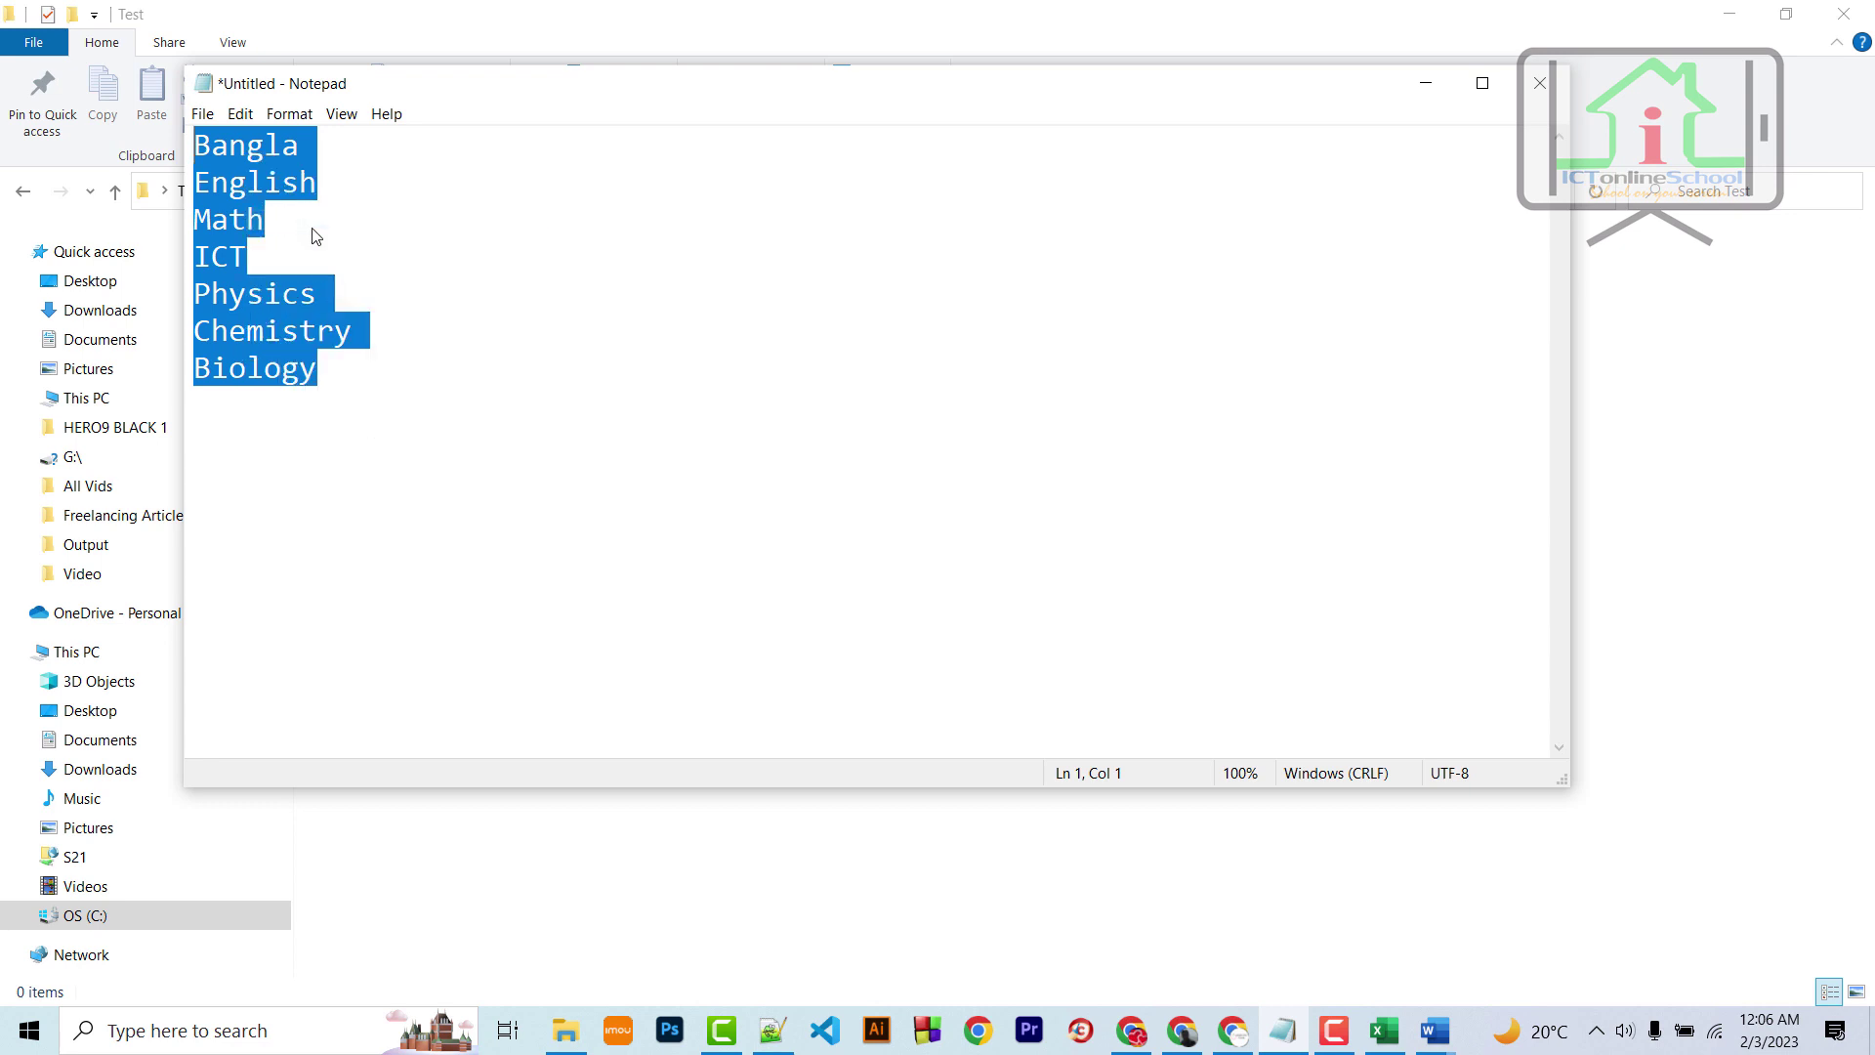
{"action": "left_click", "coordinate": [1540, 83]}
Discard the unsaved notes and create a new text document in the Test folder
{"action": "left_click", "coordinate": [1001, 522]}
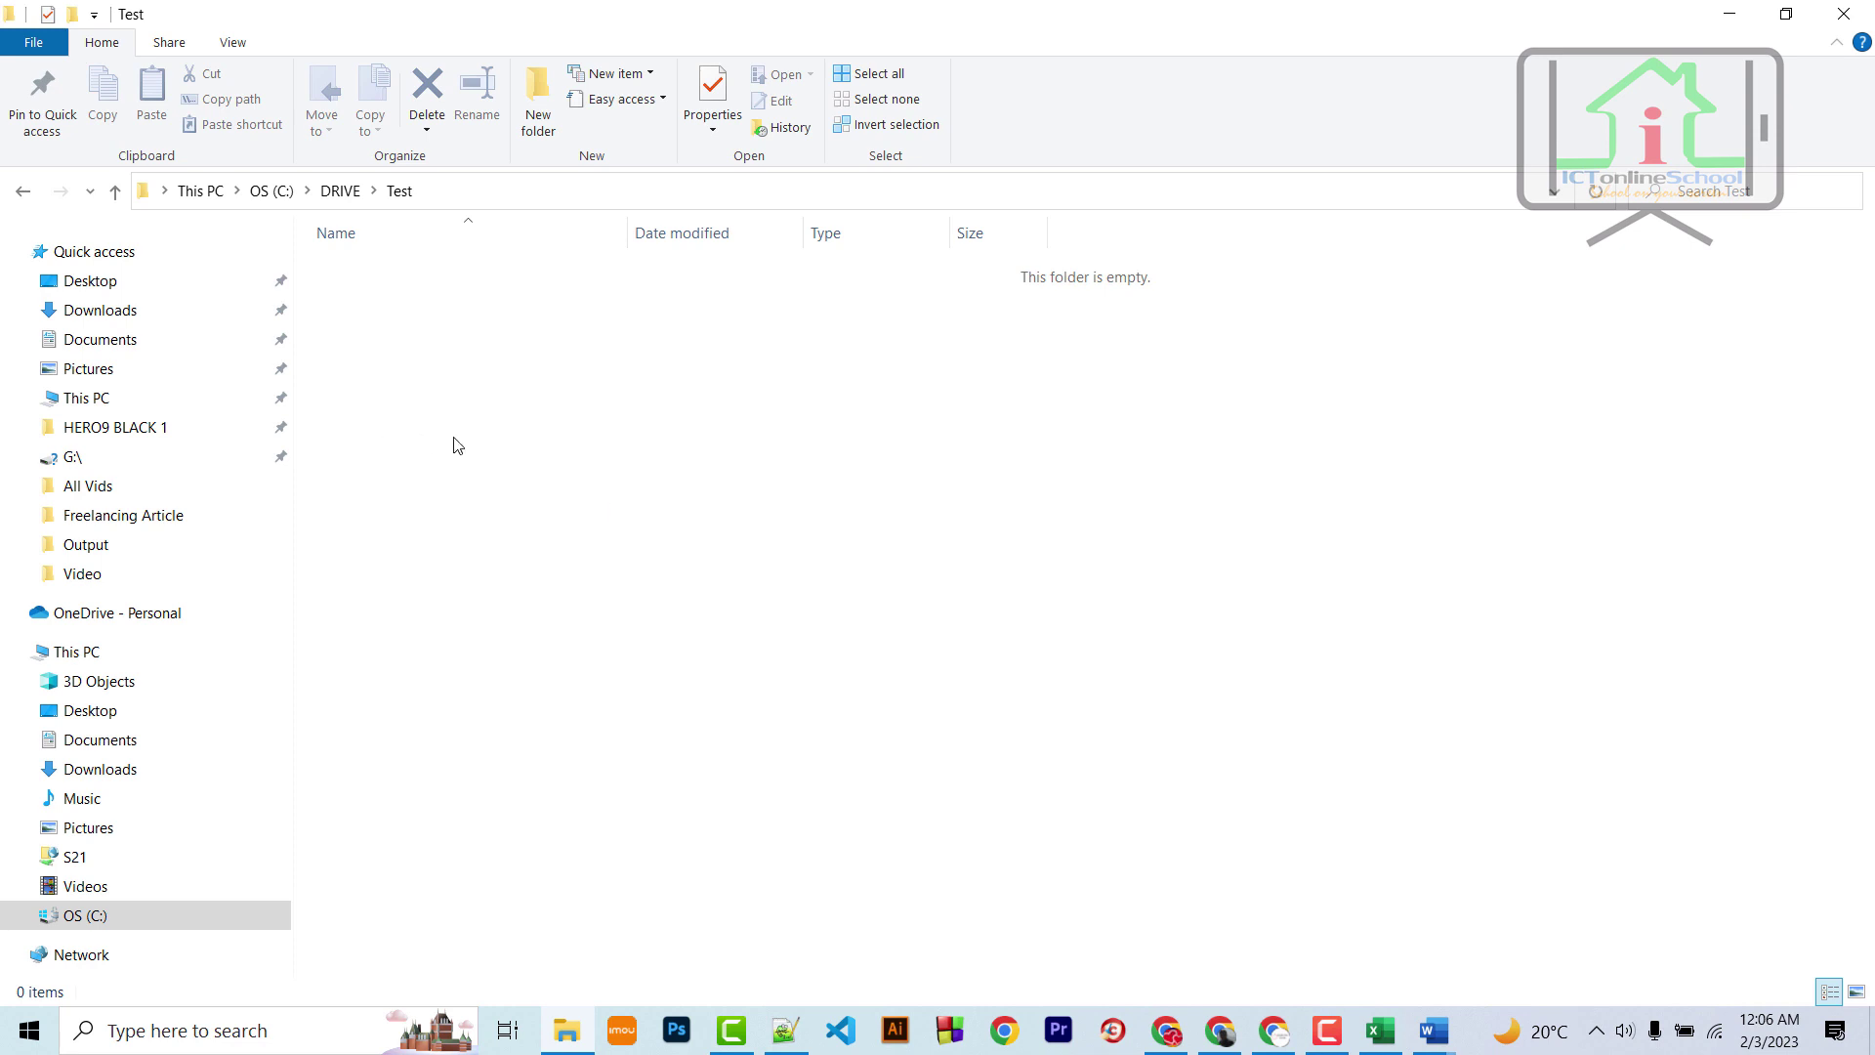
{"action": "right_click", "coordinate": [479, 344]}
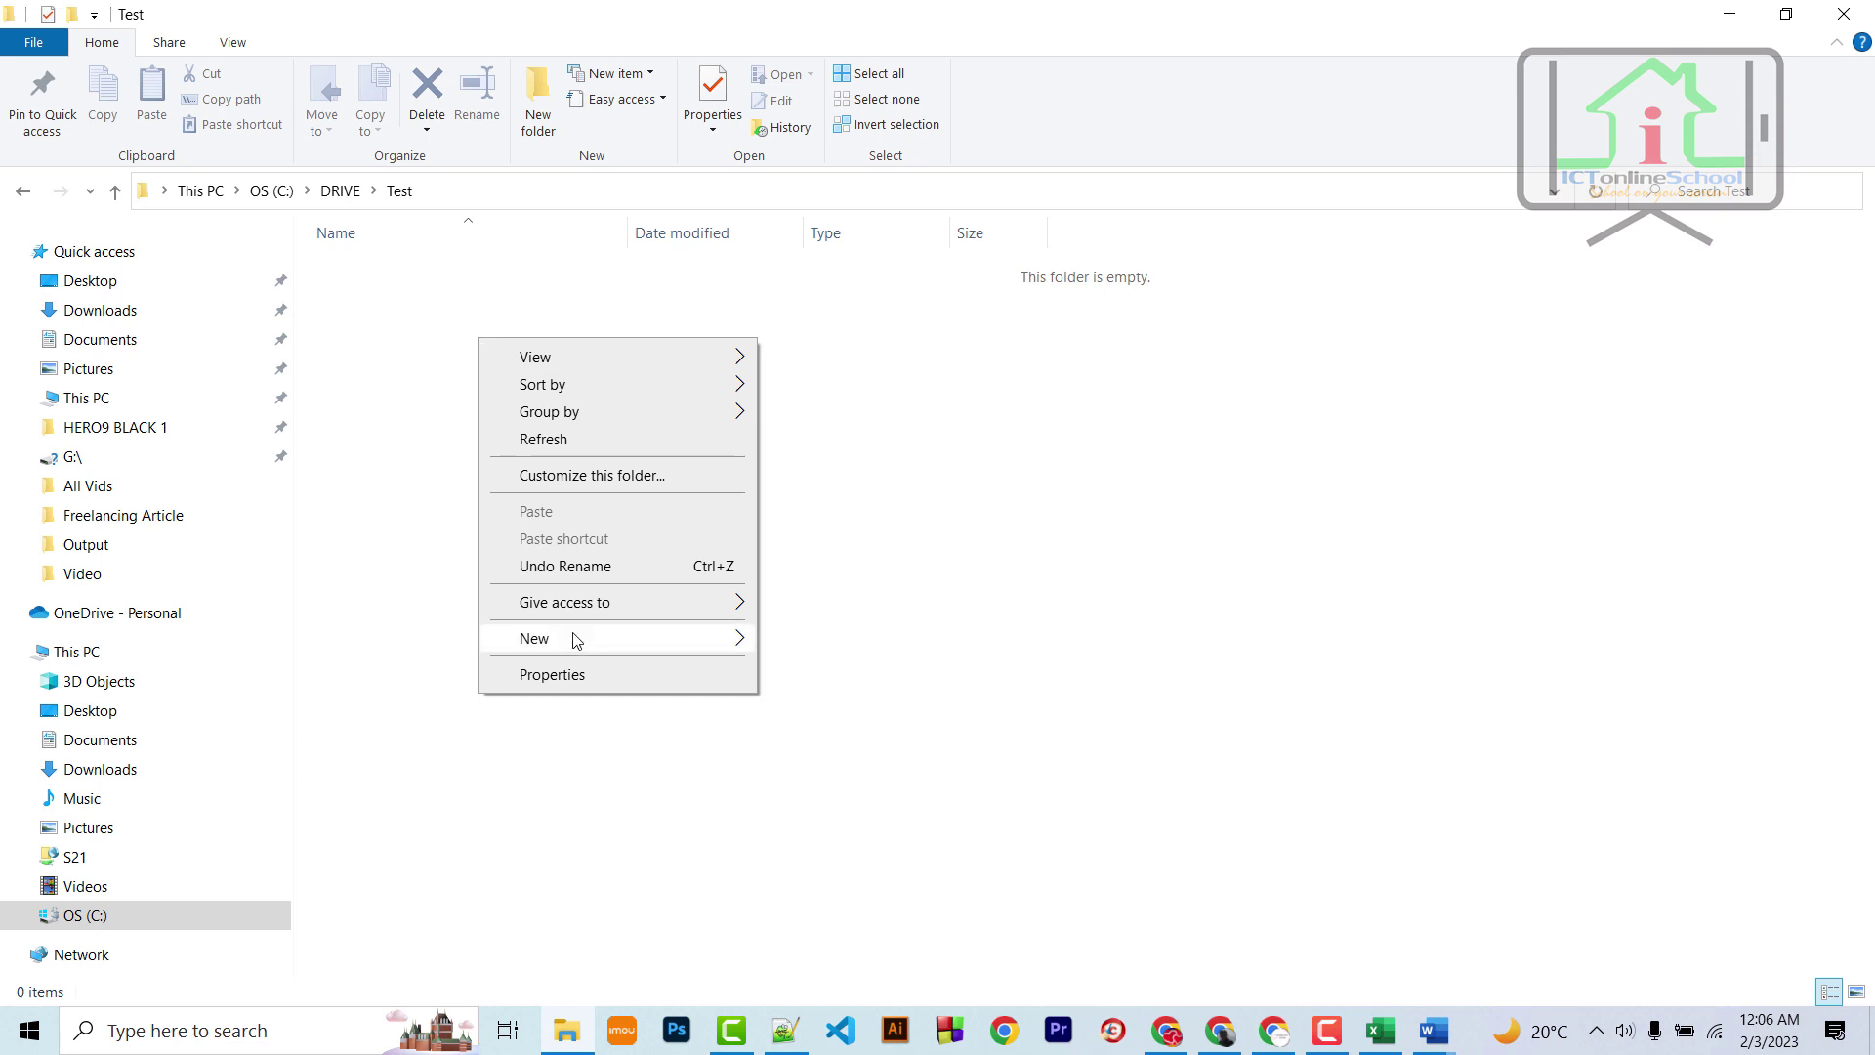
{"action": "mouse_move", "coordinate": [576, 640]}
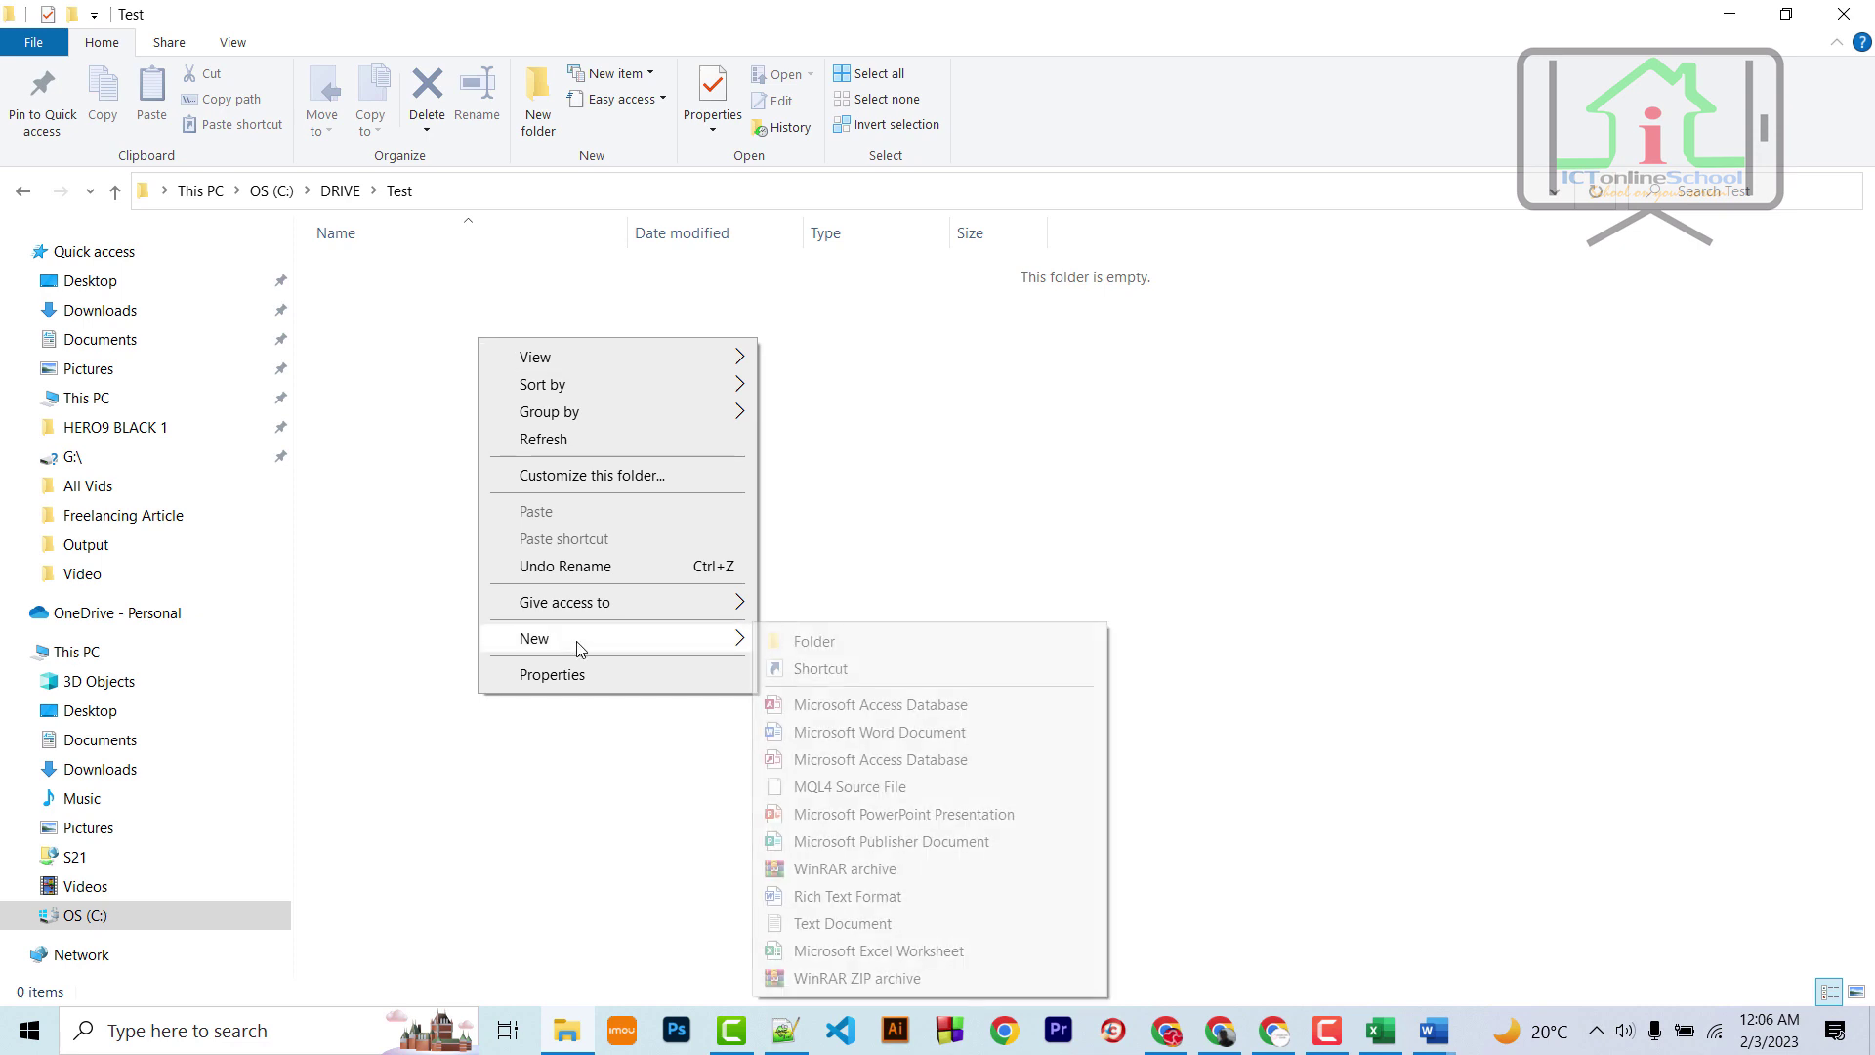
{"action": "left_click", "coordinate": [1015, 923]}
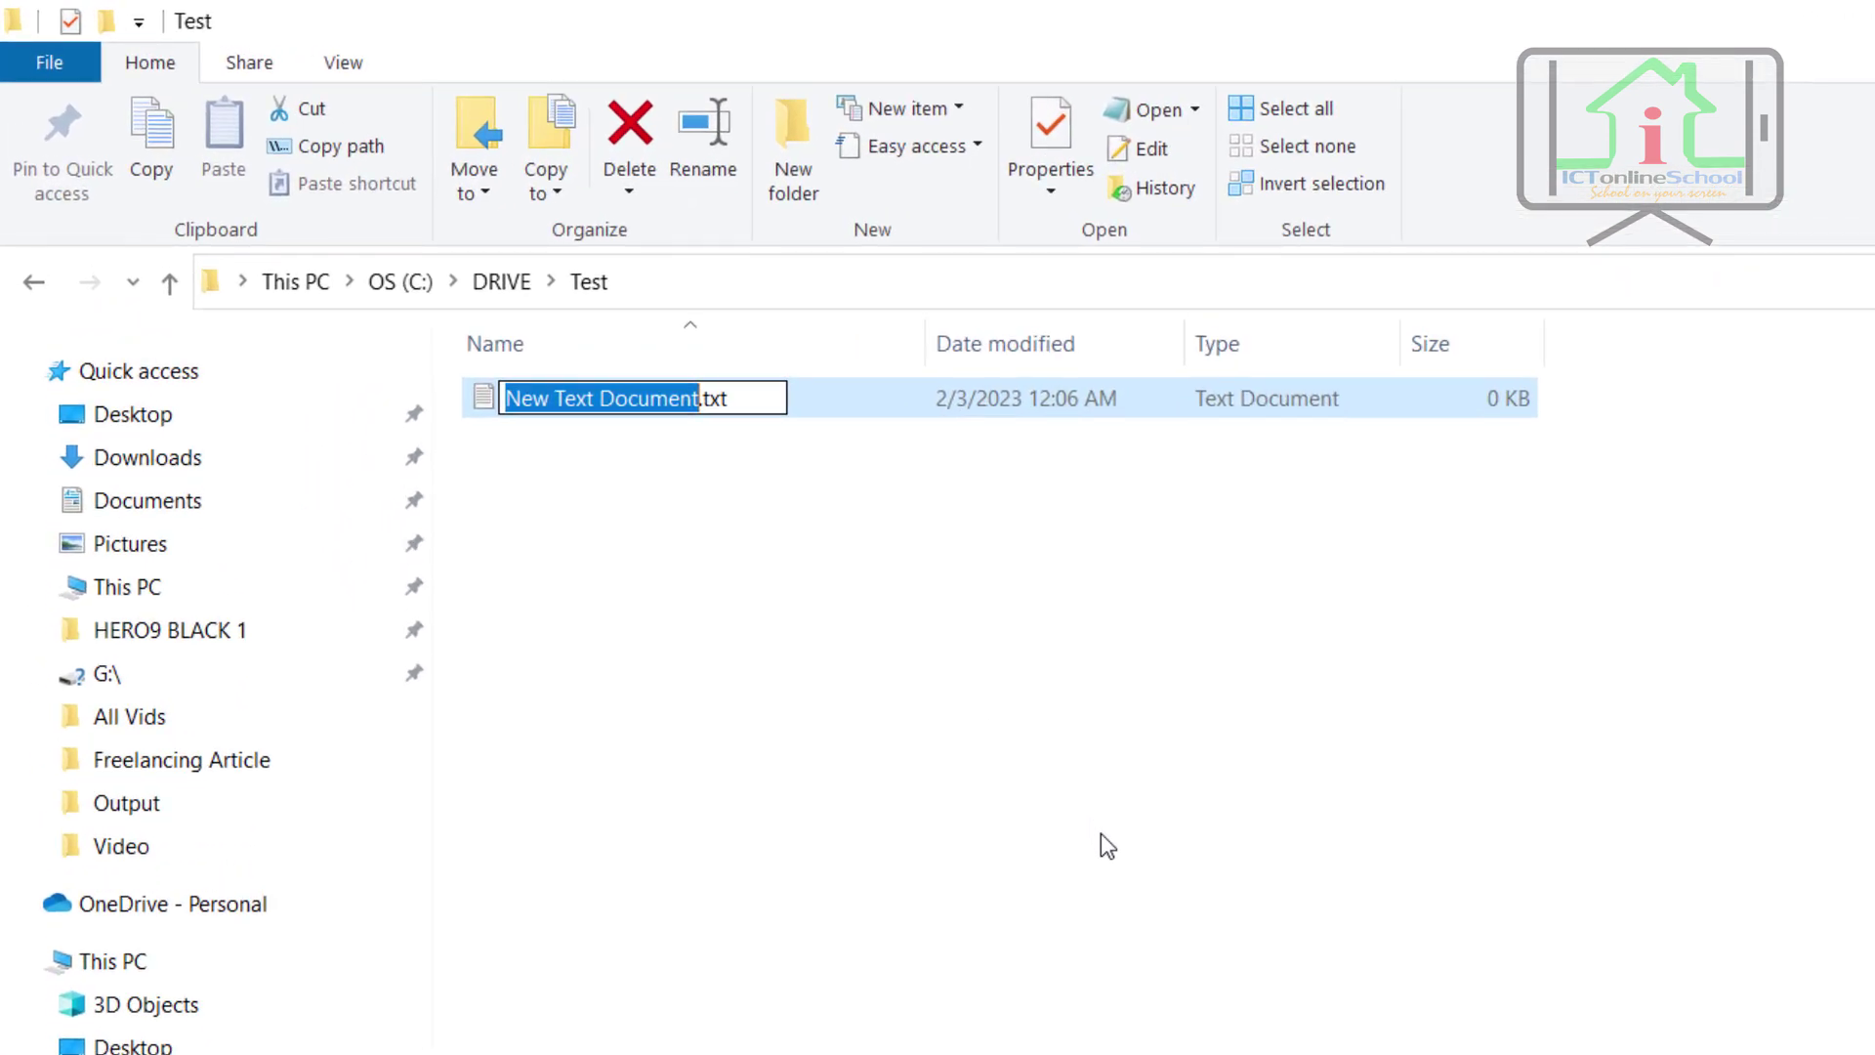
Rename the new file to Creating Folder.bat, accept the extension change, and open it for editing
{"action": "type", "text": "Creat"}
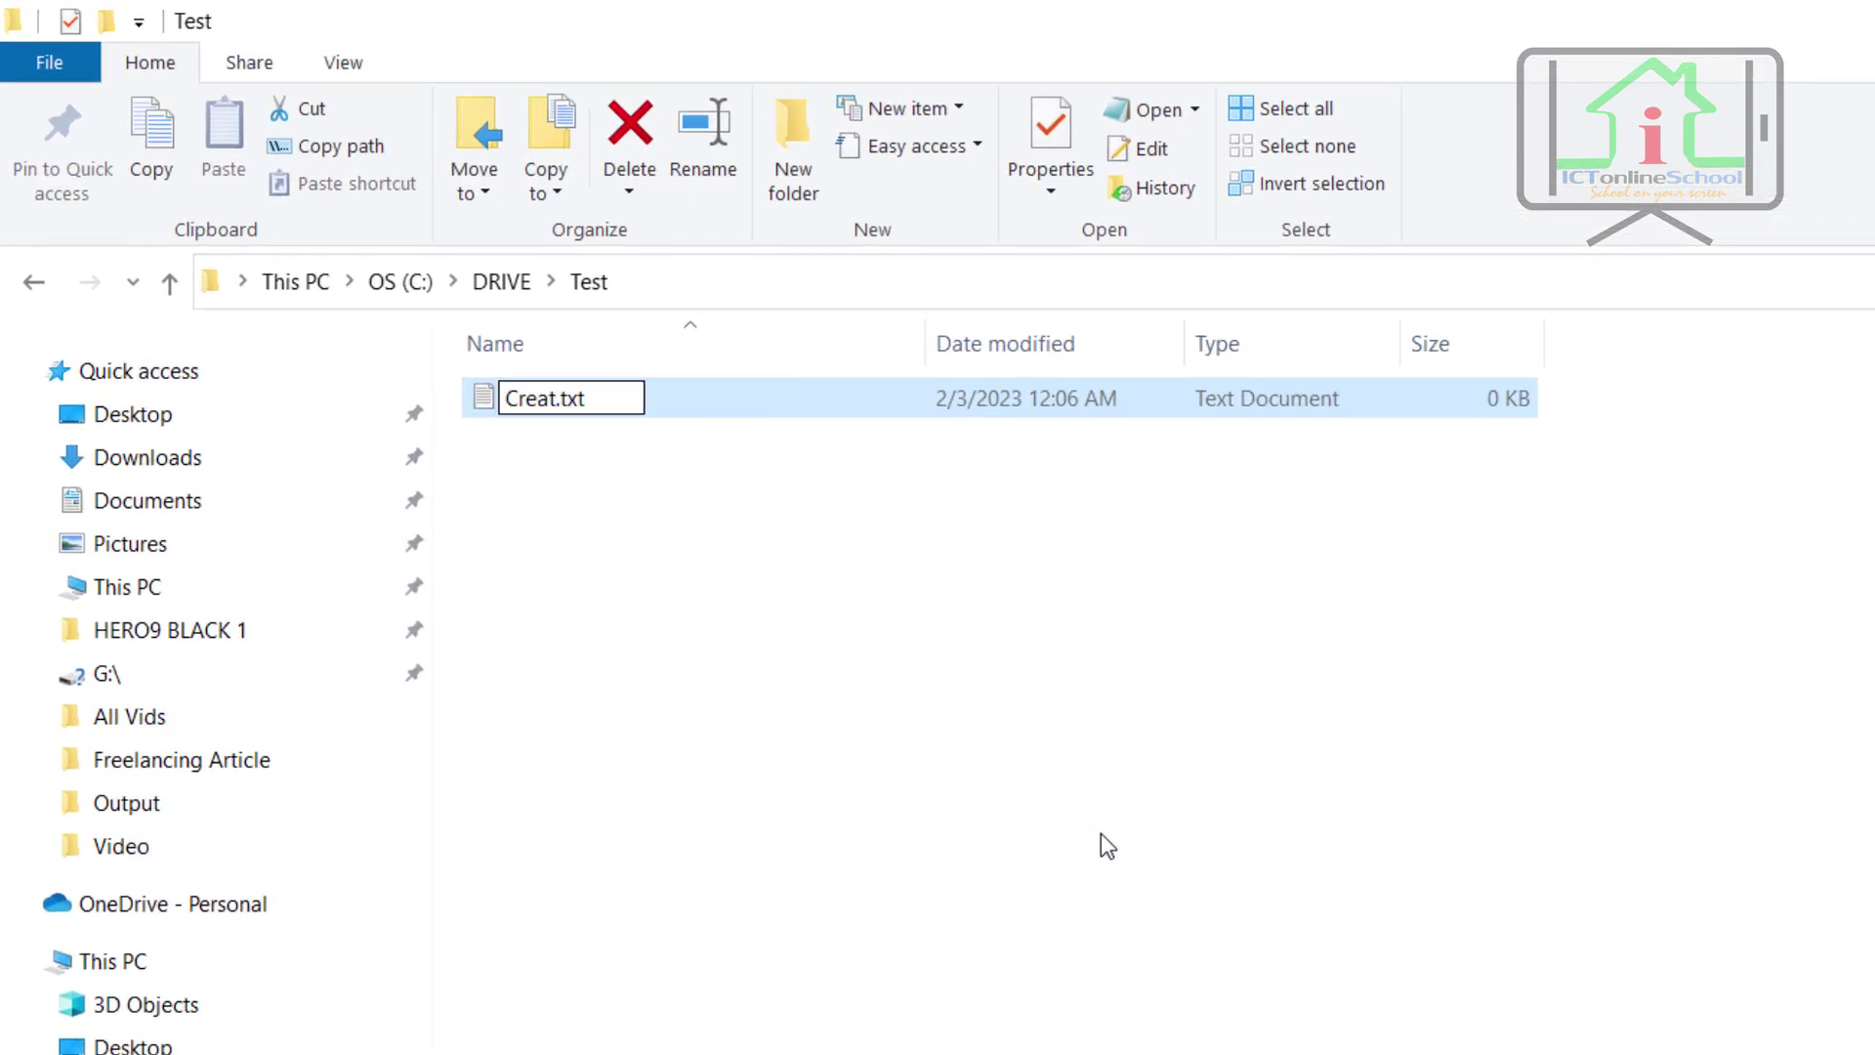
{"action": "type", "text": "ing Fo"}
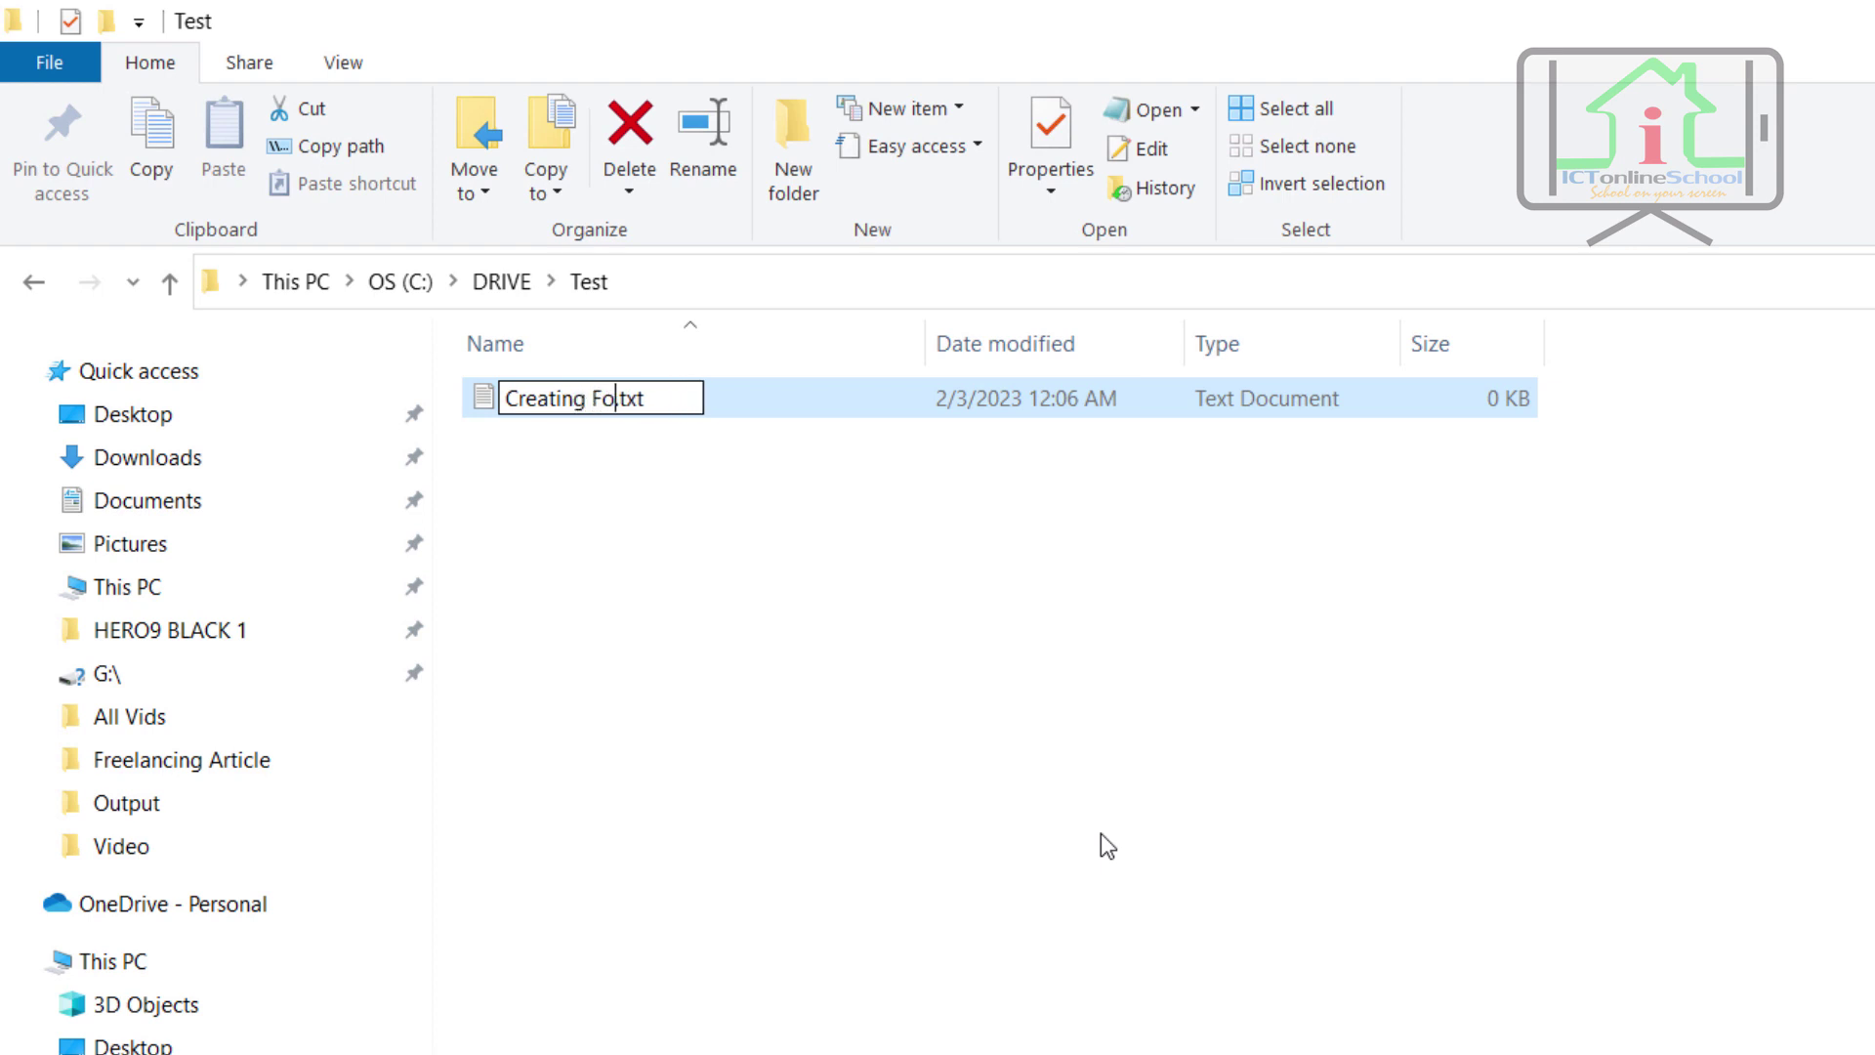
{"action": "type", "text": "lder"}
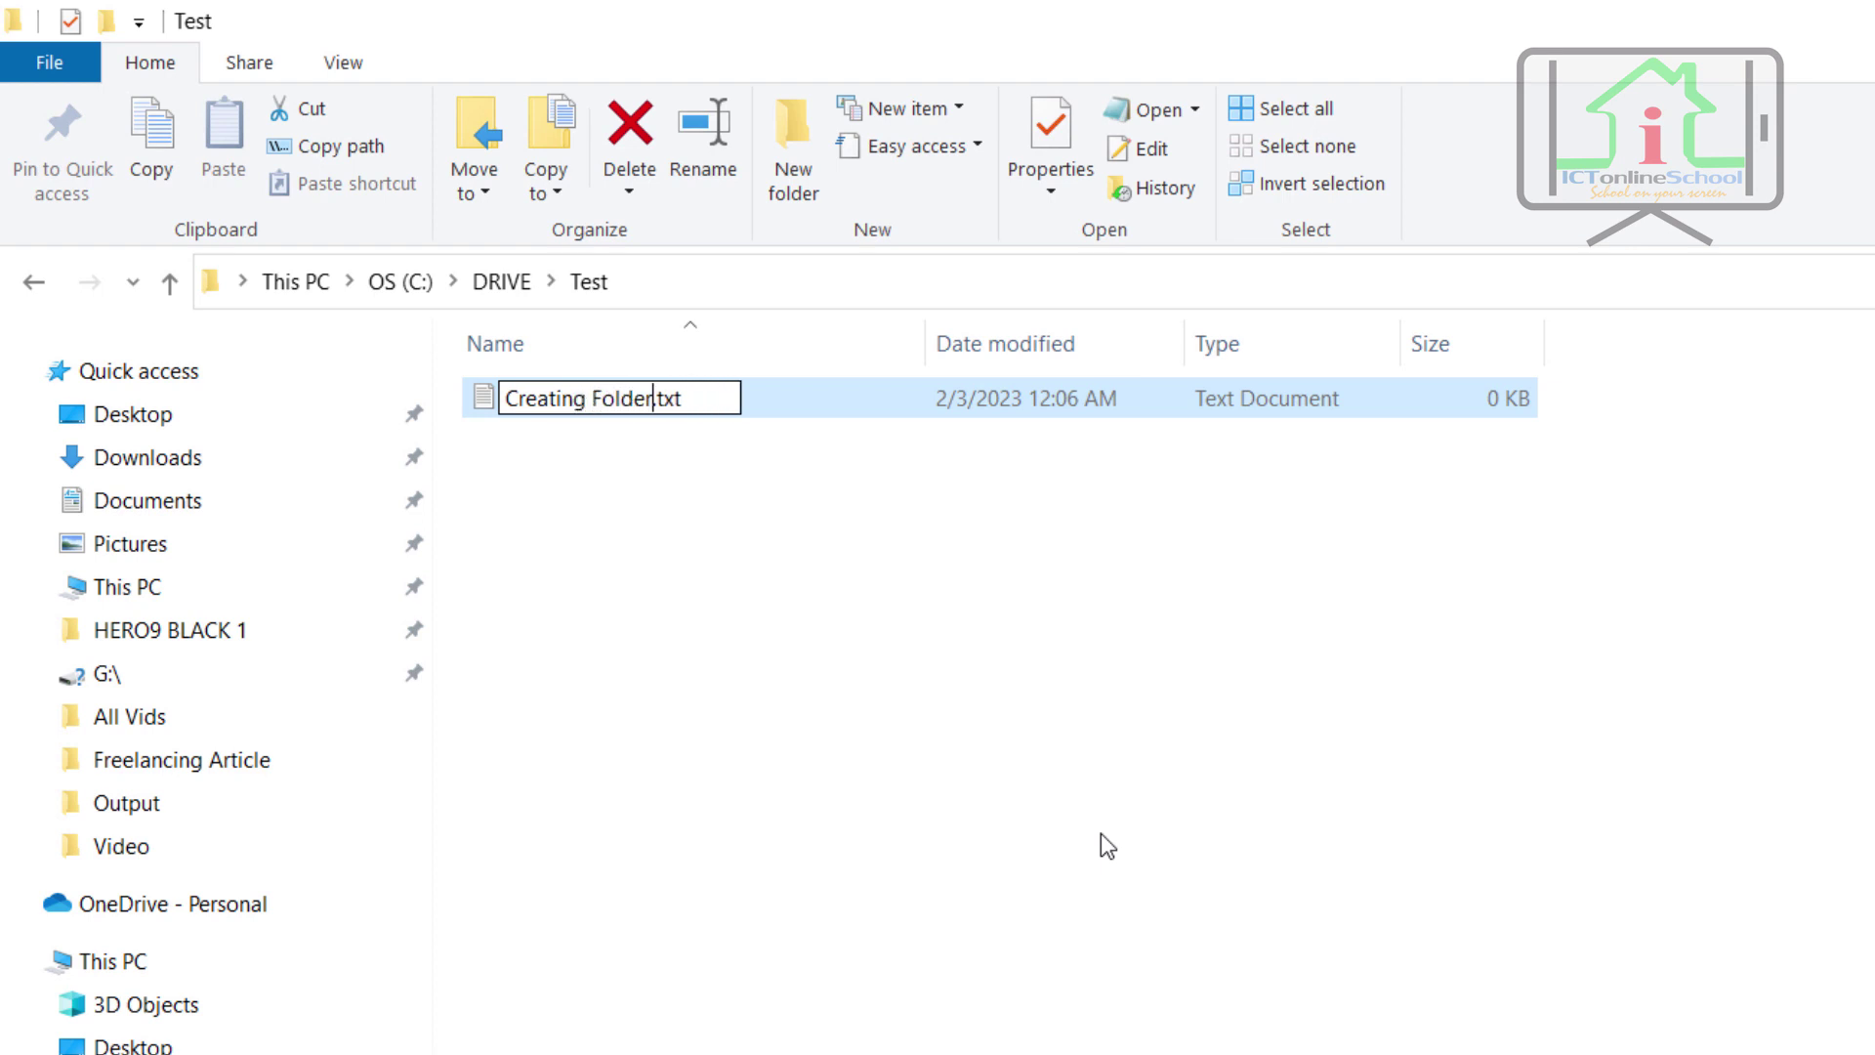
{"action": "key", "text": "Right"}
{"action": "key", "text": "shift+Right"}
{"action": "key", "text": "shift+Right"}
{"action": "key", "text": "shift+Right"}
{"action": "type", "text": "bat"}
{"action": "key", "text": "Return"}
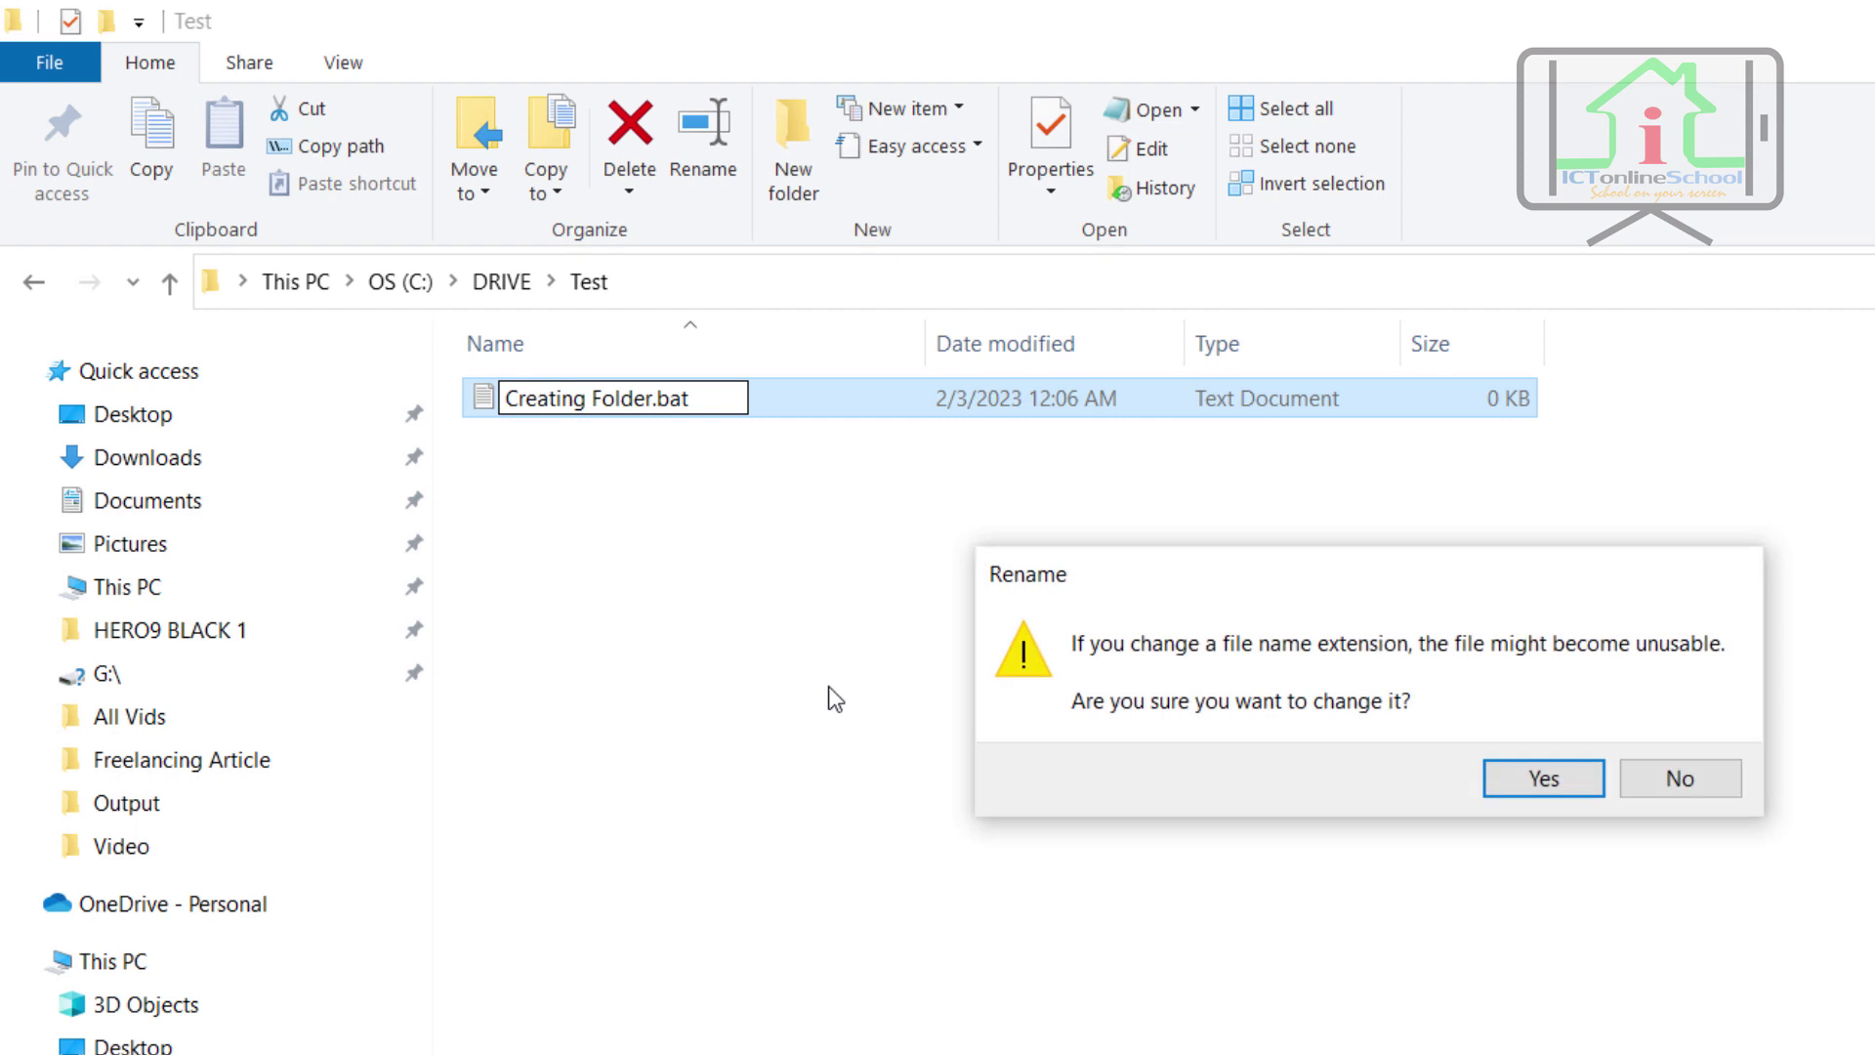
{"action": "left_click", "coordinate": [1568, 775]}
{"action": "right_click", "coordinate": [573, 404]}
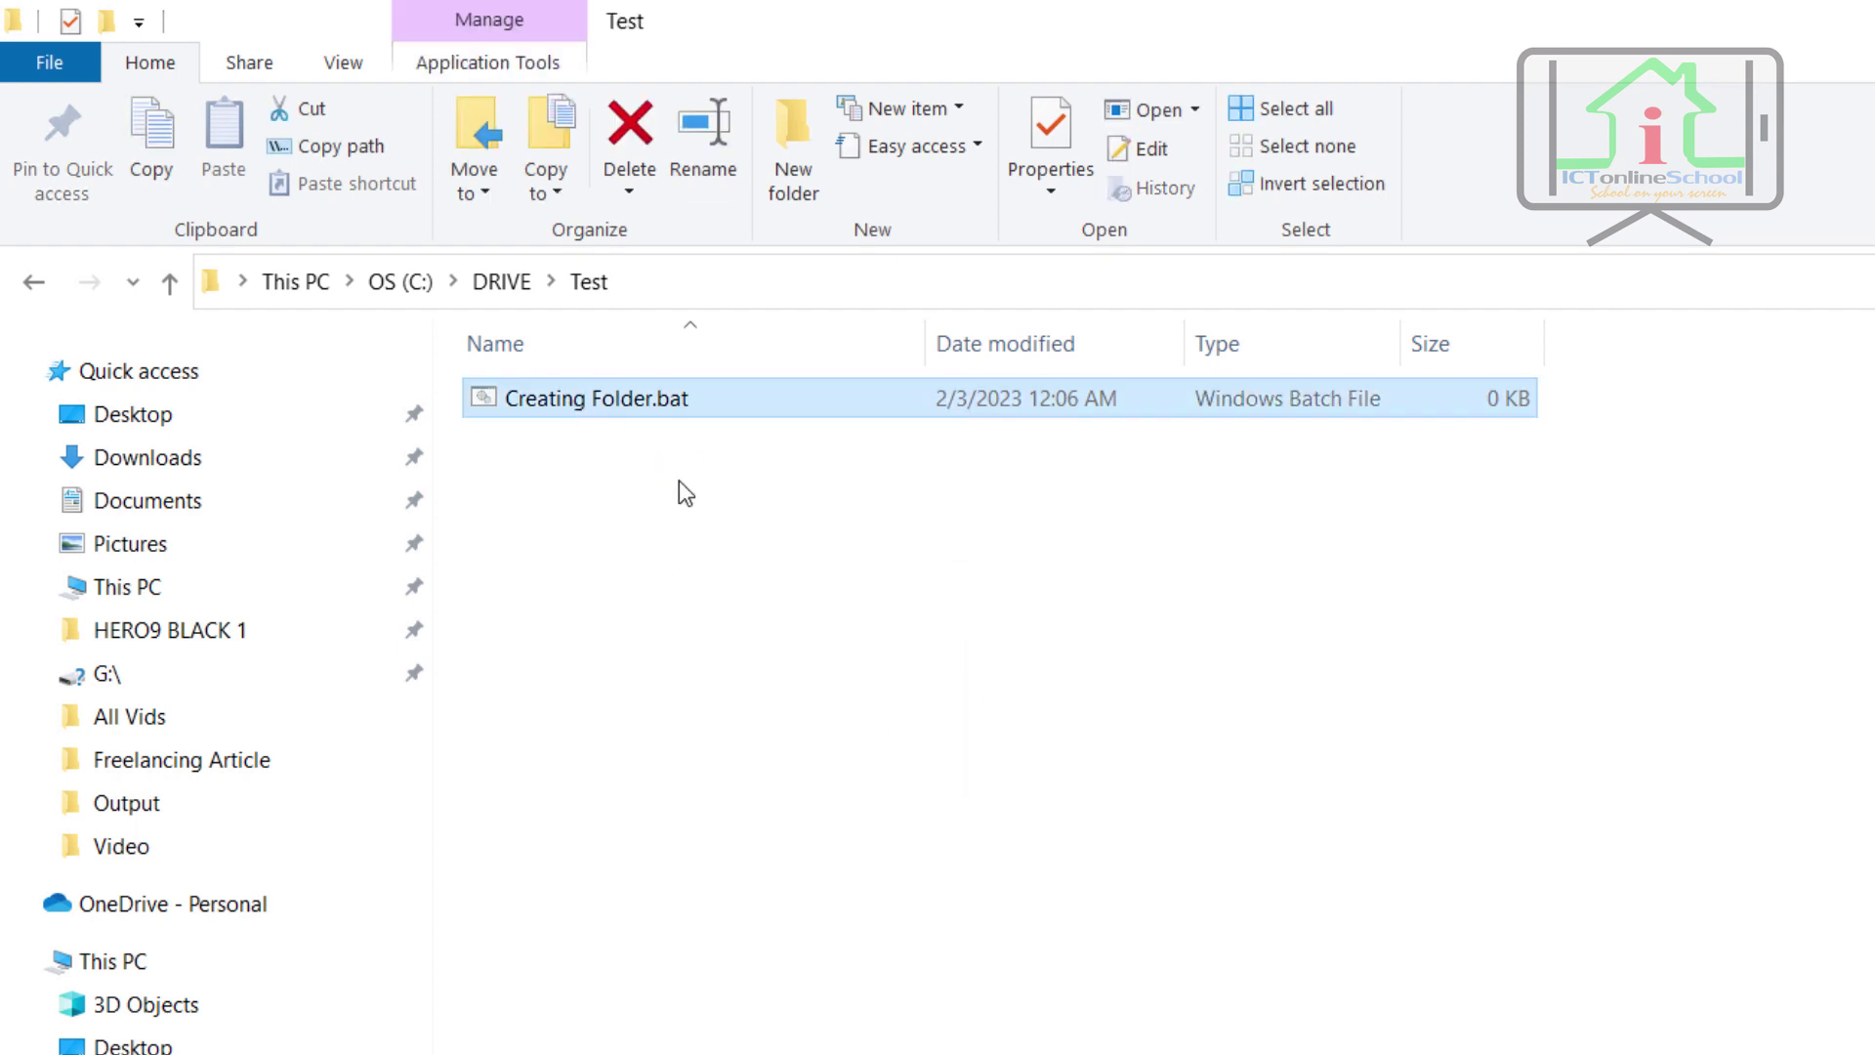
{"action": "left_click", "coordinate": [767, 473]}
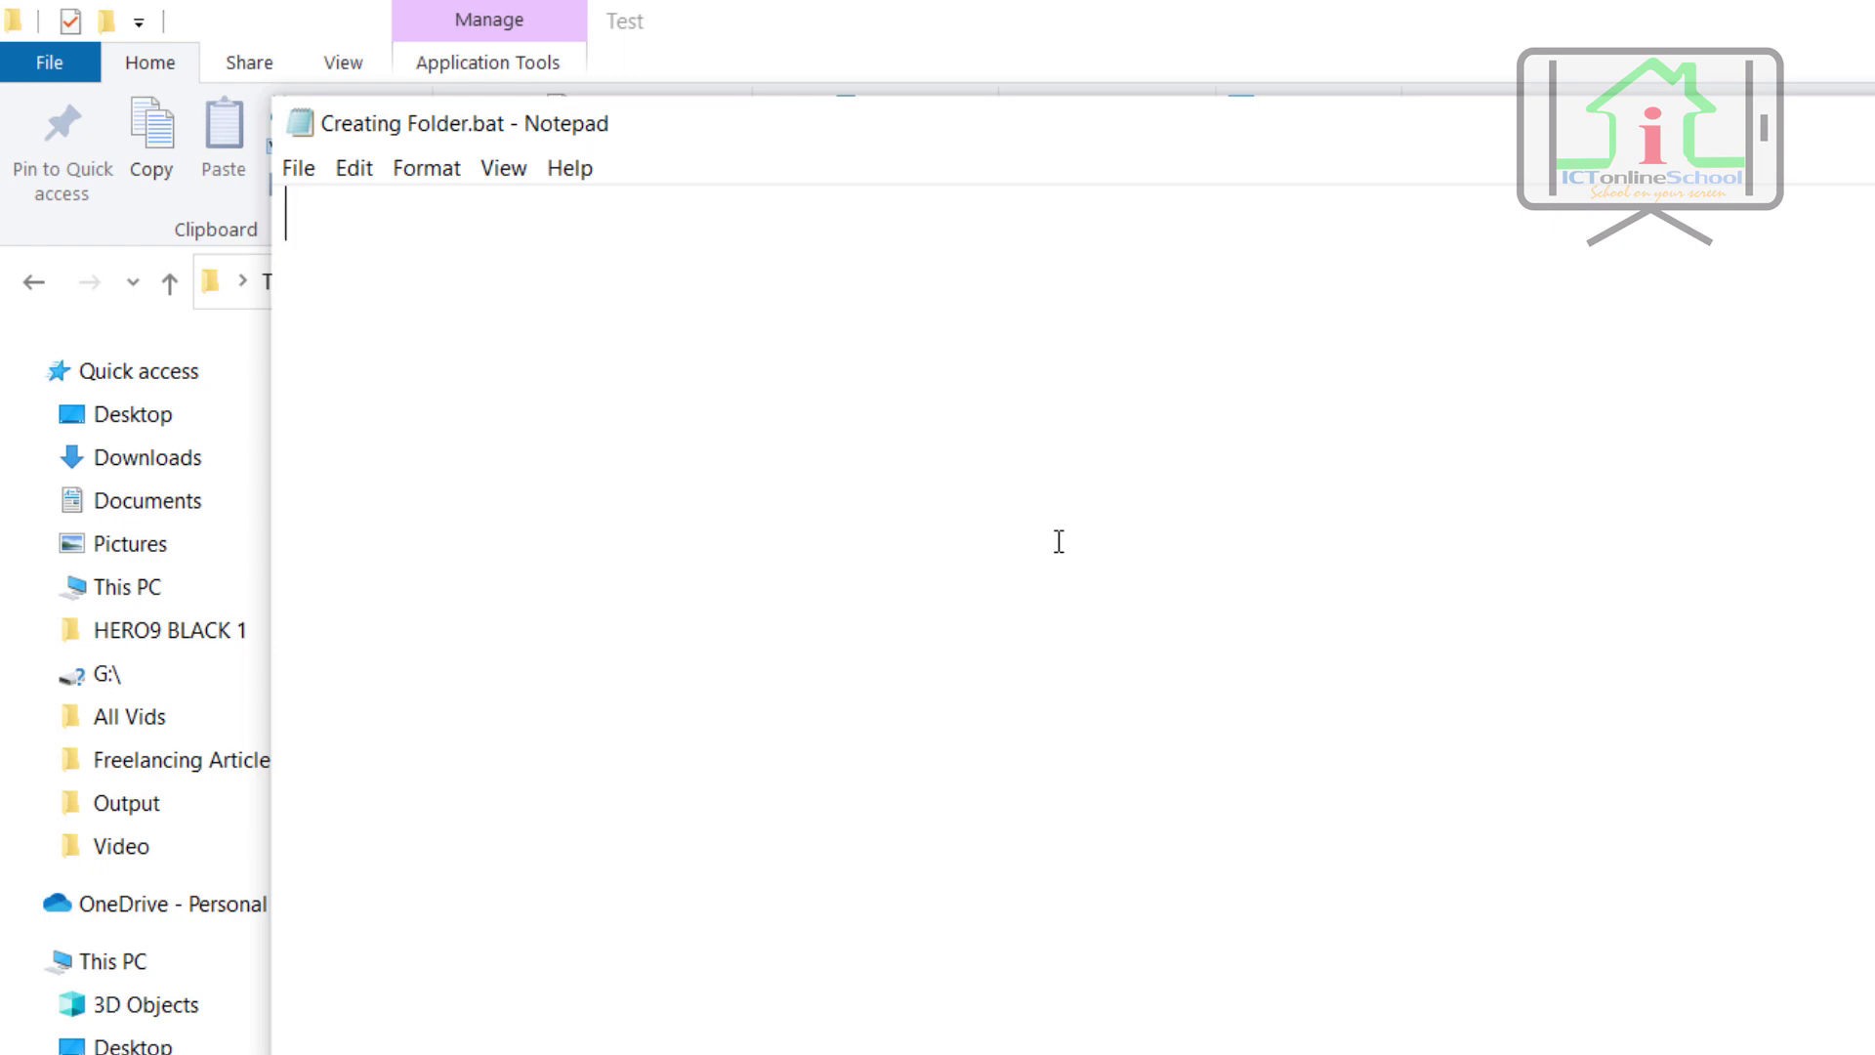
Paste the subject list into the batch file and join all seven names onto one line
{"action": "type", "text": "Bangla English Math ICT Physics Chemistry Biology"}
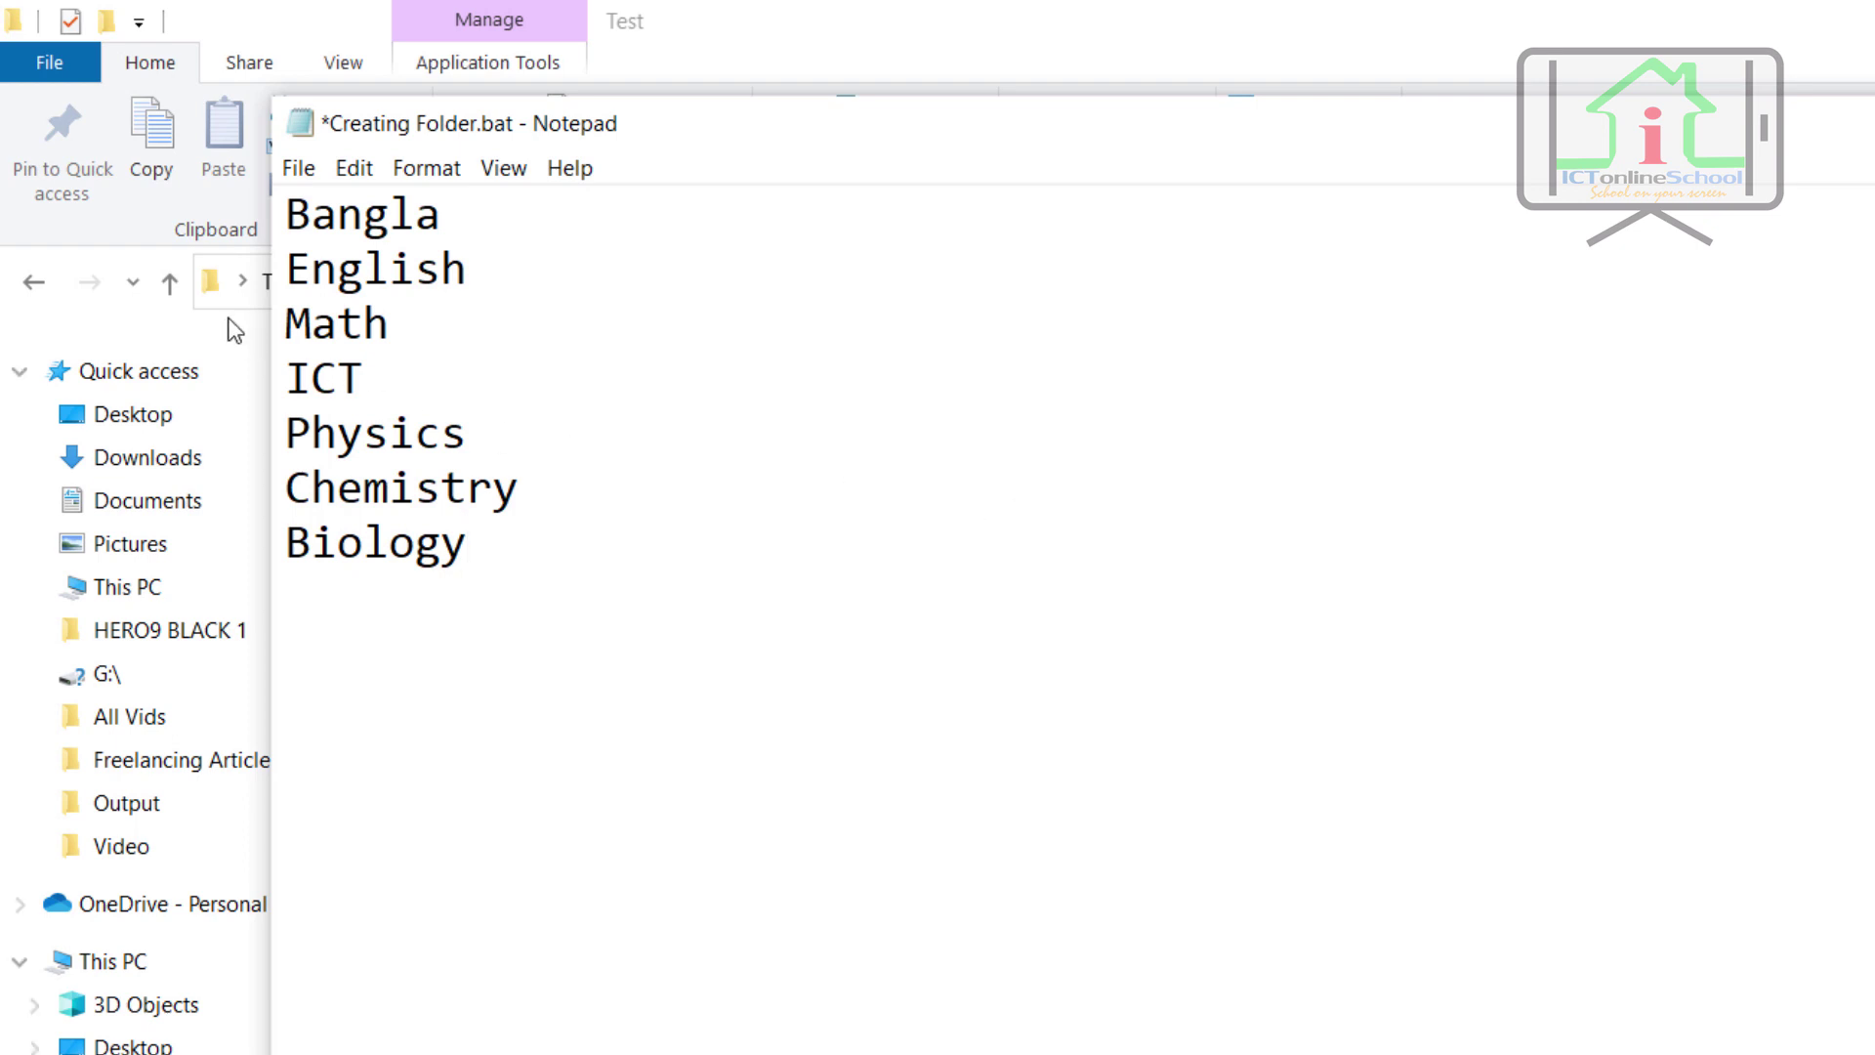
{"action": "left_click", "coordinate": [285, 286]}
{"action": "key", "text": "BackSpace"}
{"action": "left_click", "coordinate": [285, 287]}
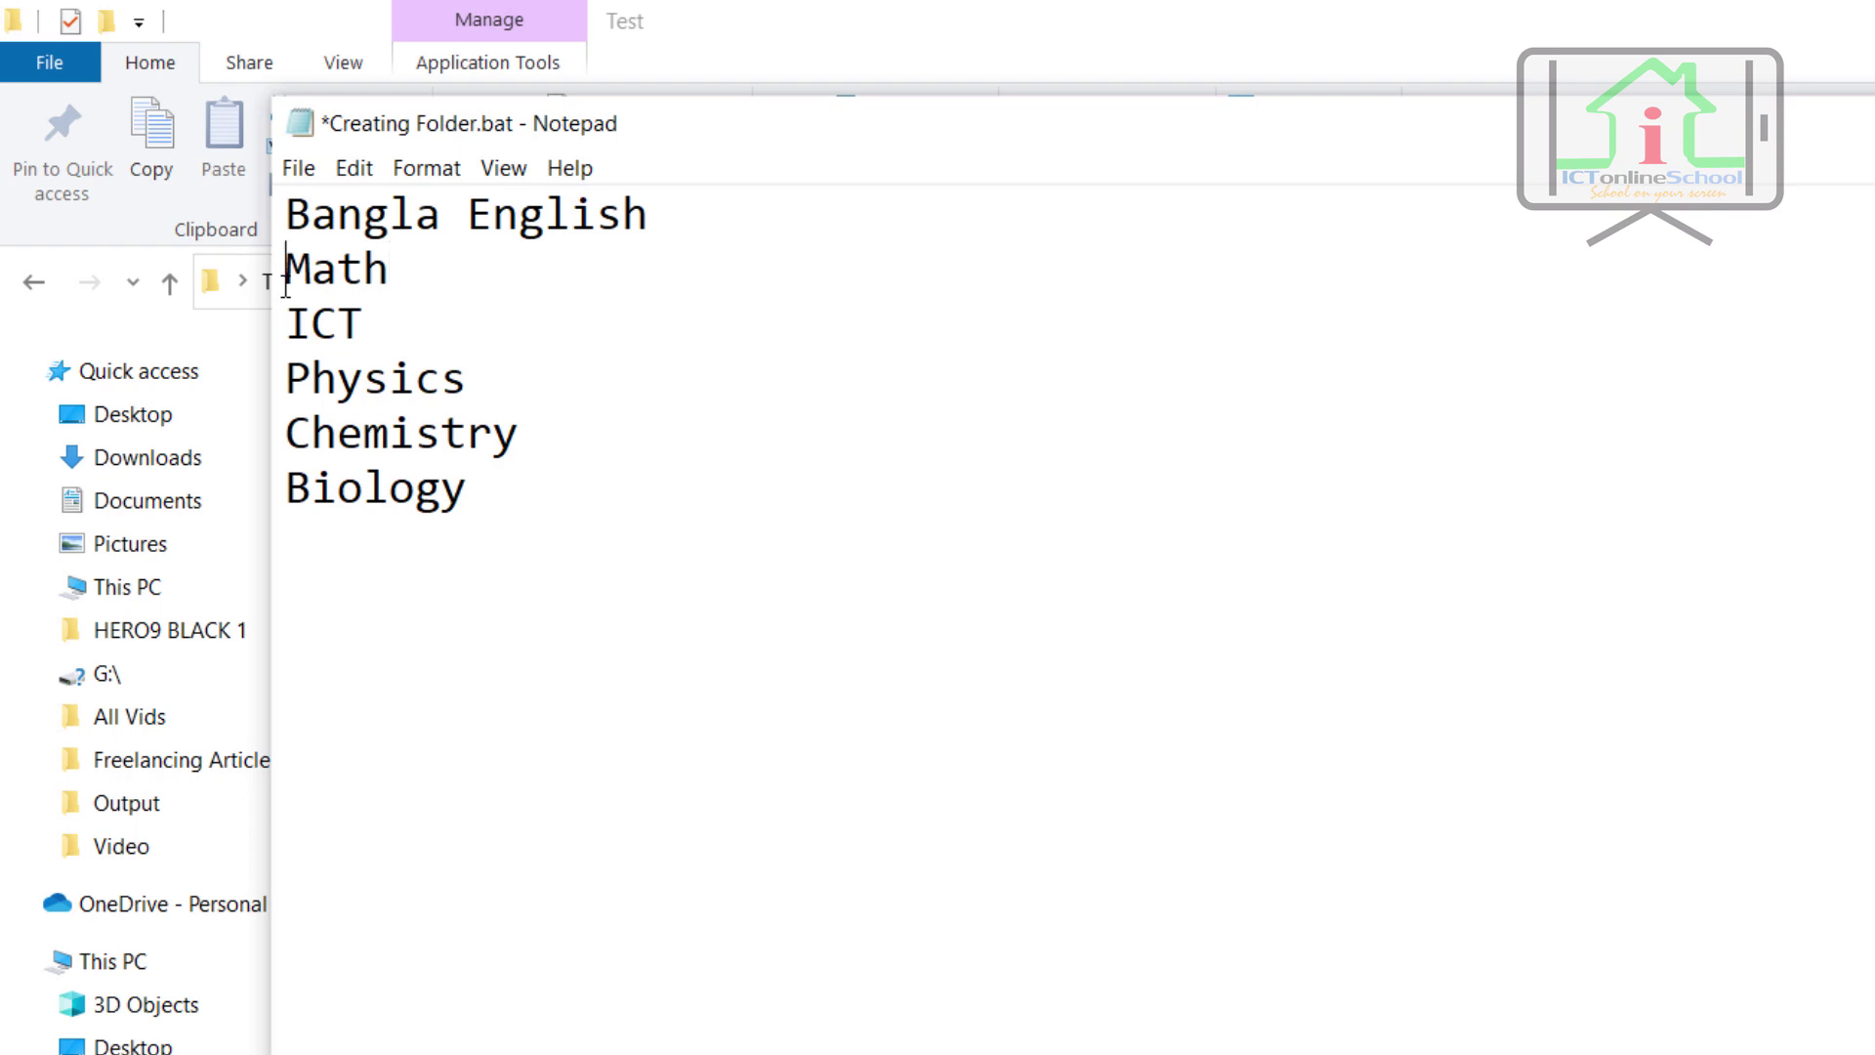
{"action": "key", "text": "BackSpace"}
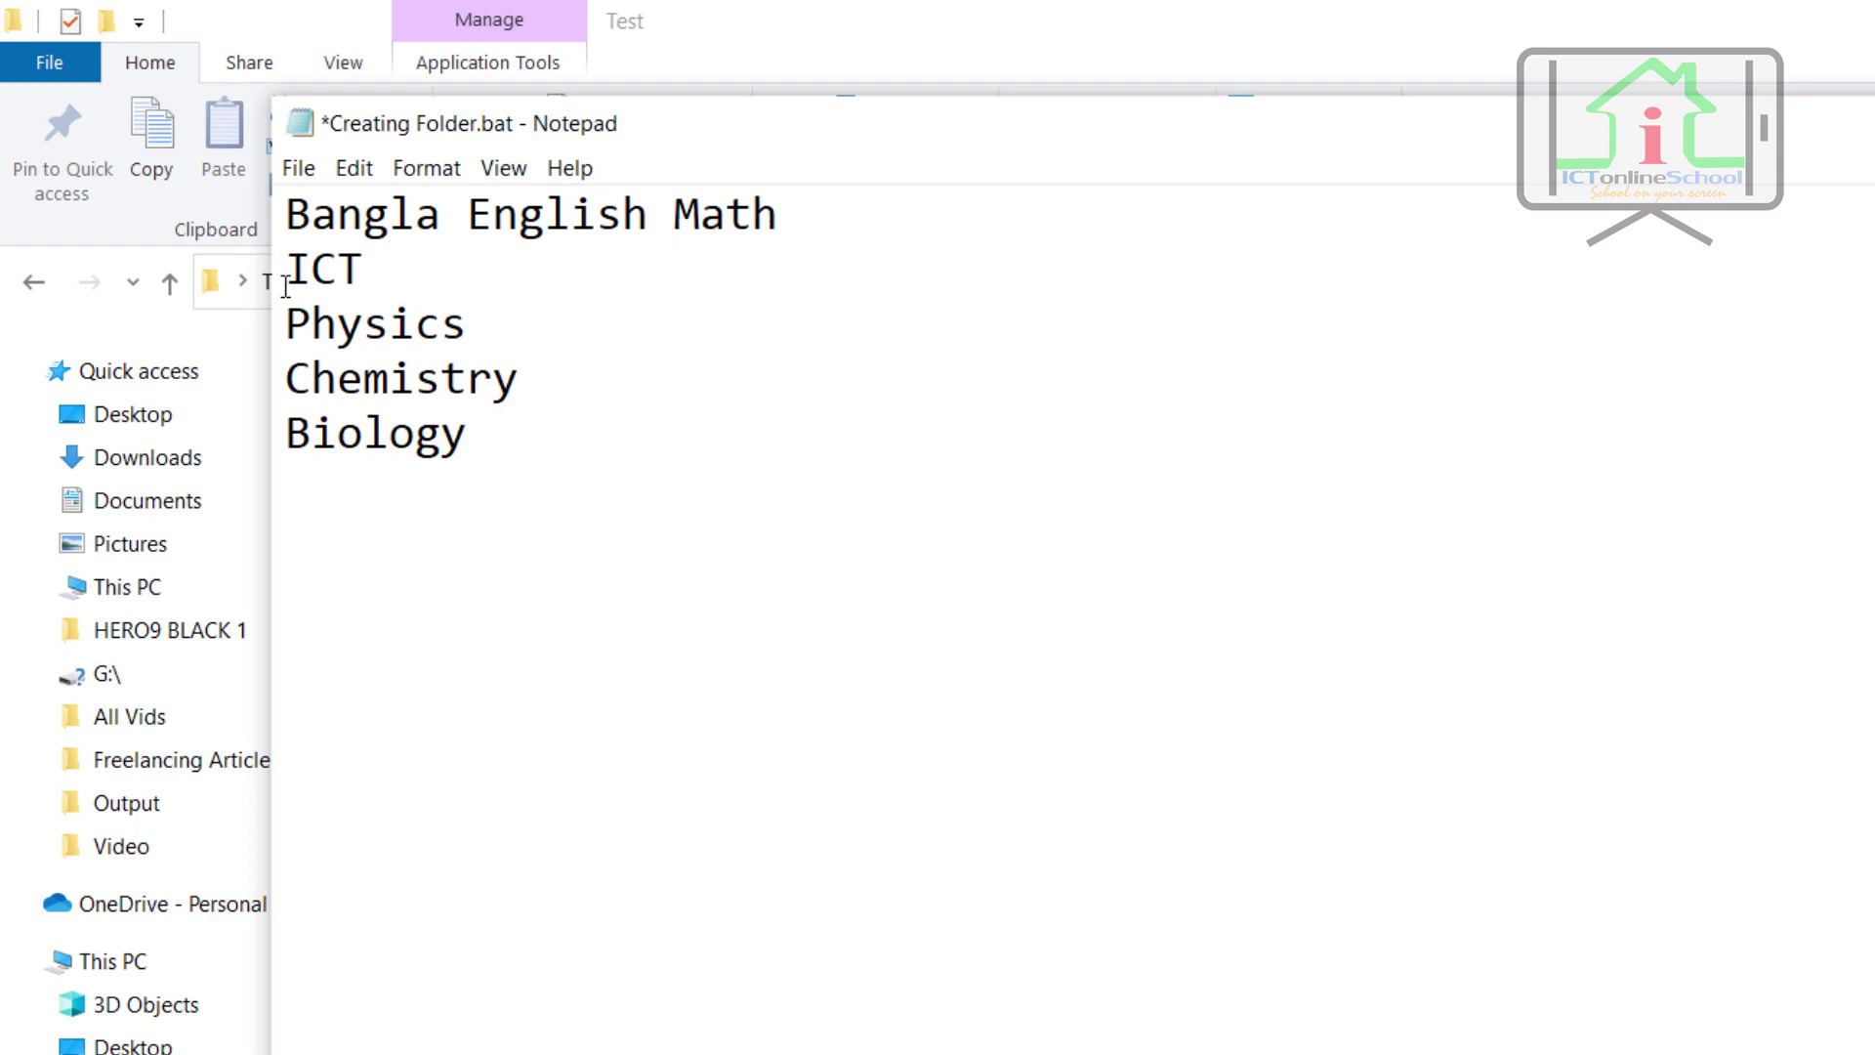
{"action": "key", "text": "BackSpace"}
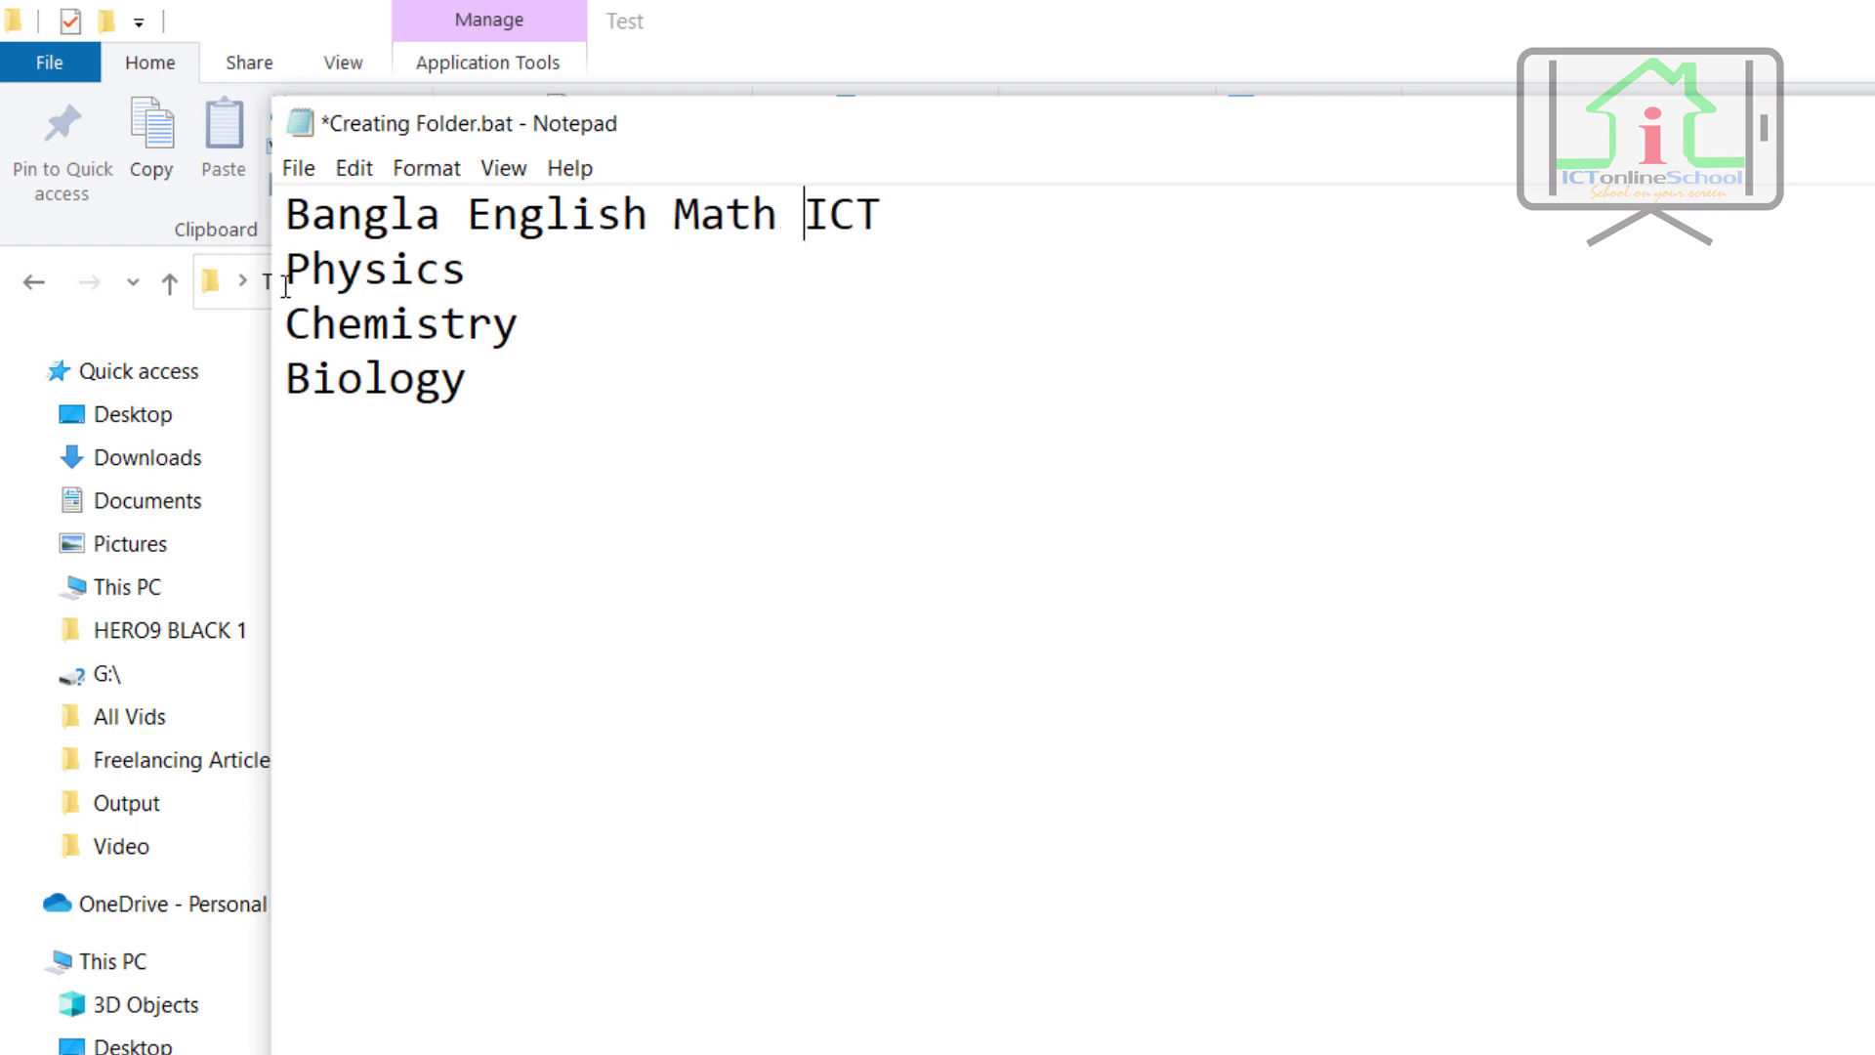
{"action": "left_click", "coordinate": [294, 286]}
{"action": "key", "text": "BackSpace"}
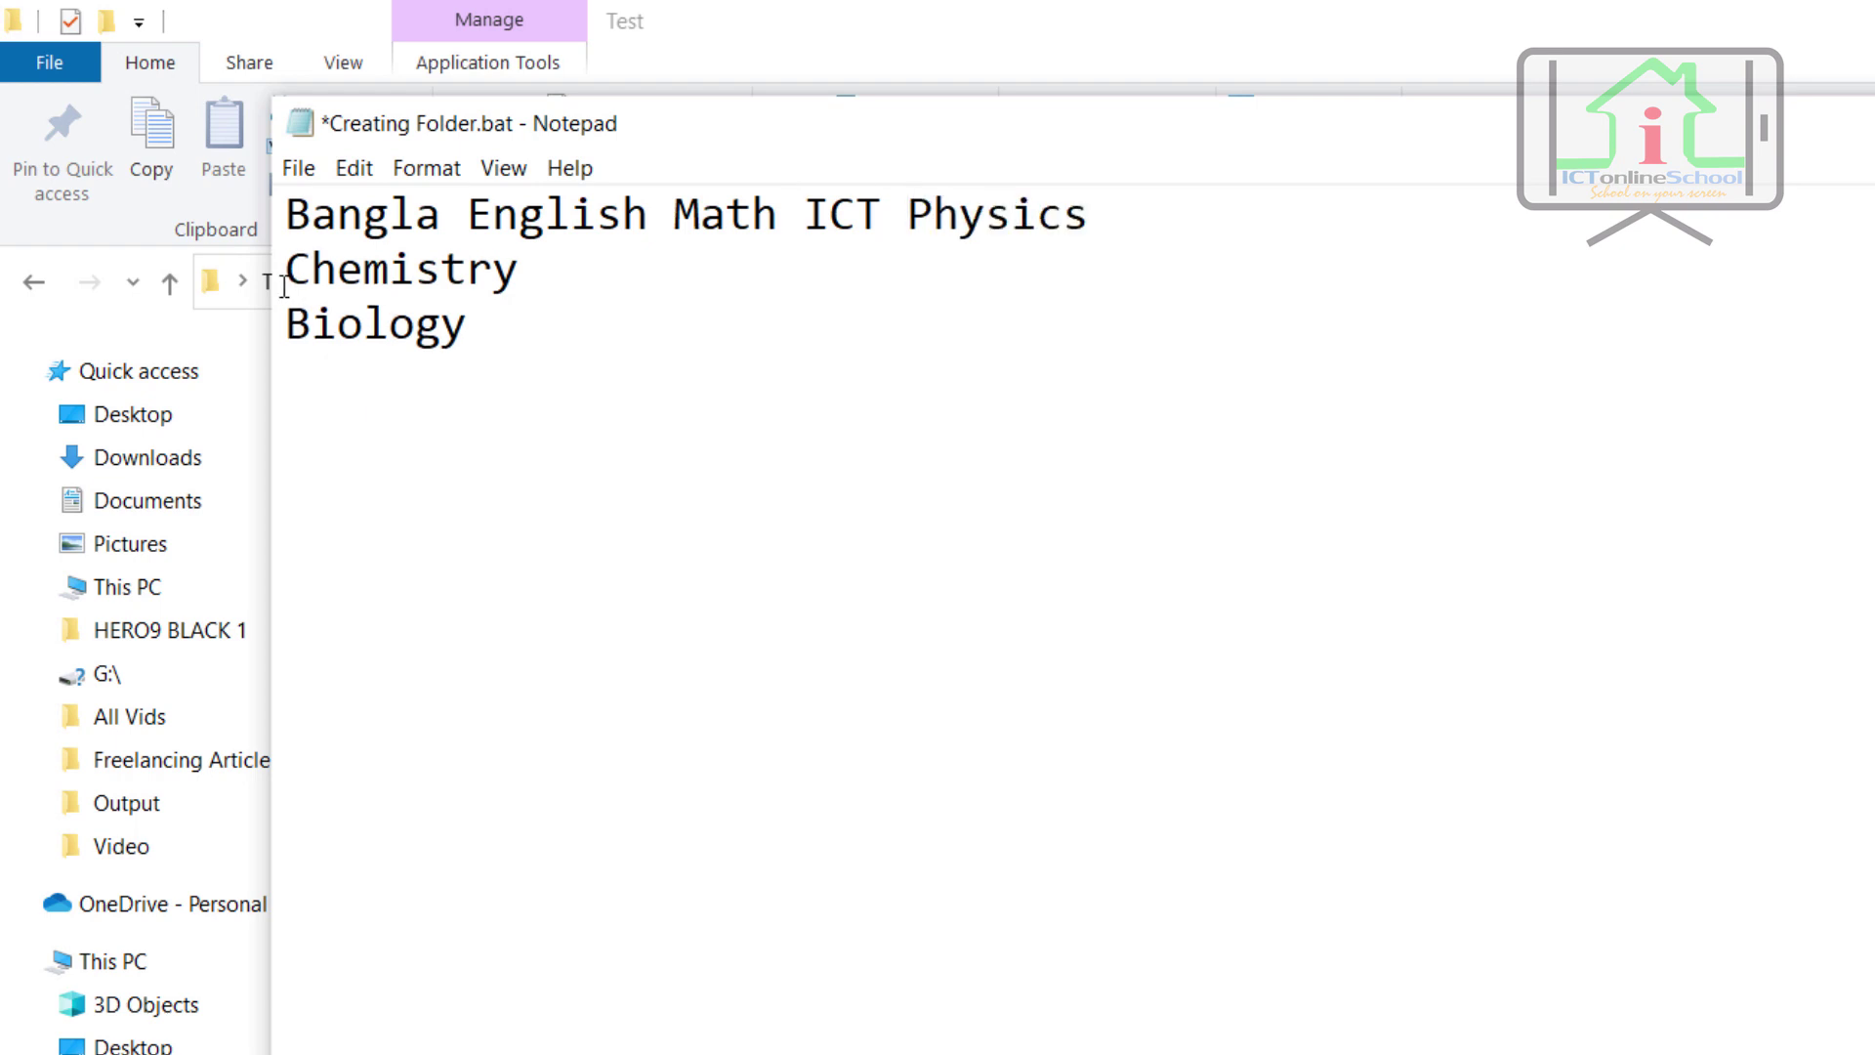
{"action": "left_click", "coordinate": [291, 280]}
{"action": "key", "text": "BackSpace"}
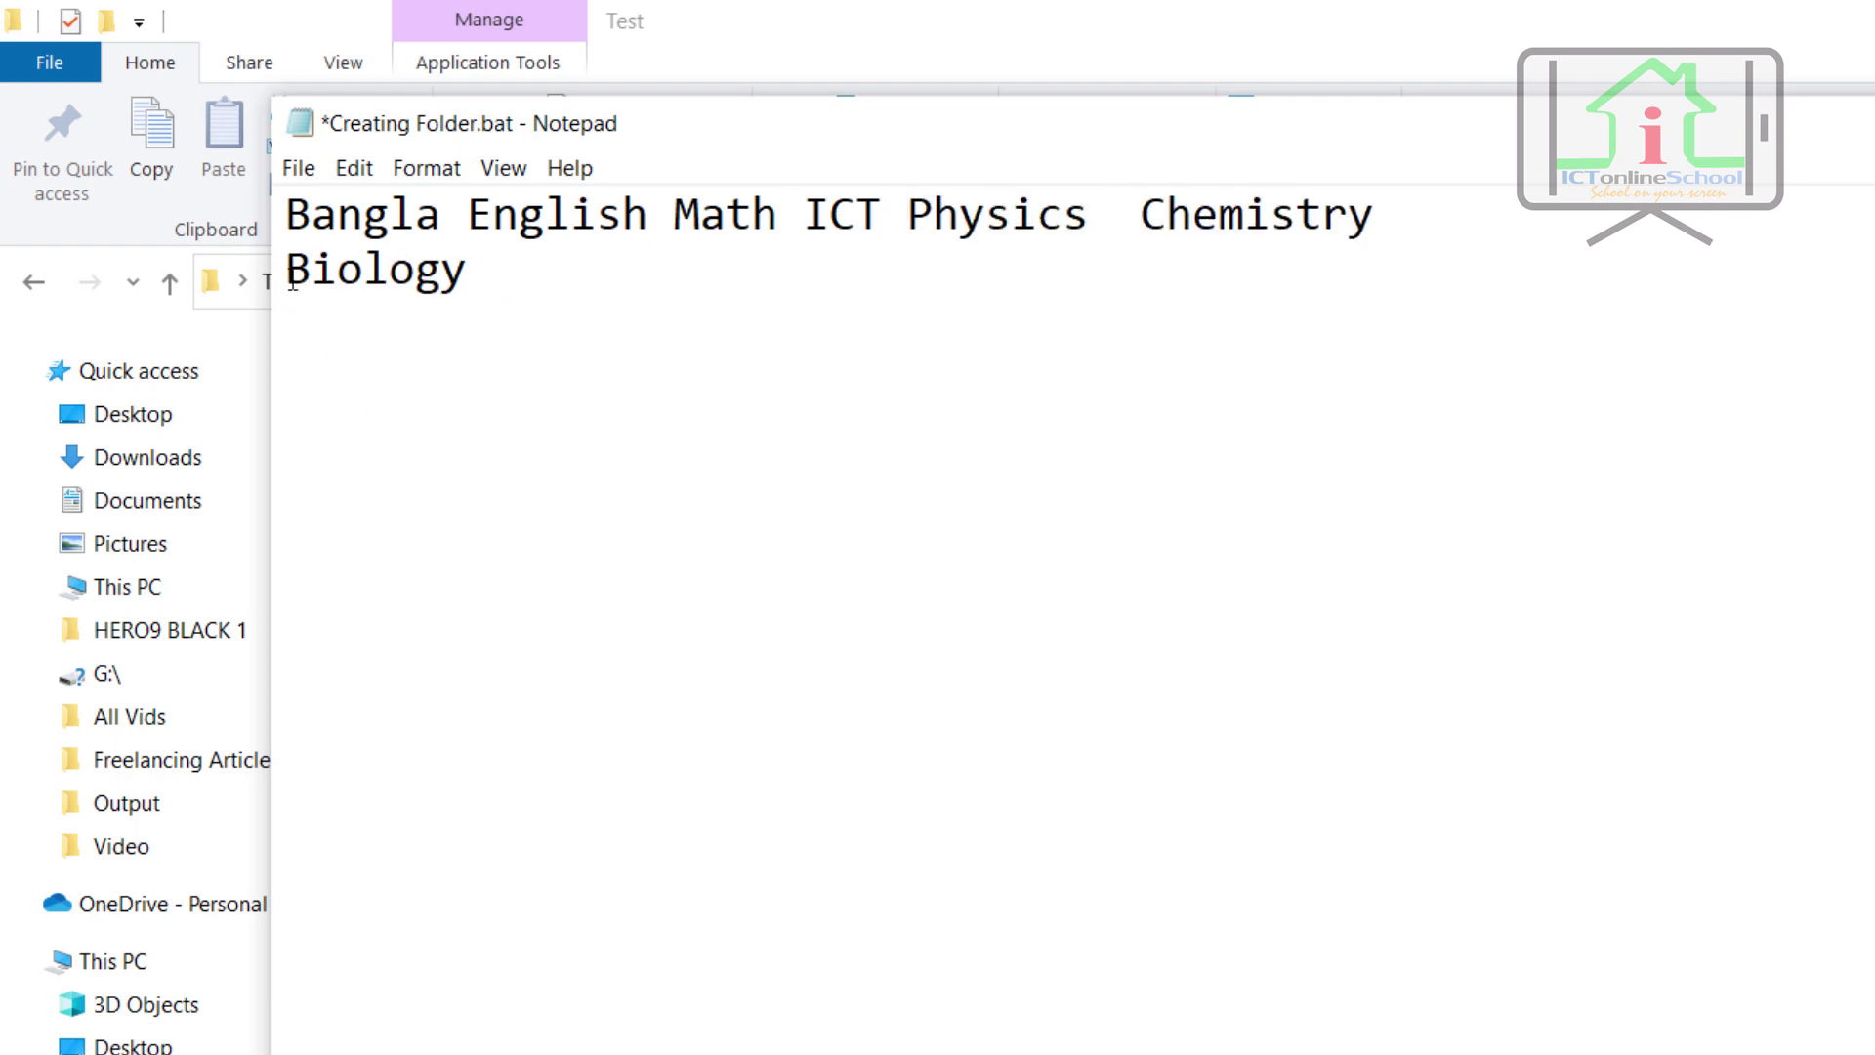
{"action": "key", "text": "BackSpace"}
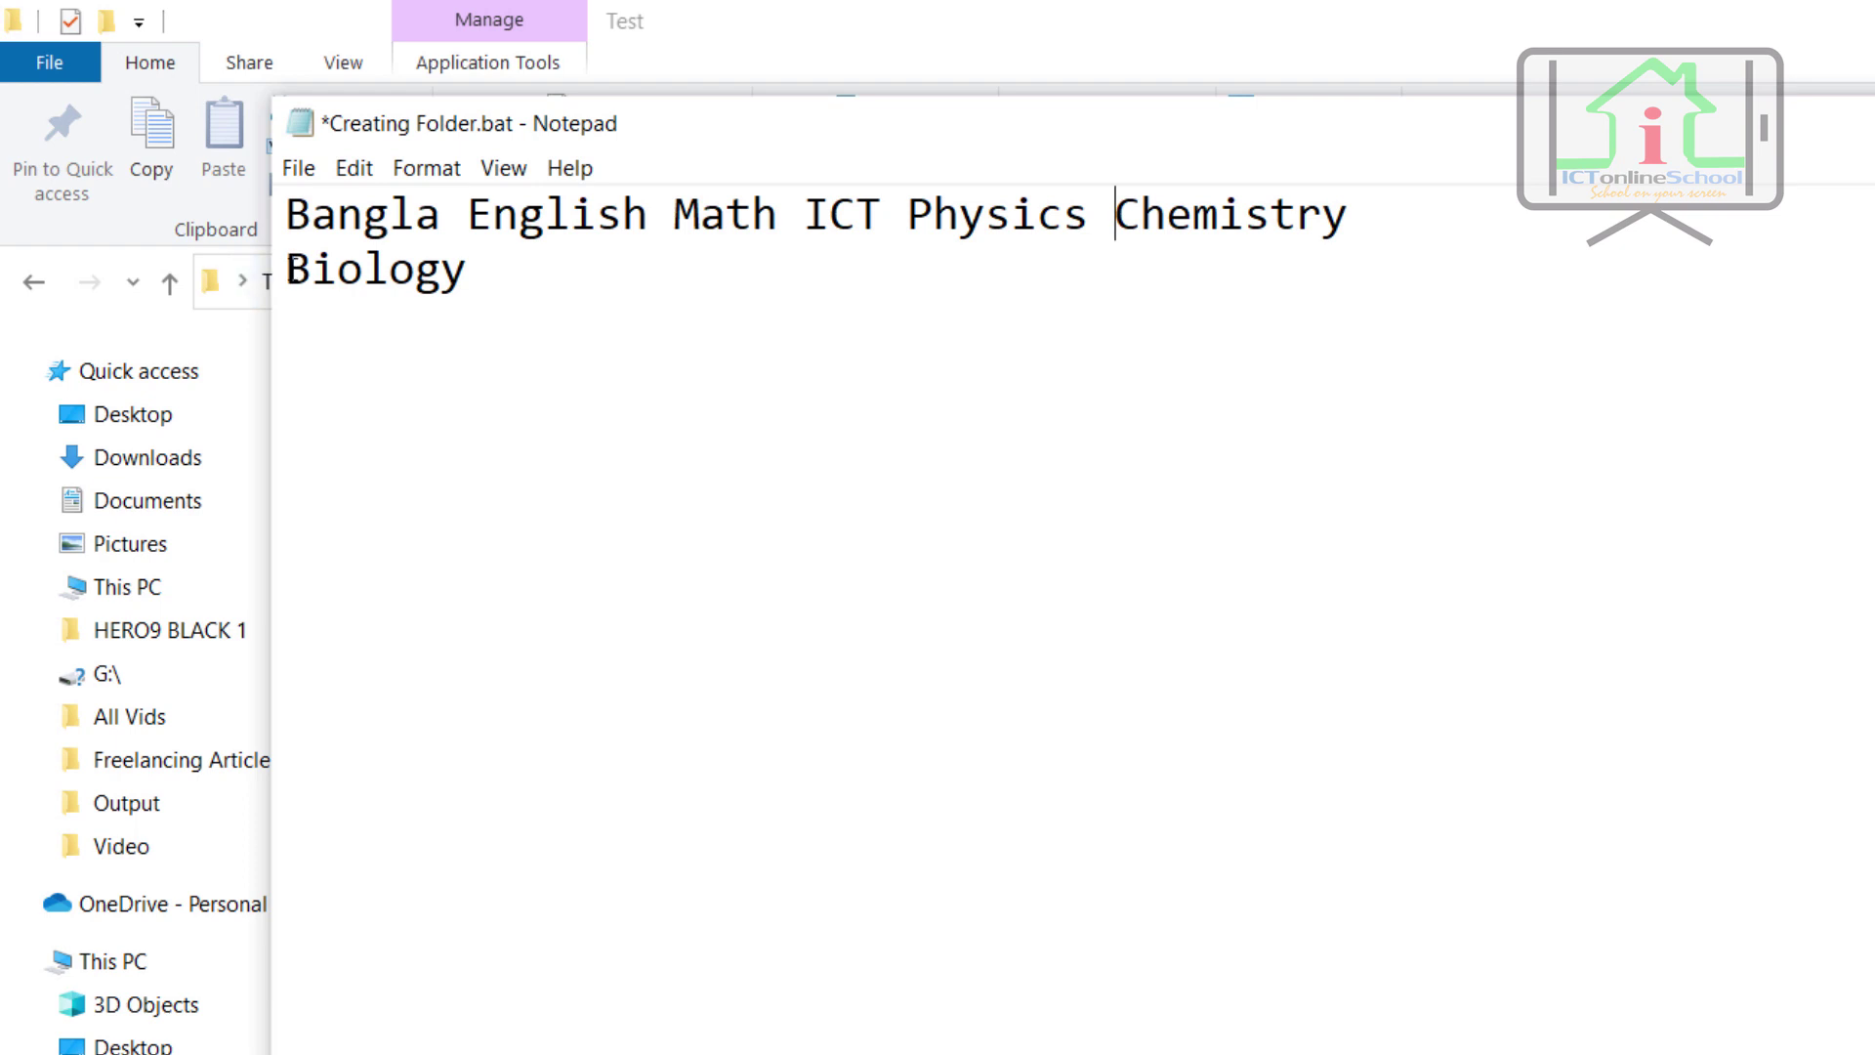
{"action": "left_click", "coordinate": [290, 273]}
{"action": "key", "text": "BackSpace"}
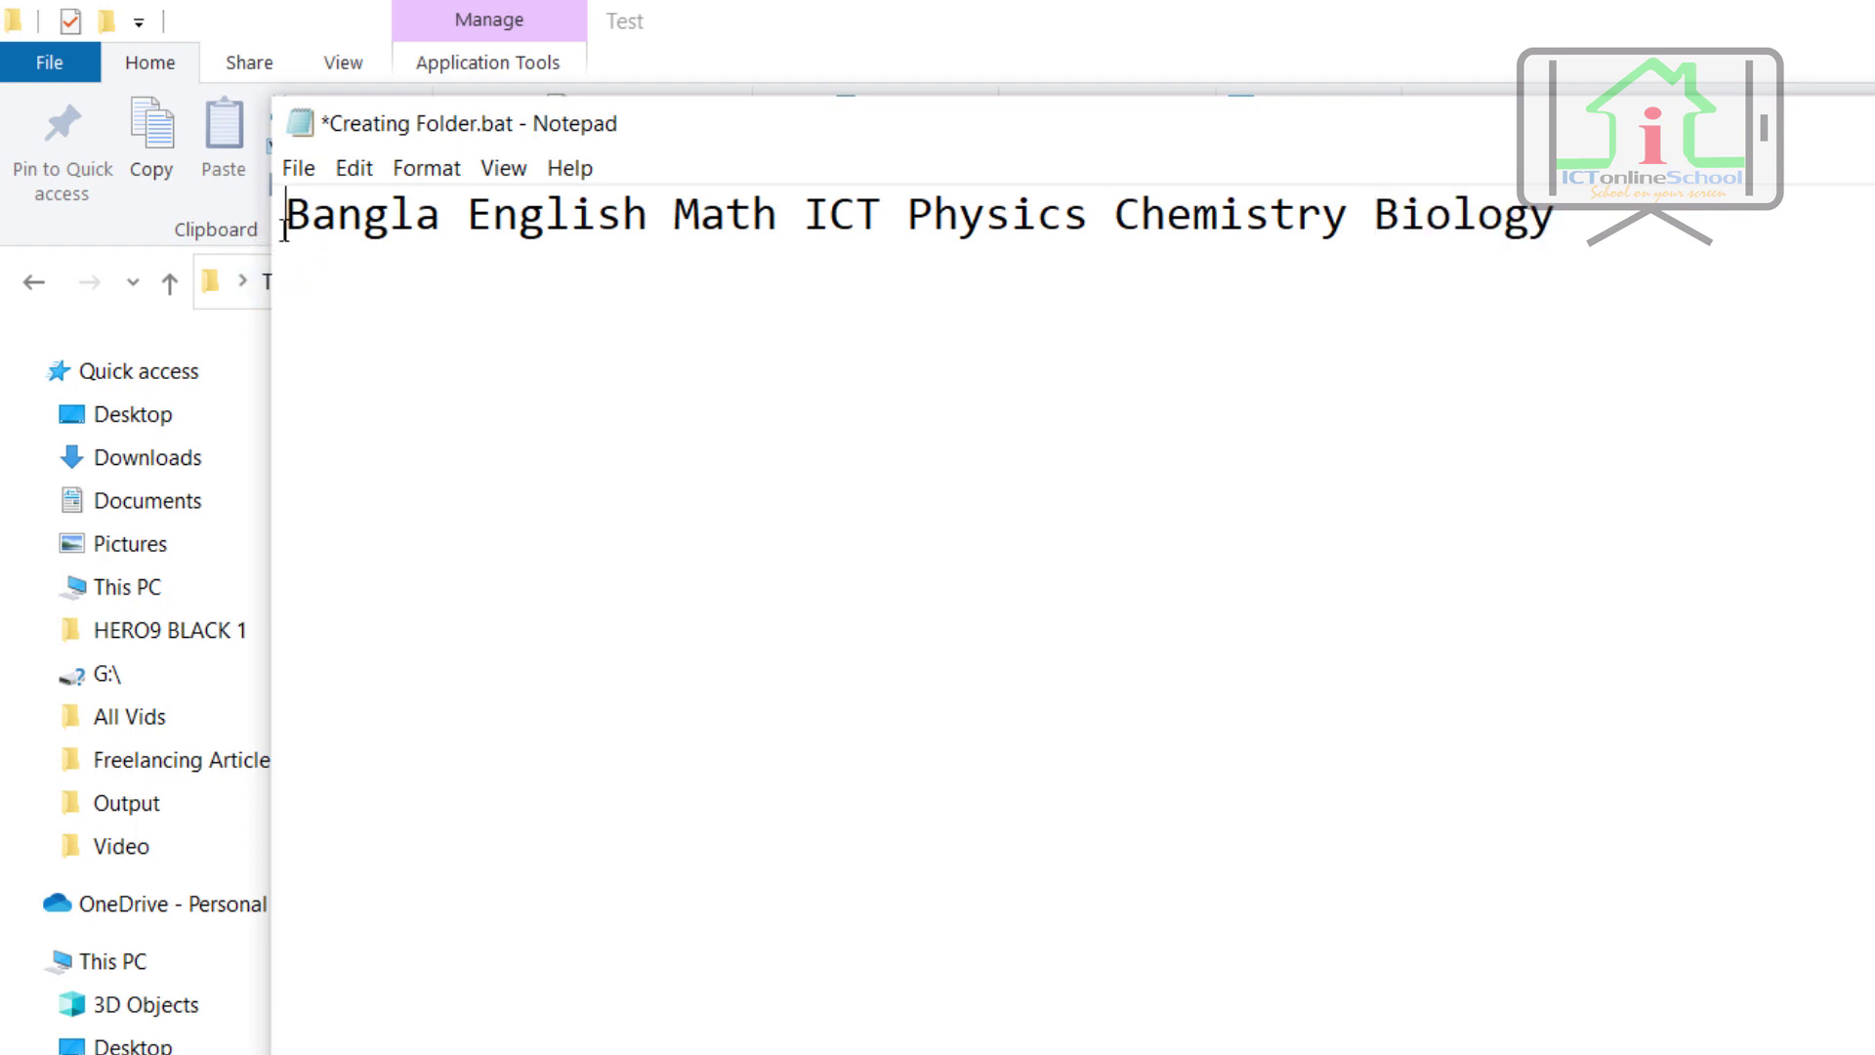
Prefix the line with MD, making 'MD Bangla English Math ICT Physics Chemistry Biology', and save
{"action": "type", "text": "MD"}
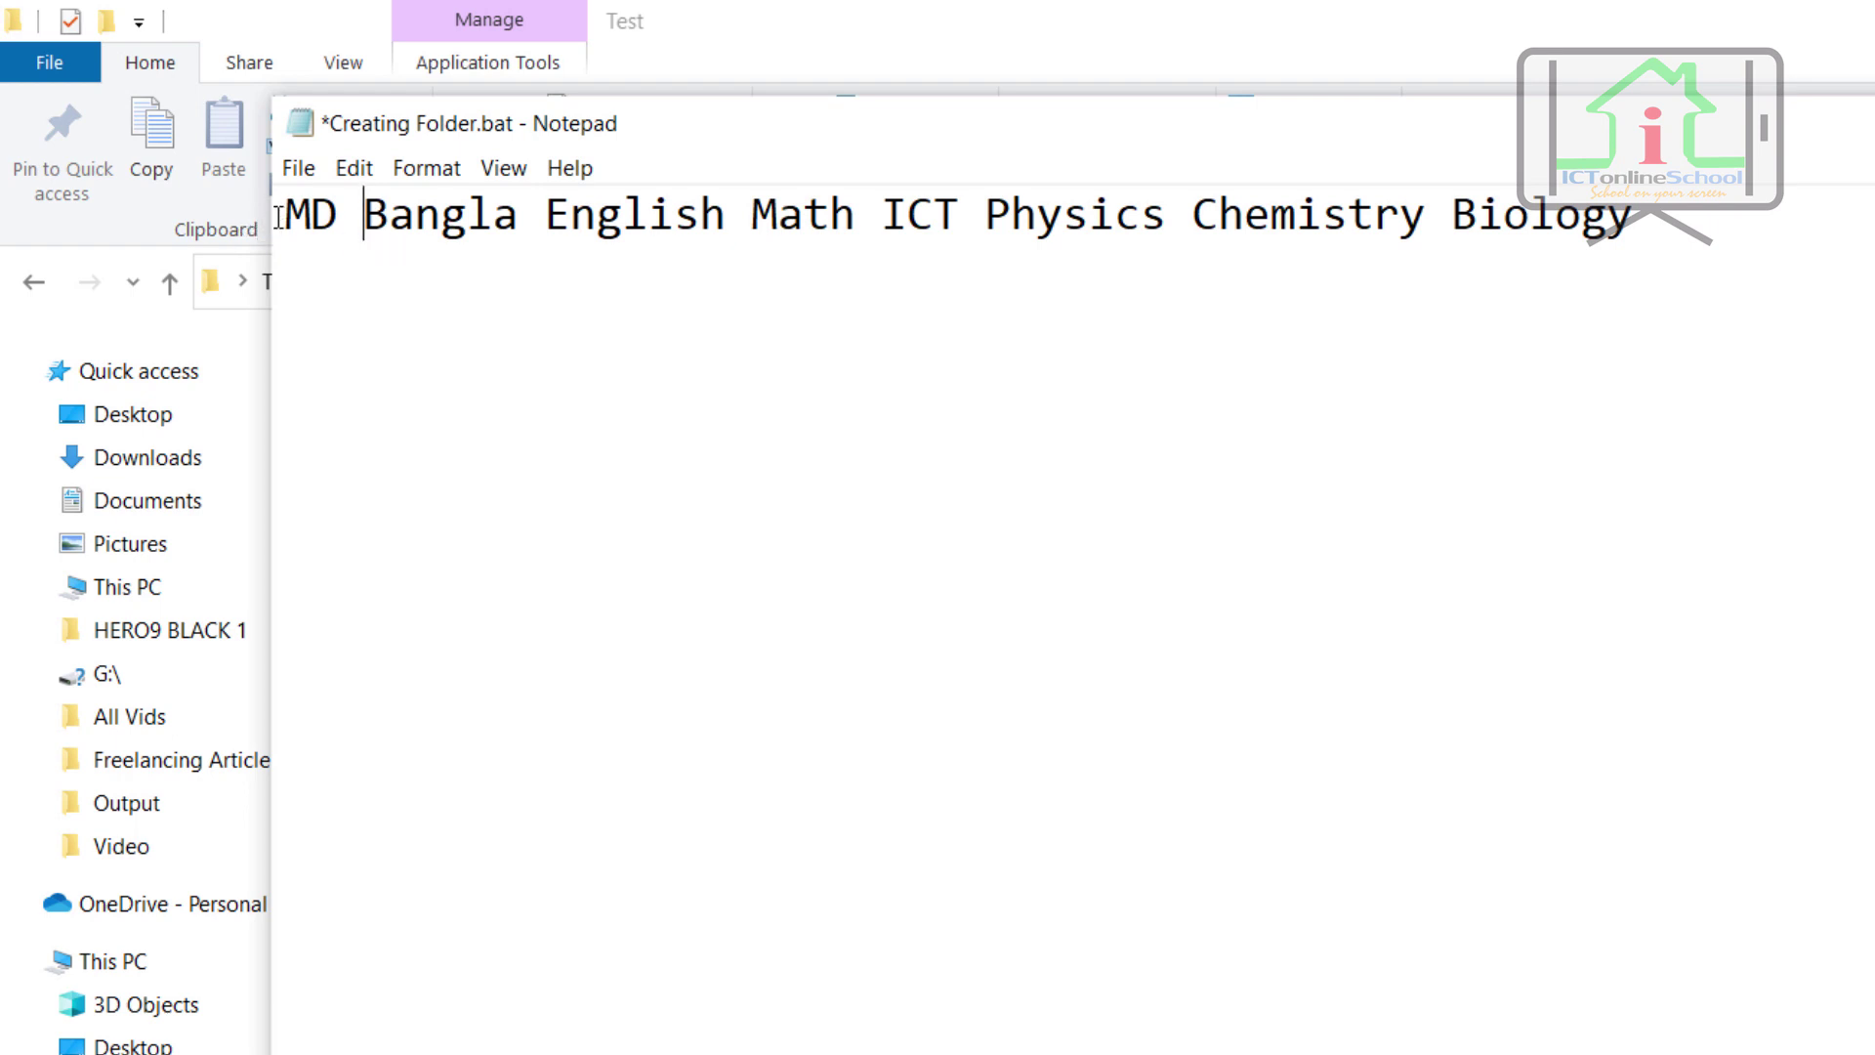
{"action": "left_click_drag", "start_coordinate": [287, 213], "coordinate": [348, 221]}
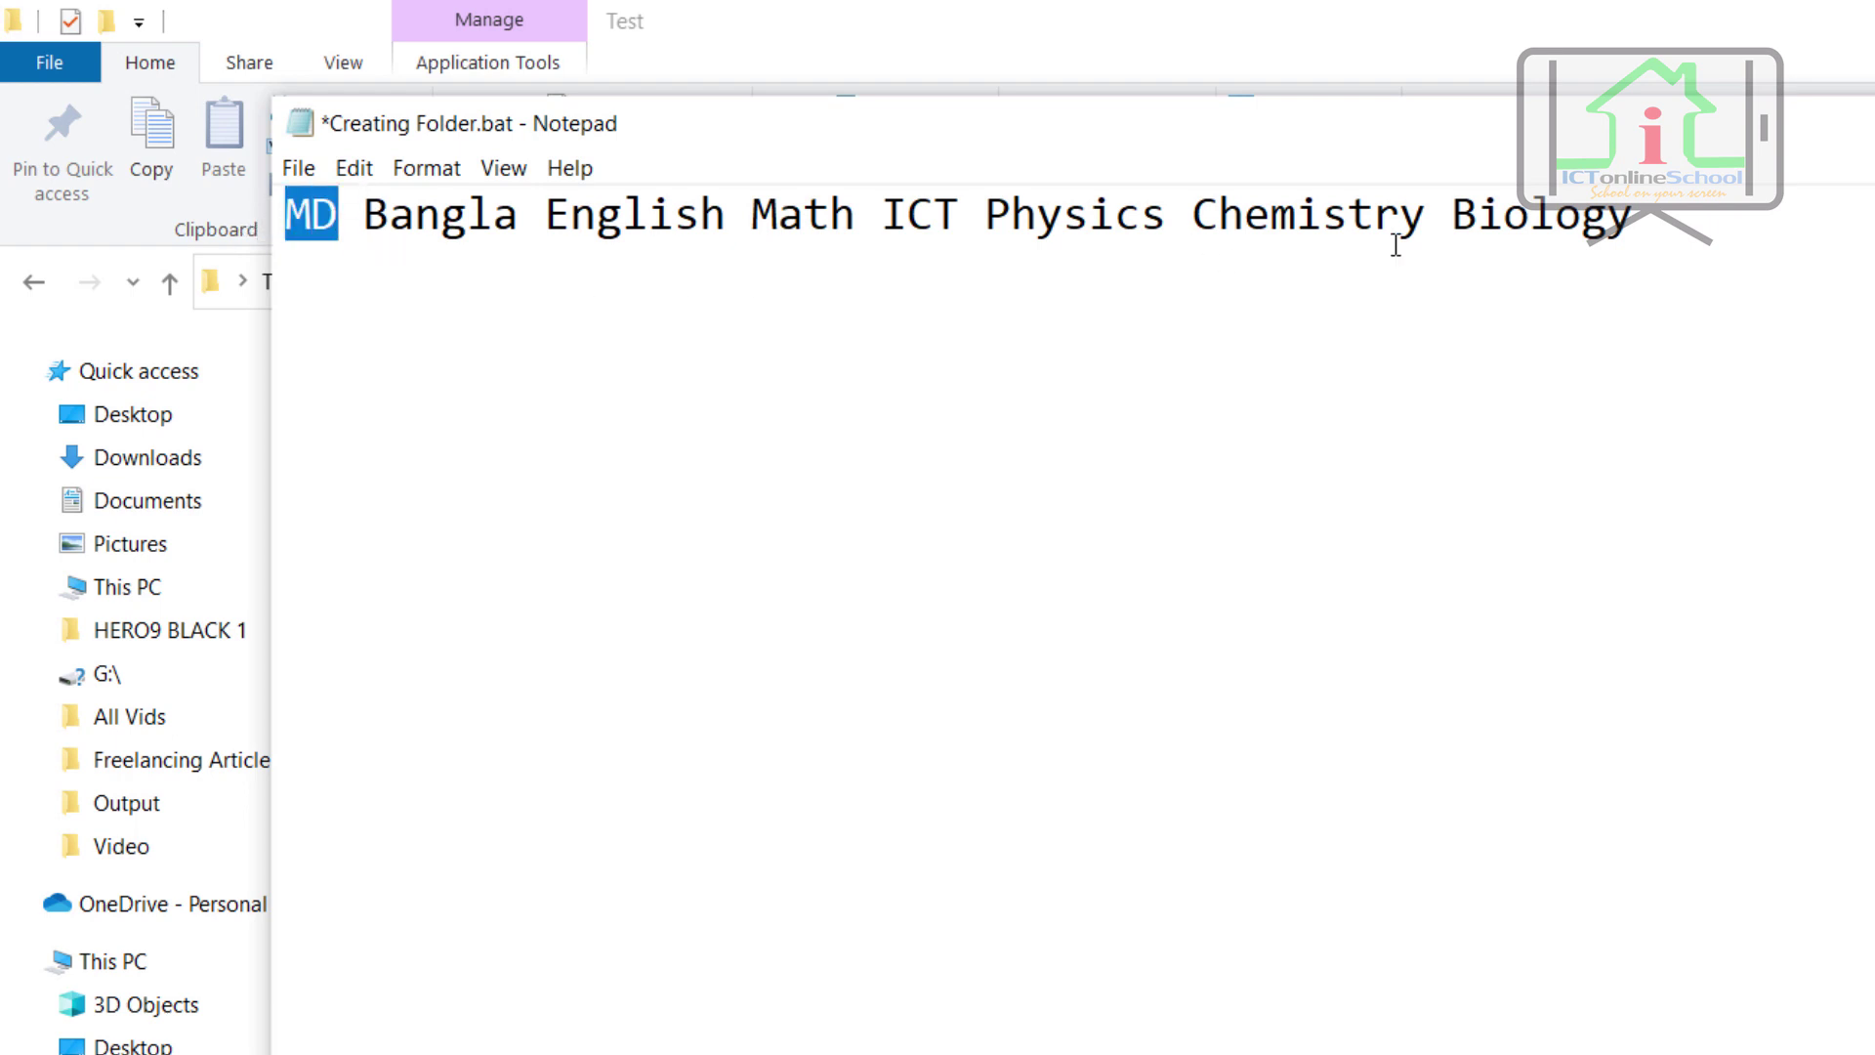
{"action": "left_click", "coordinate": [1554, 214]}
{"action": "left_click", "coordinate": [491, 215]}
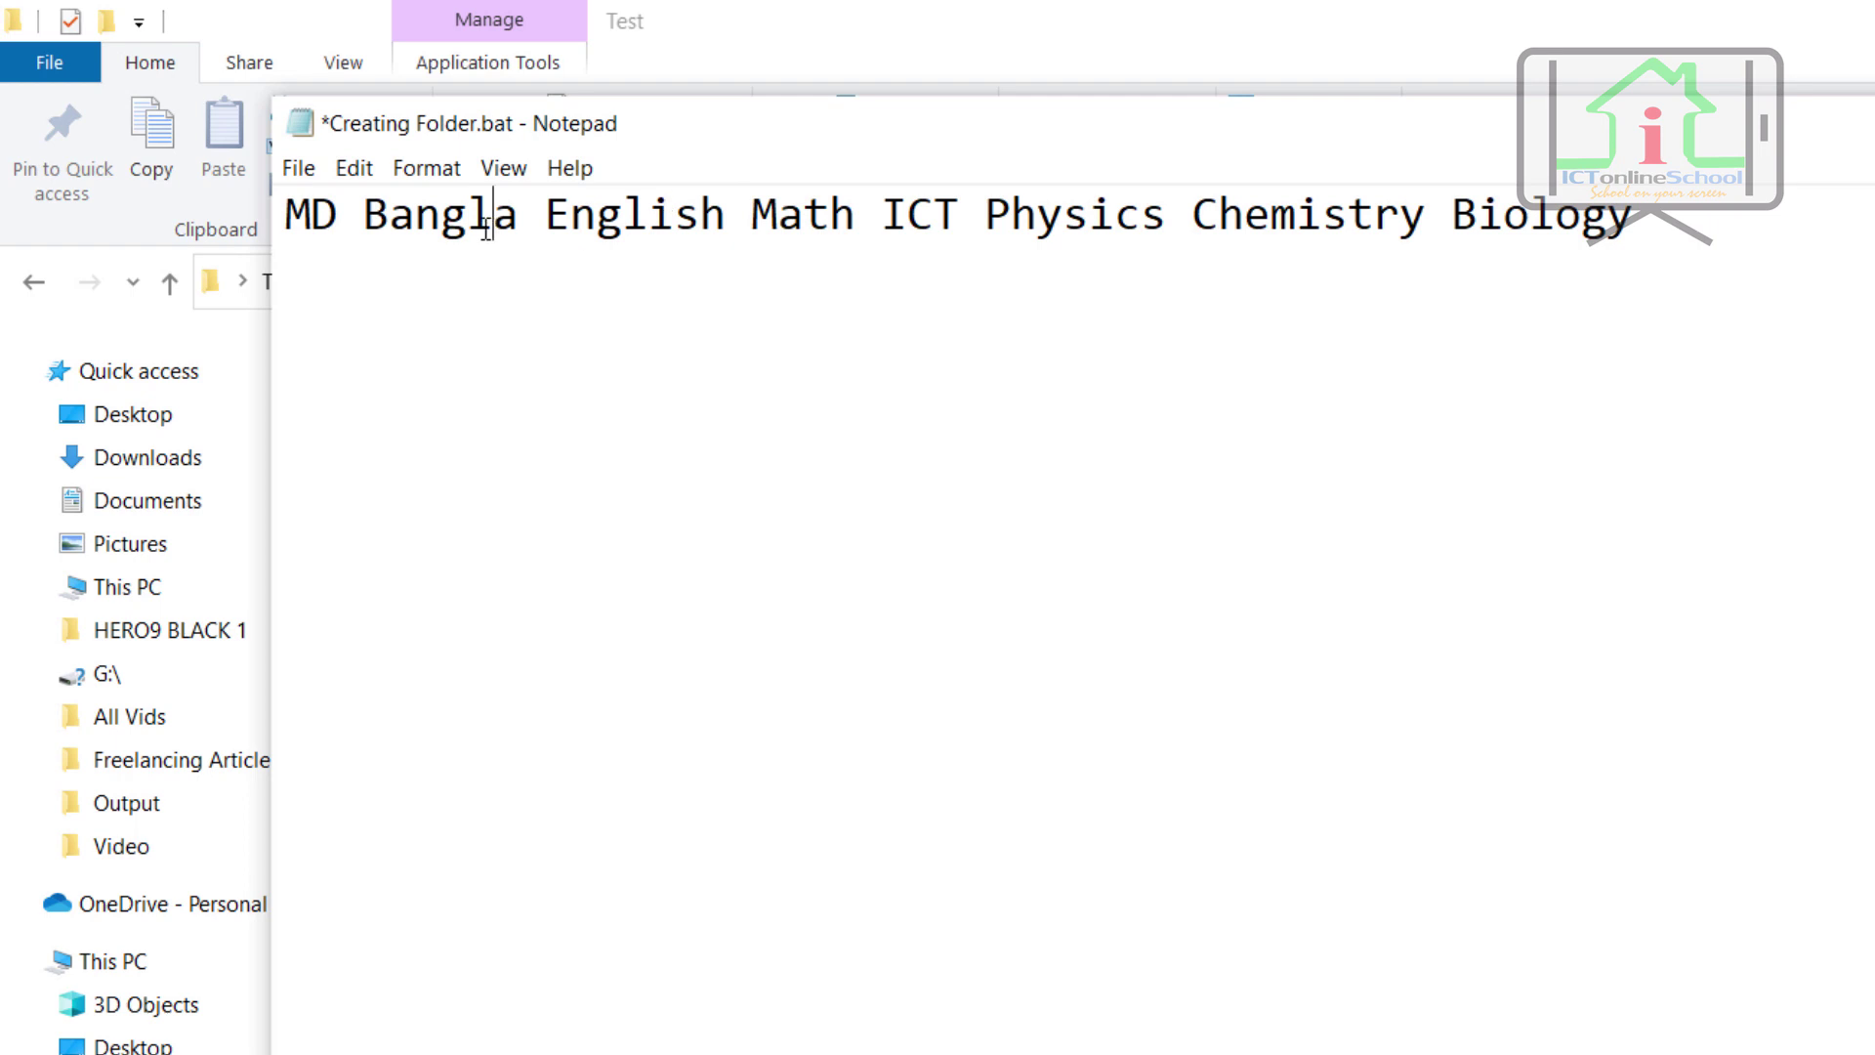
{"action": "left_click", "coordinate": [441, 215]}
{"action": "left_click", "coordinate": [620, 215]}
{"action": "left_click", "coordinate": [751, 215]}
{"action": "left_click", "coordinate": [908, 215]}
{"action": "left_click", "coordinate": [1038, 210]}
{"action": "left_click", "coordinate": [1243, 215]}
{"action": "left_click", "coordinate": [1529, 215]}
{"action": "left_click", "coordinate": [298, 168]}
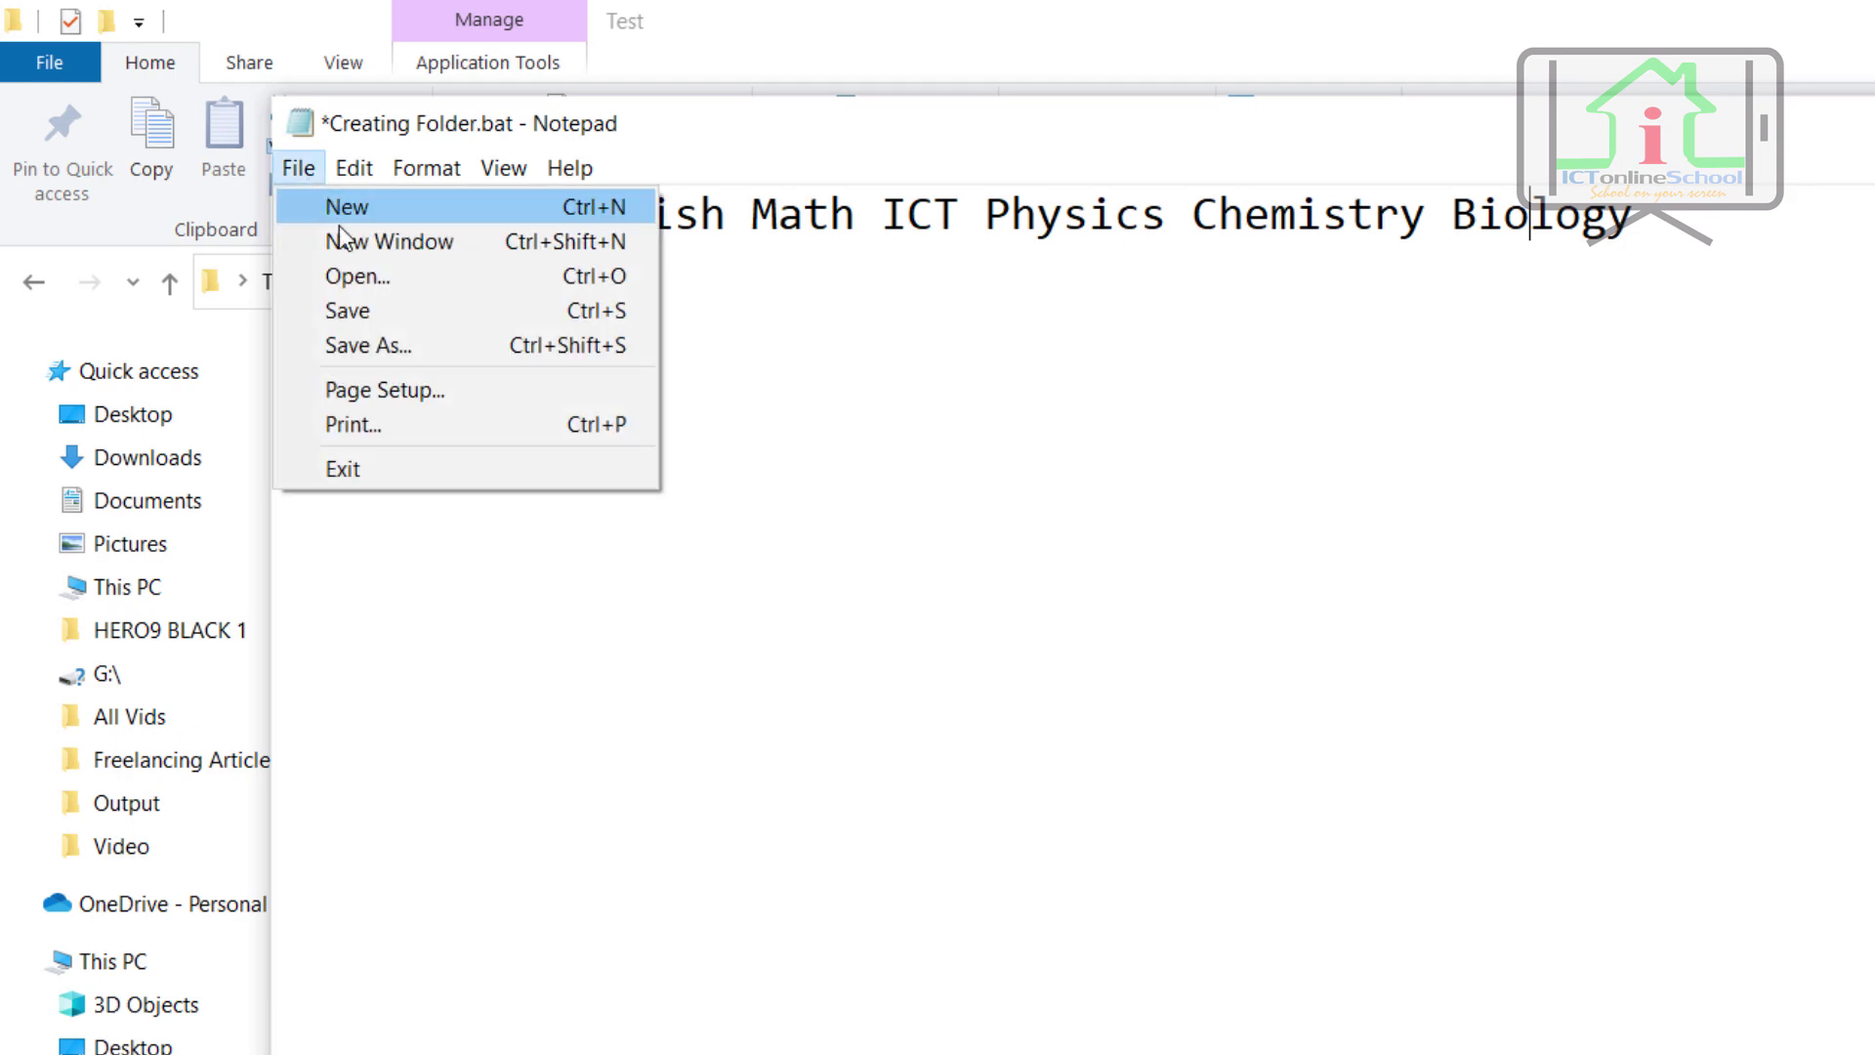
{"action": "left_click", "coordinate": [371, 305]}
Run Creating Folder.bat to create the seven subject folders and show them as extra large icons
{"action": "key", "text": "alt+F4"}
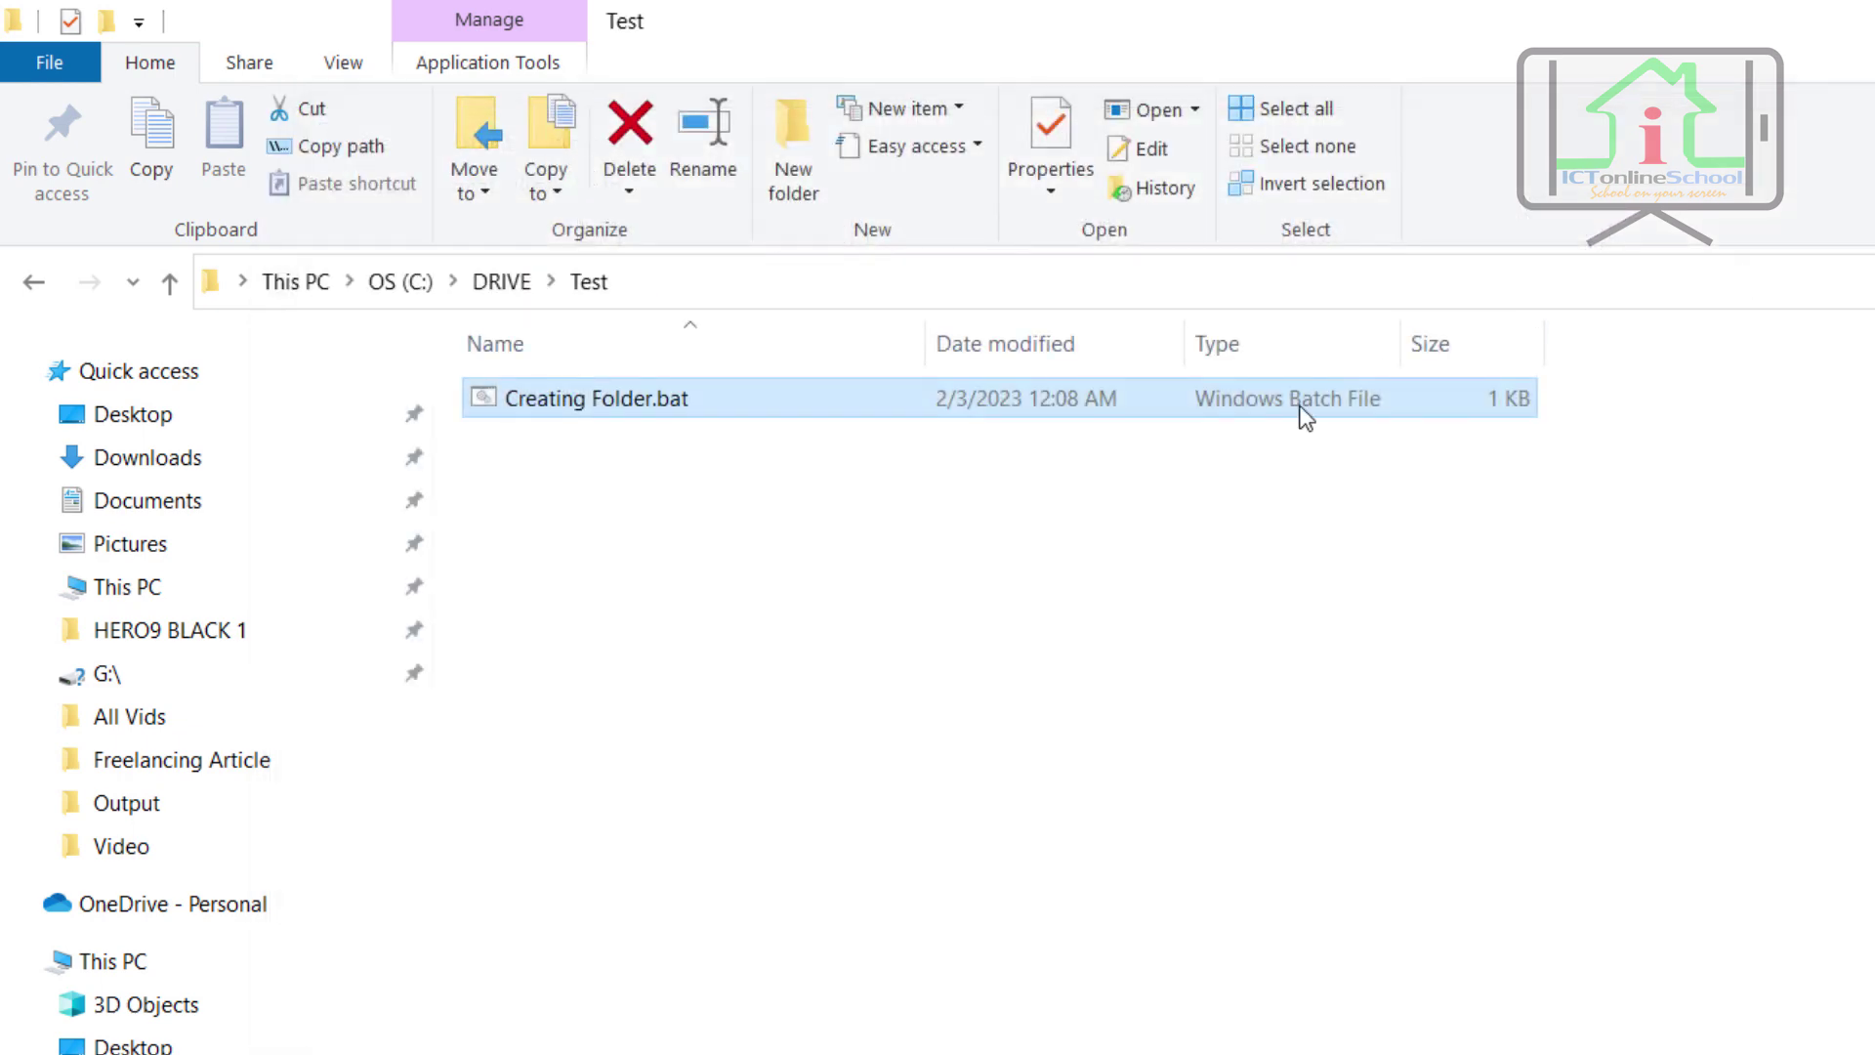
{"action": "left_click", "coordinate": [553, 394]}
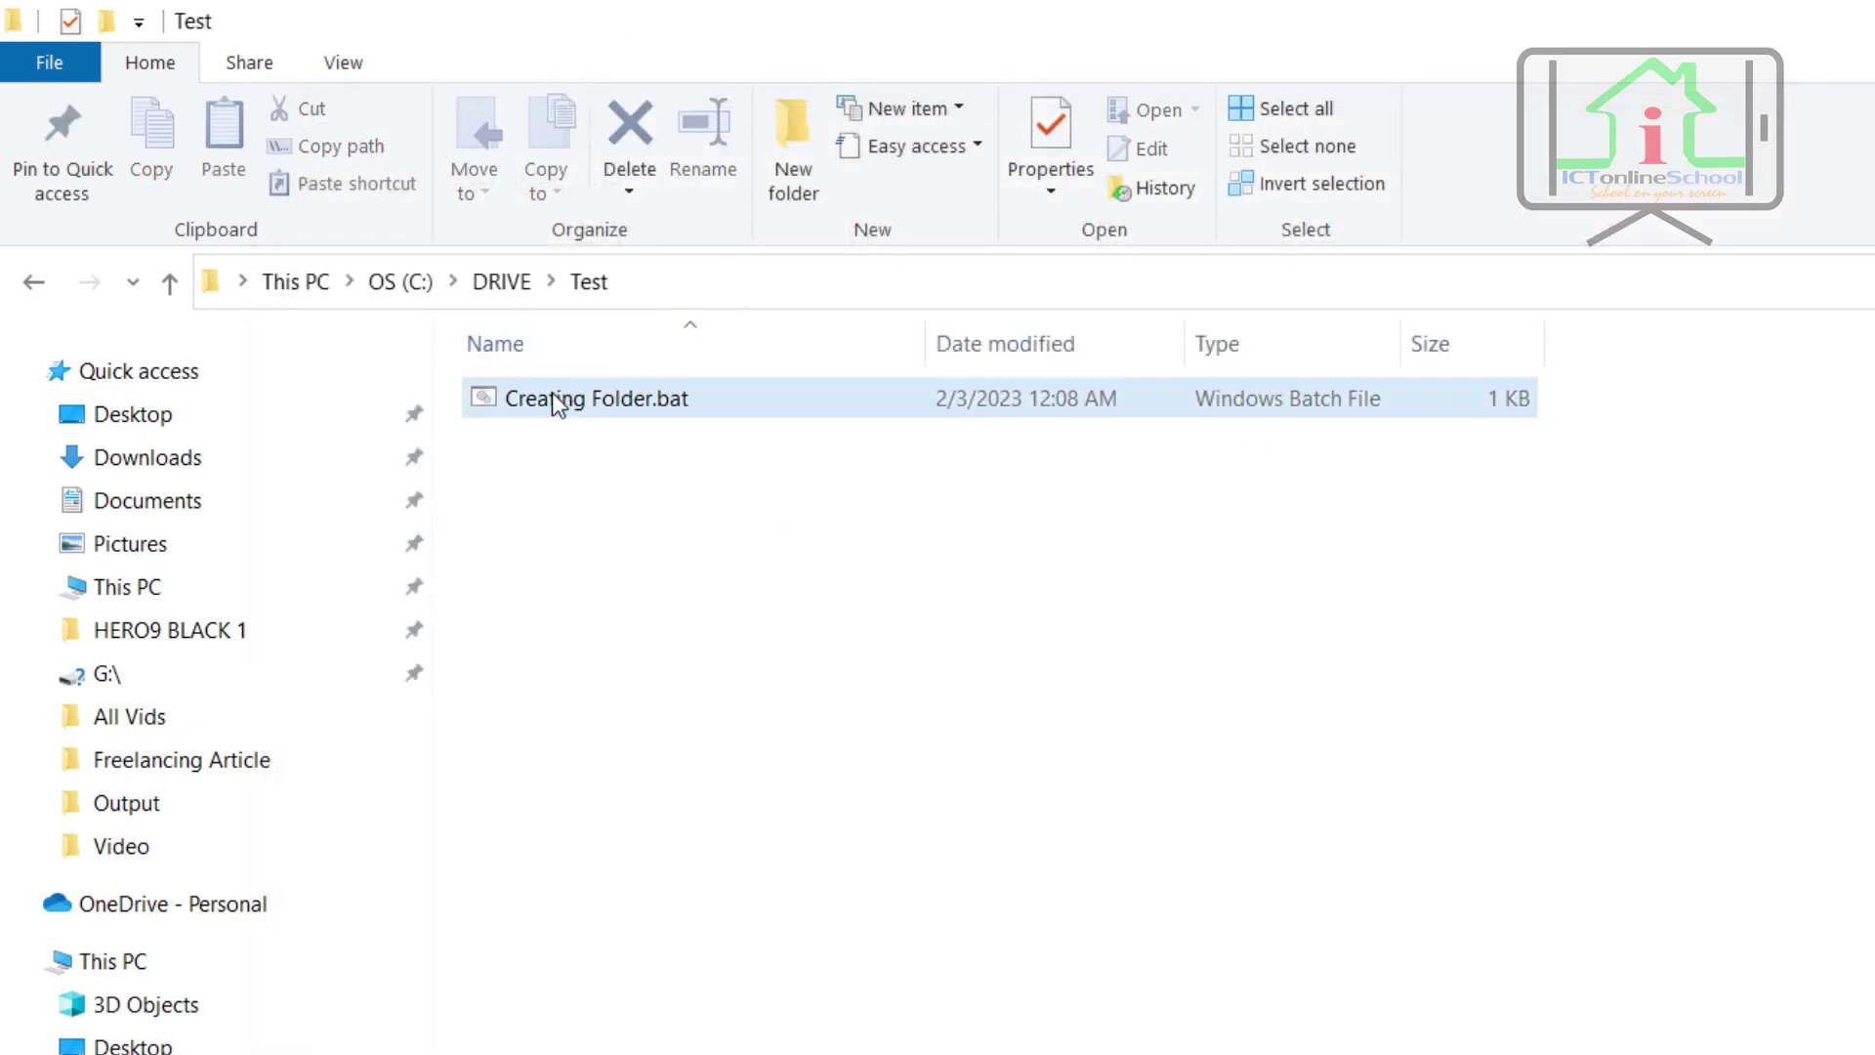
{"action": "left_click", "coordinate": [547, 410]}
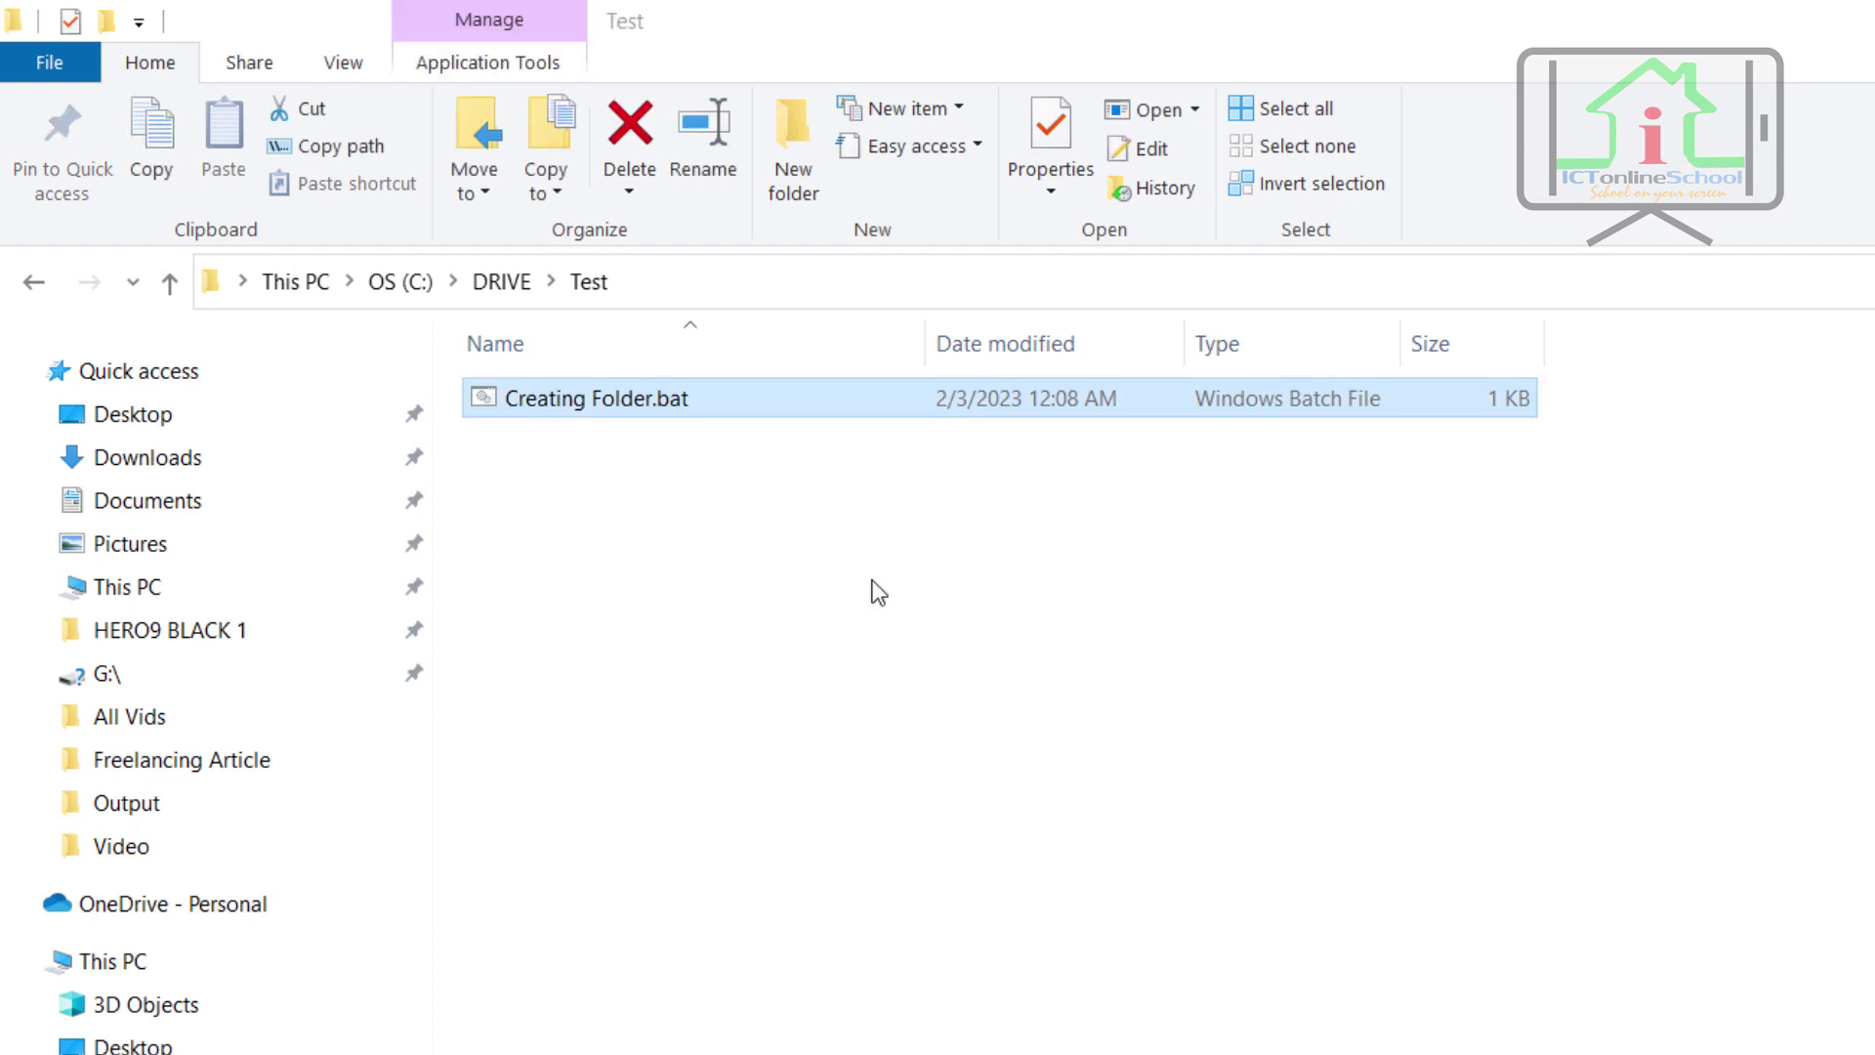
{"action": "key", "text": "Return"}
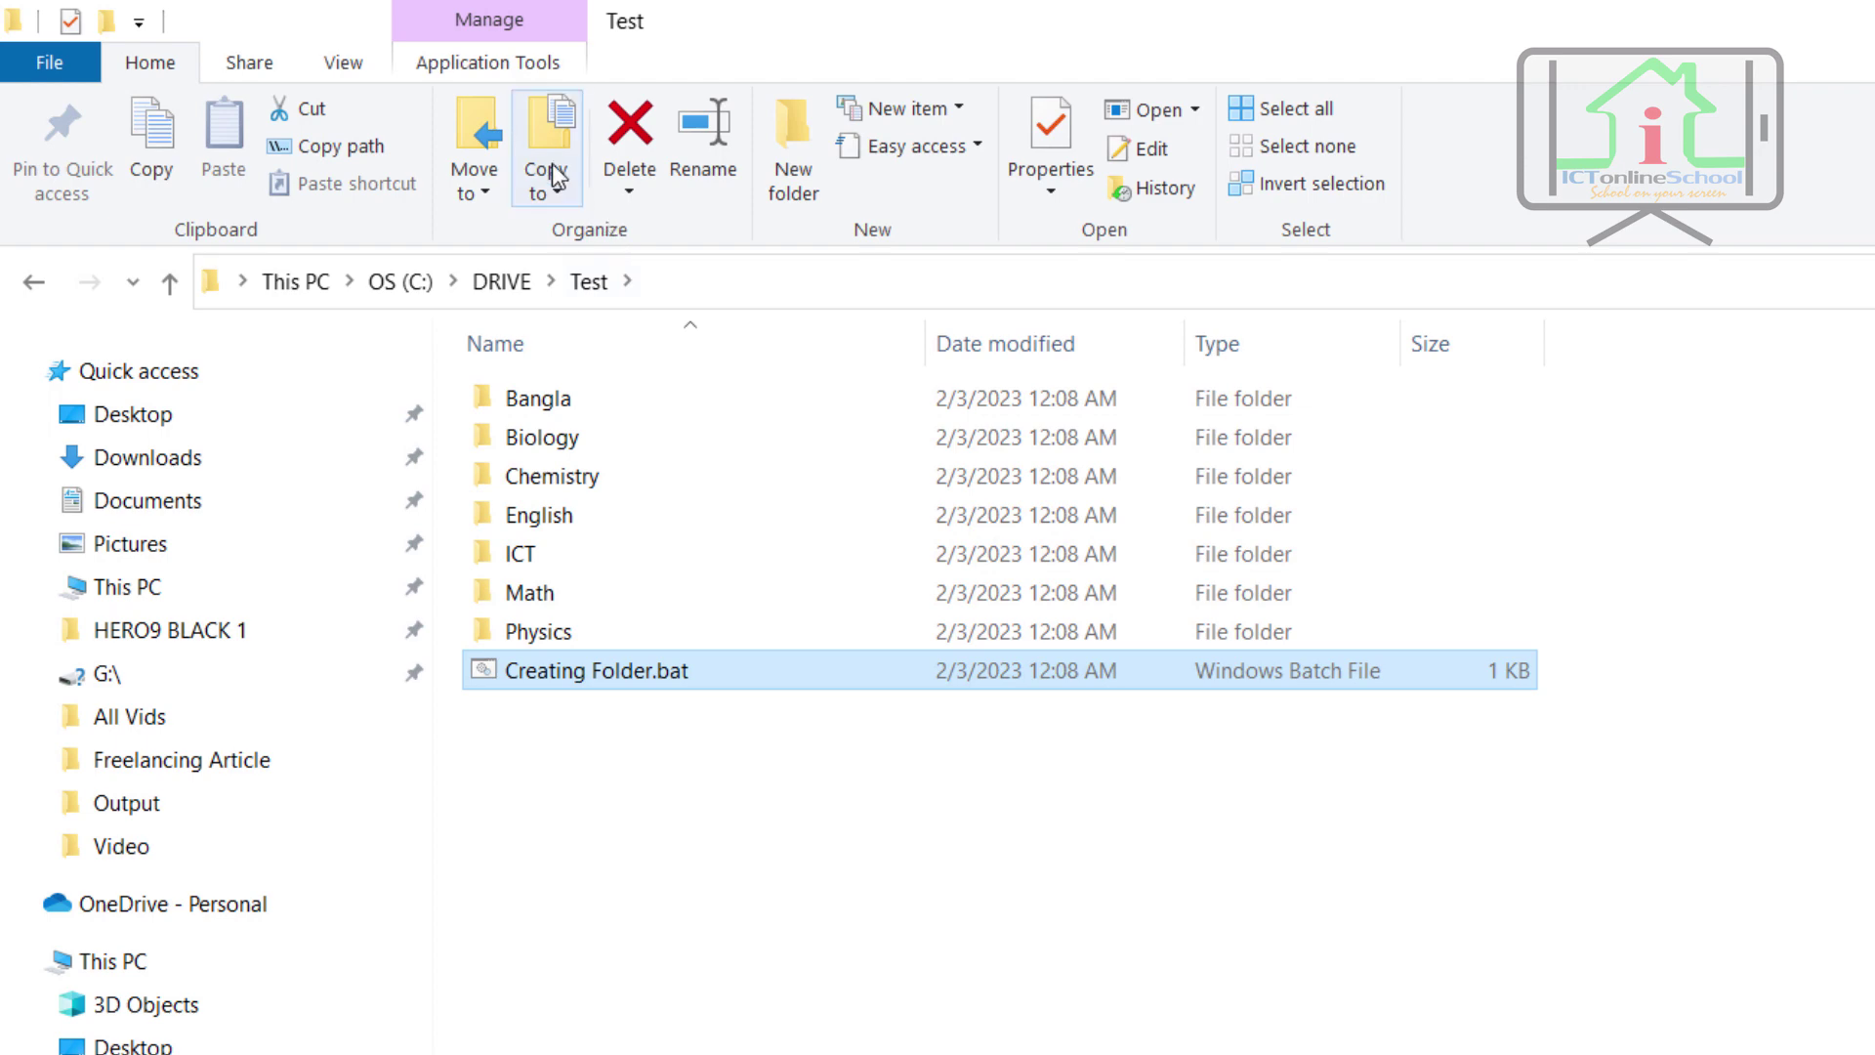
{"action": "left_click", "coordinate": [367, 70]}
{"action": "left_click", "coordinate": [402, 125]}
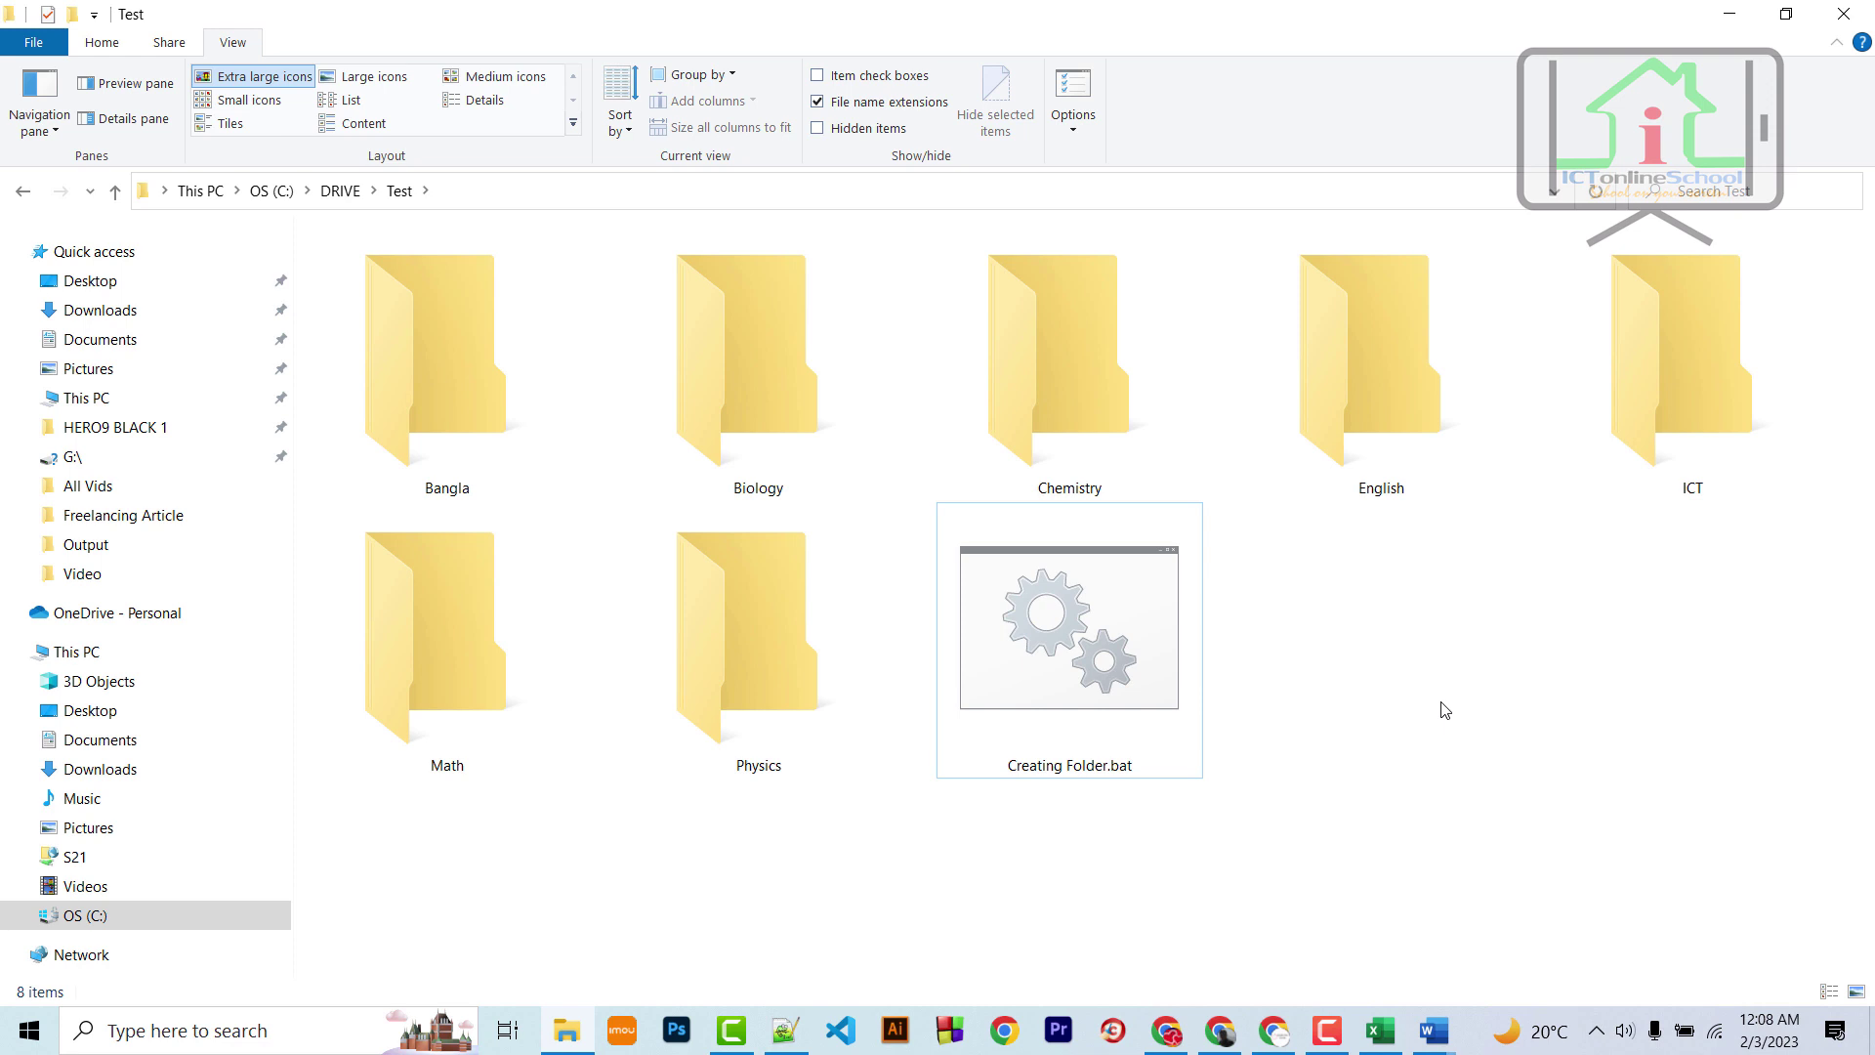
Delete all seven subject folders, leaving only Creating Folder.bat in Test
{"action": "left_click_drag", "start_coordinate": [1831, 504], "coordinate": [436, 334]}
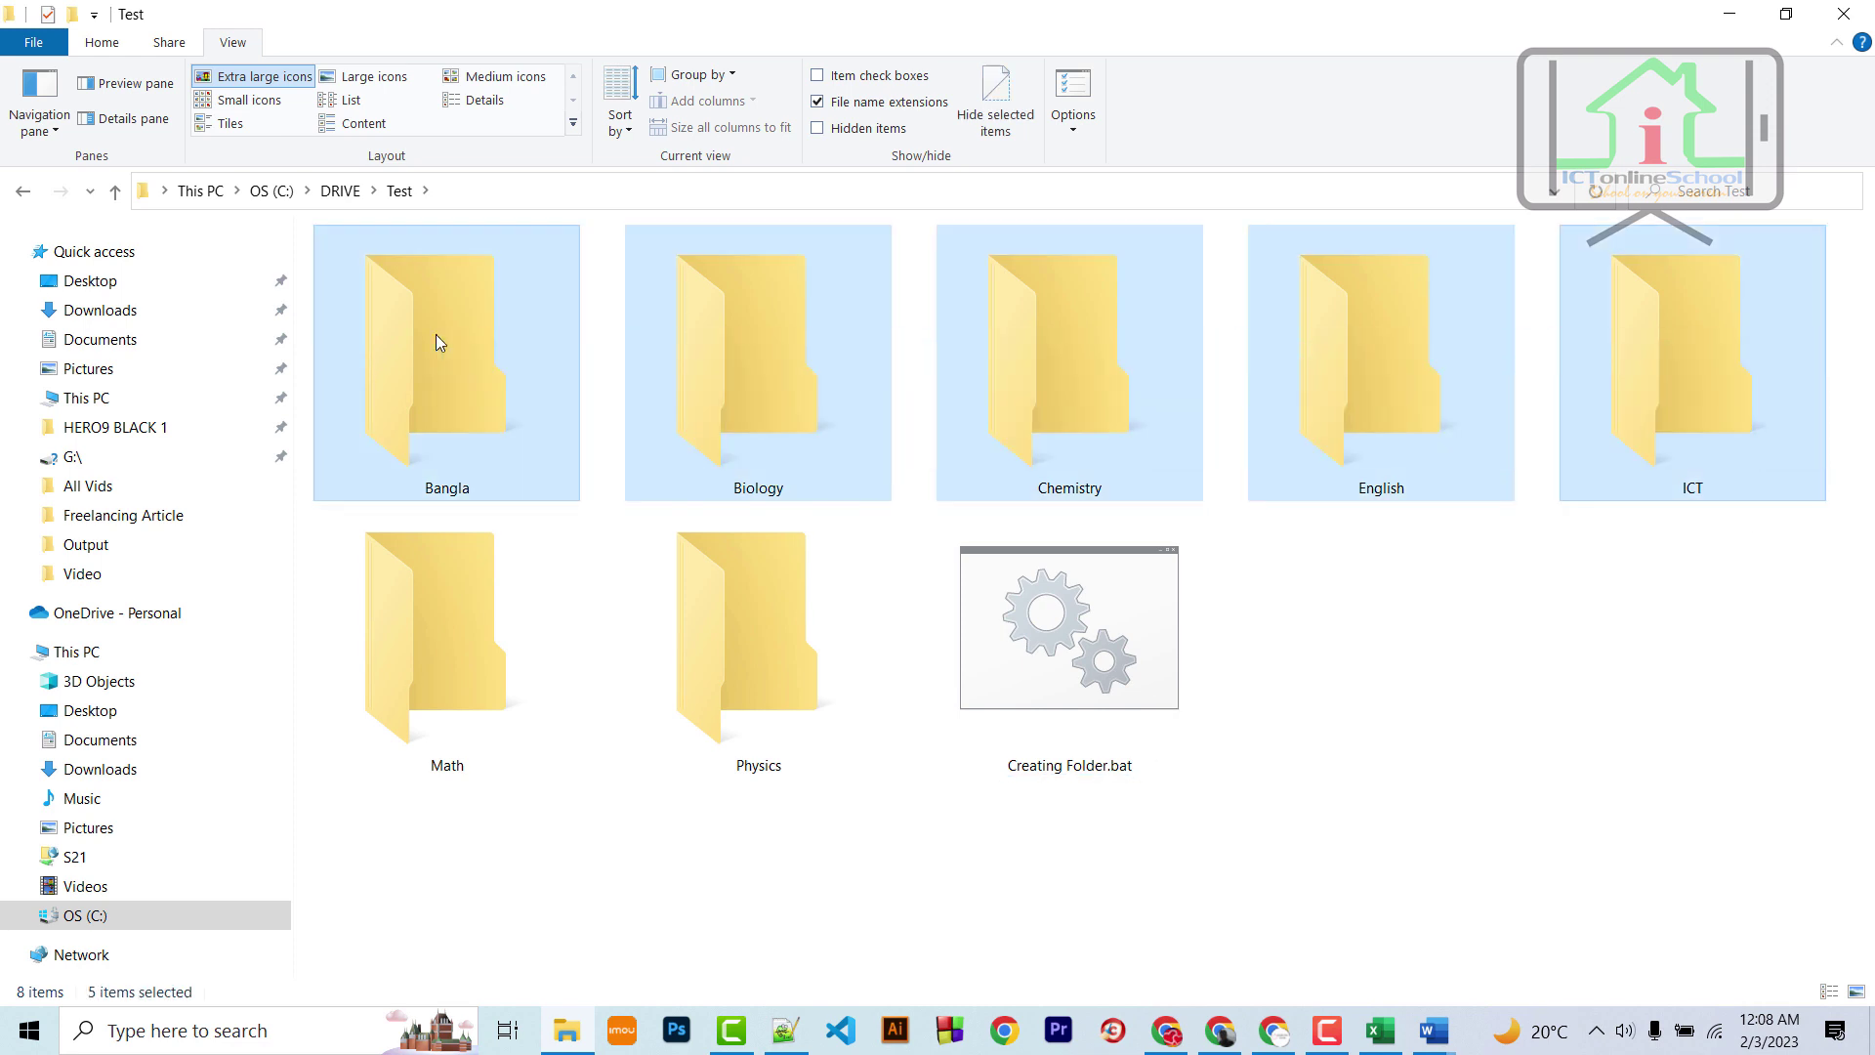
{"action": "key", "text": "Delete"}
{"action": "left_click_drag", "start_coordinate": [832, 540], "coordinate": [355, 381]}
{"action": "key", "text": "Delete"}
{"action": "left_click", "coordinate": [449, 348]}
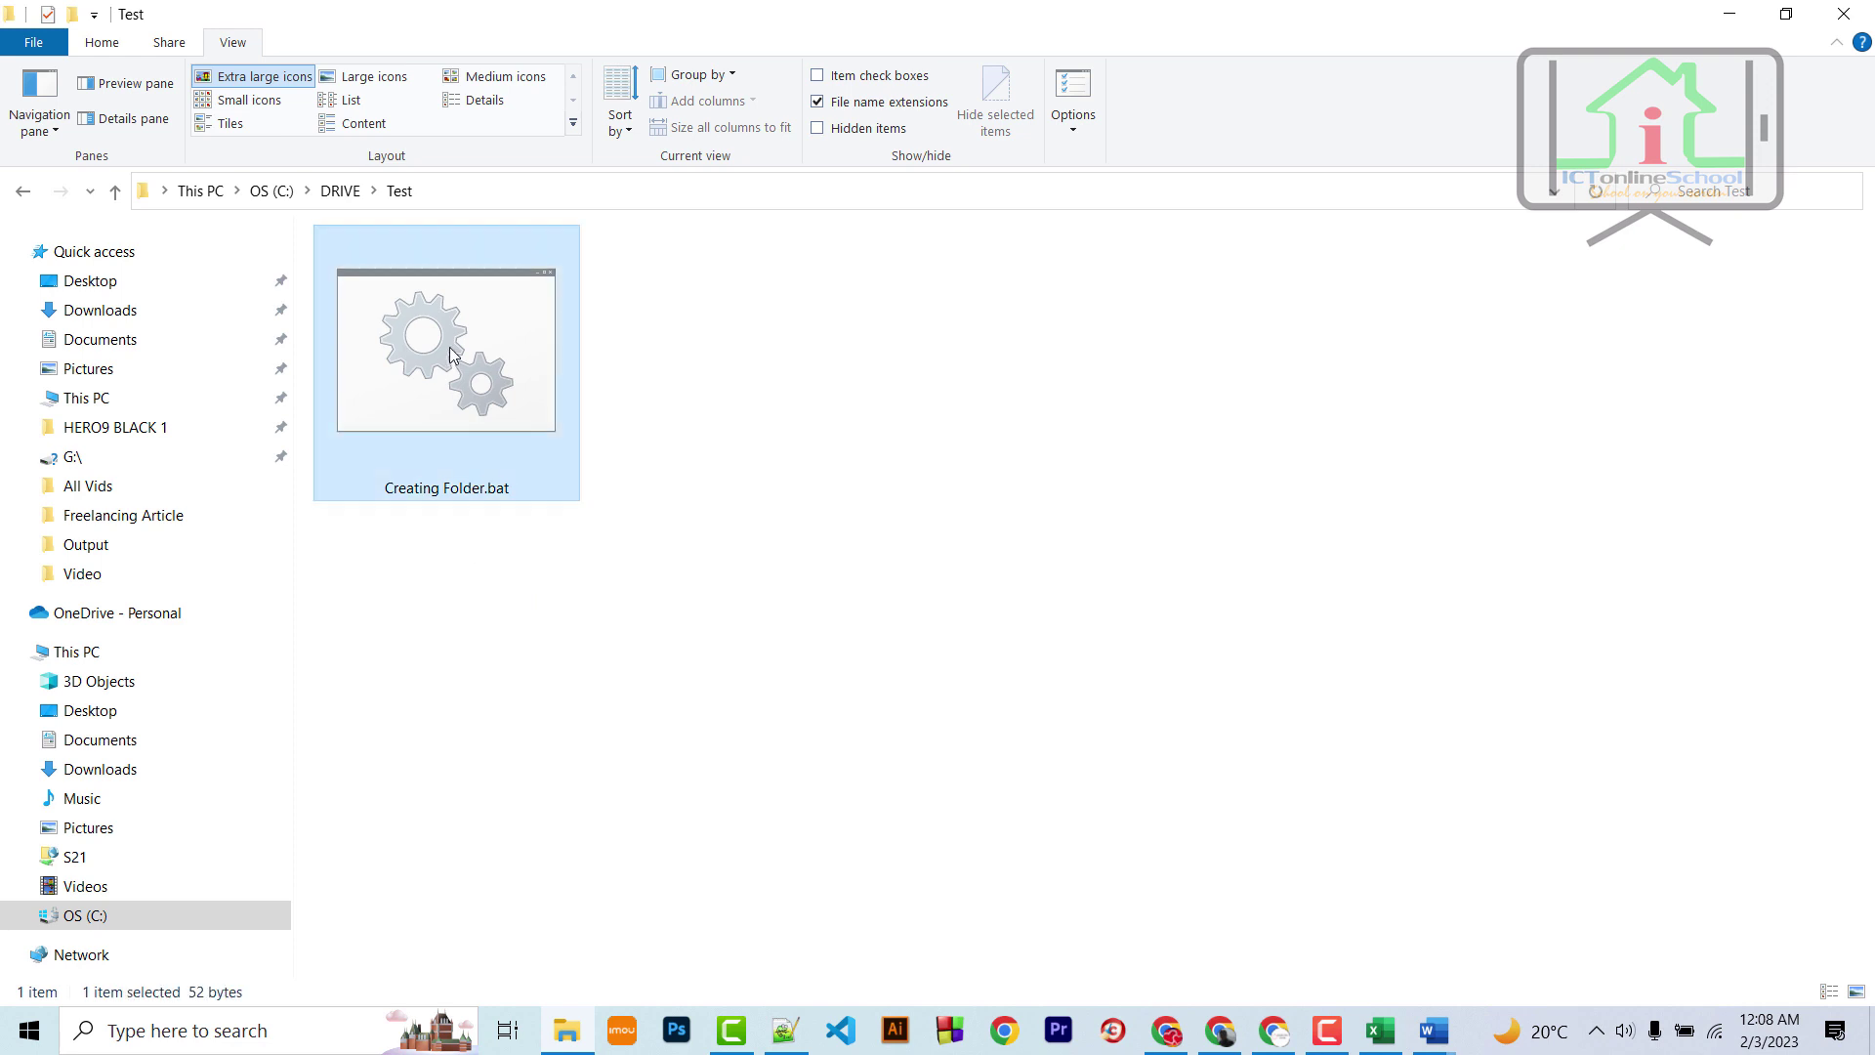
{"action": "right_click", "coordinate": [449, 348]}
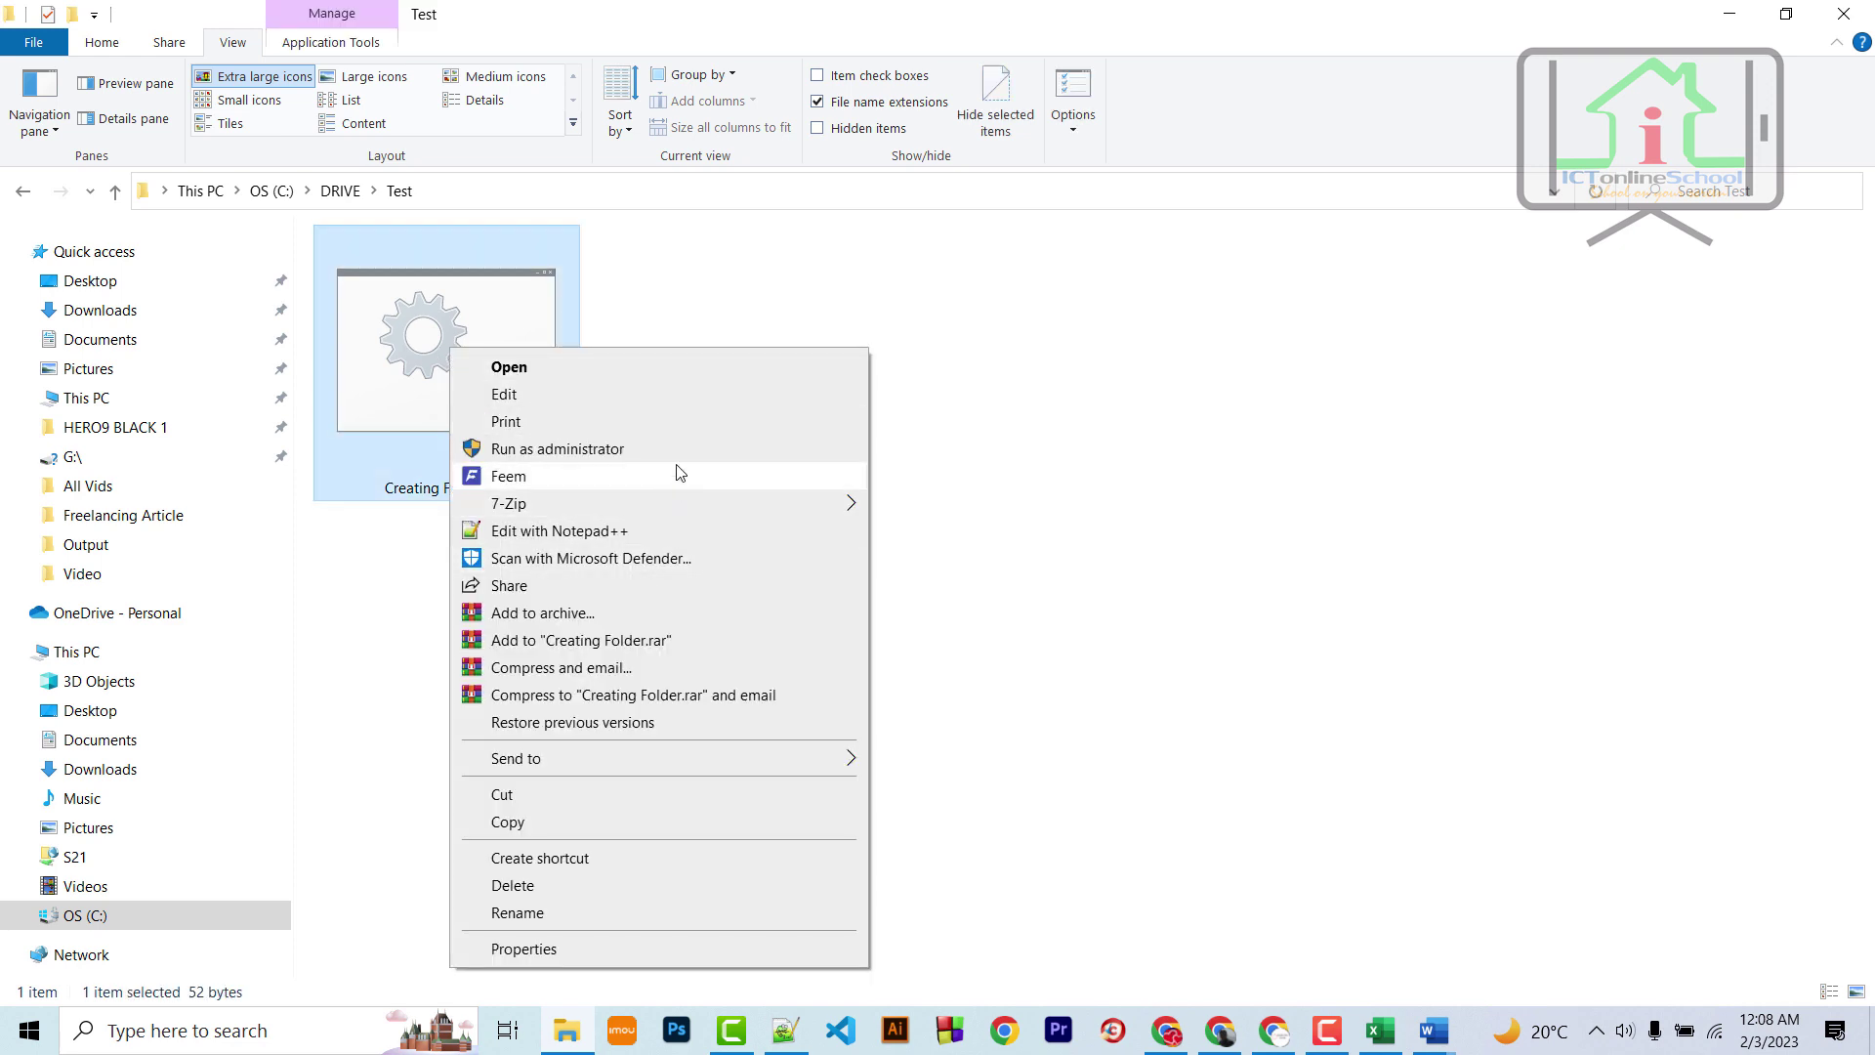
Edit the batch file so its line reads 'MD Bangla 1st Paper'
{"action": "left_click", "coordinate": [700, 403]}
{"action": "left_click", "coordinate": [524, 239]}
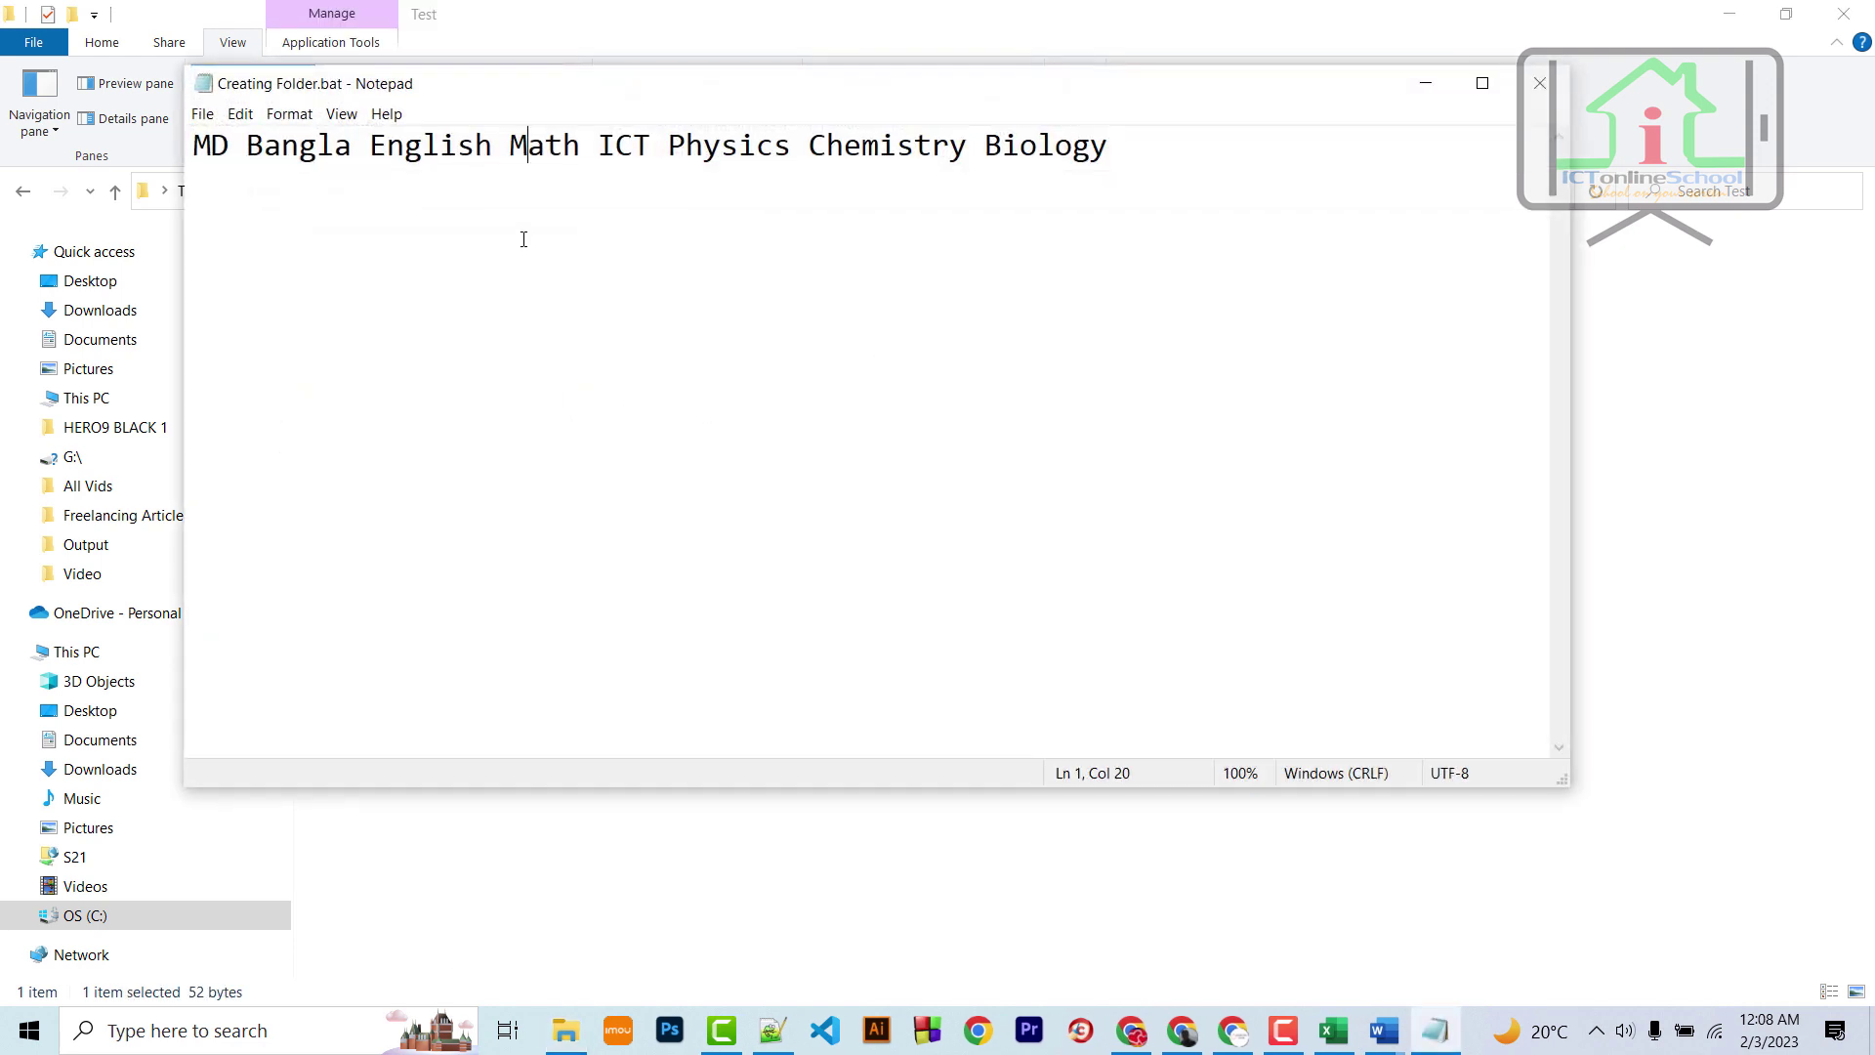
{"action": "left_click_drag", "start_coordinate": [370, 150], "coordinate": [1257, 154]}
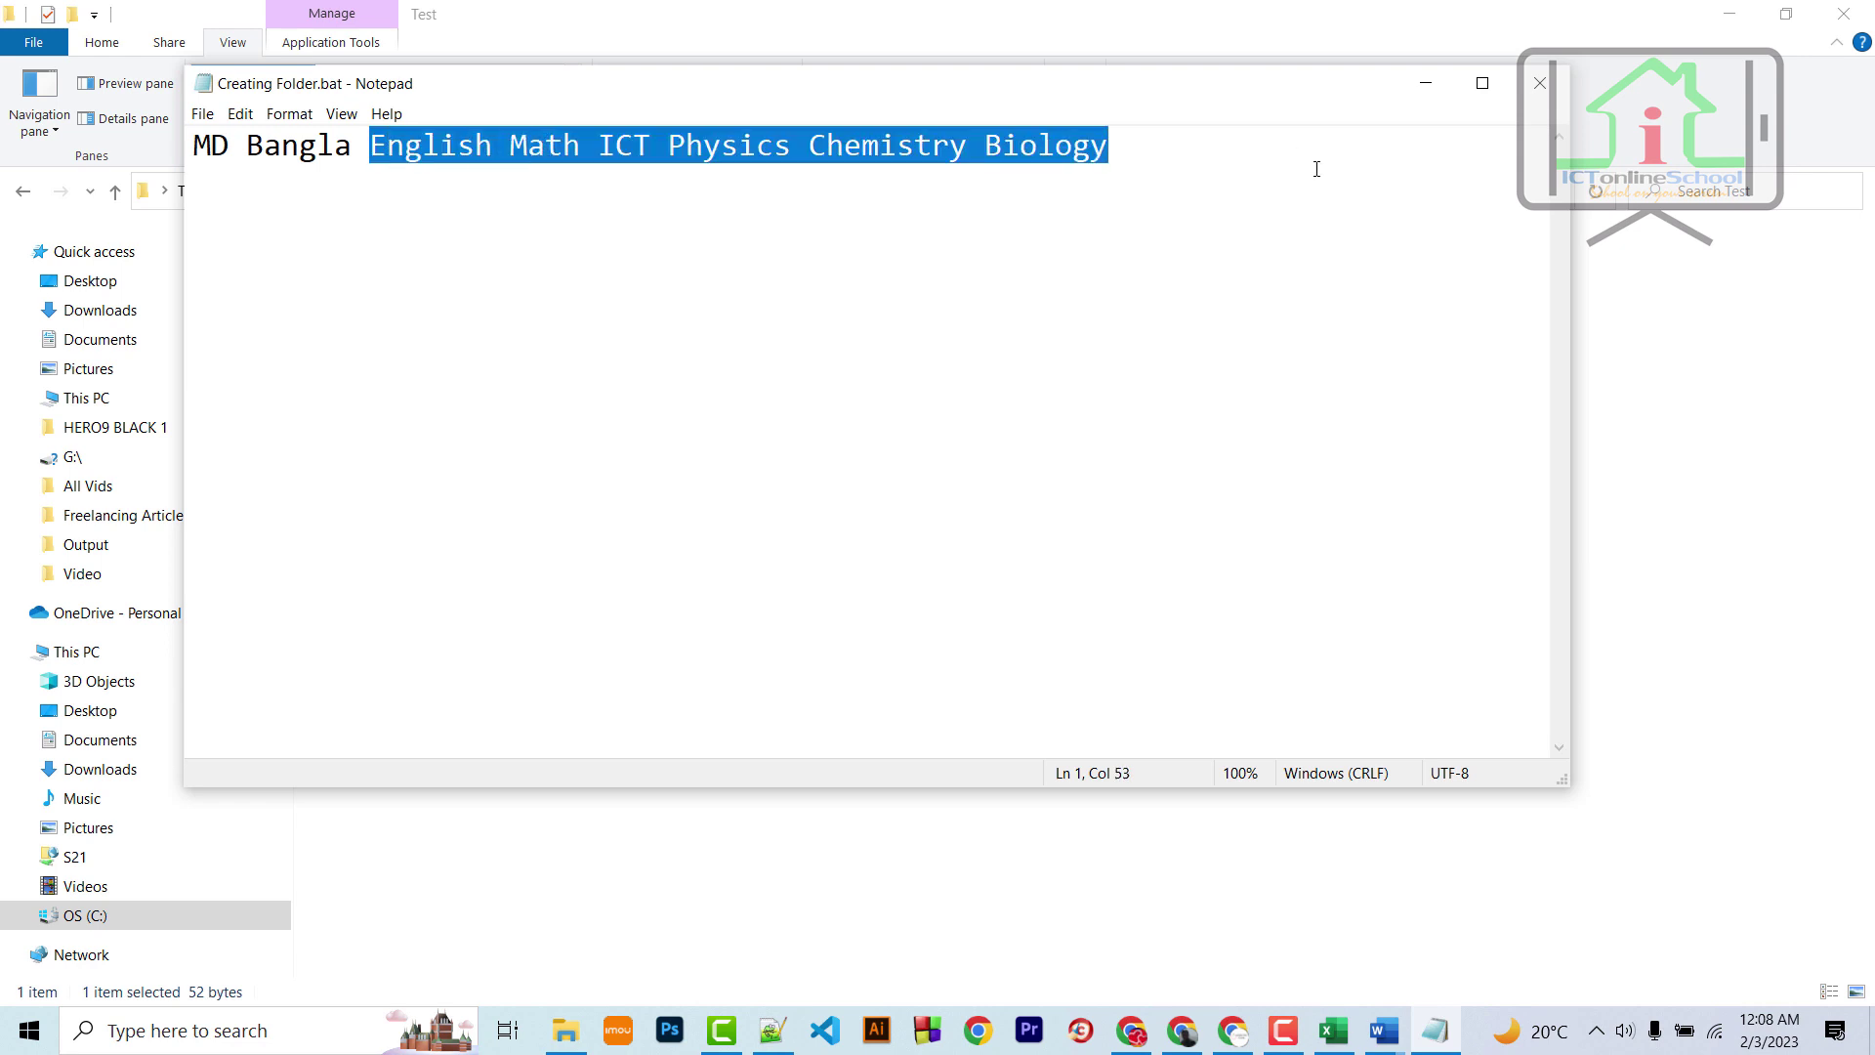
{"action": "type", "text": "DESH"}
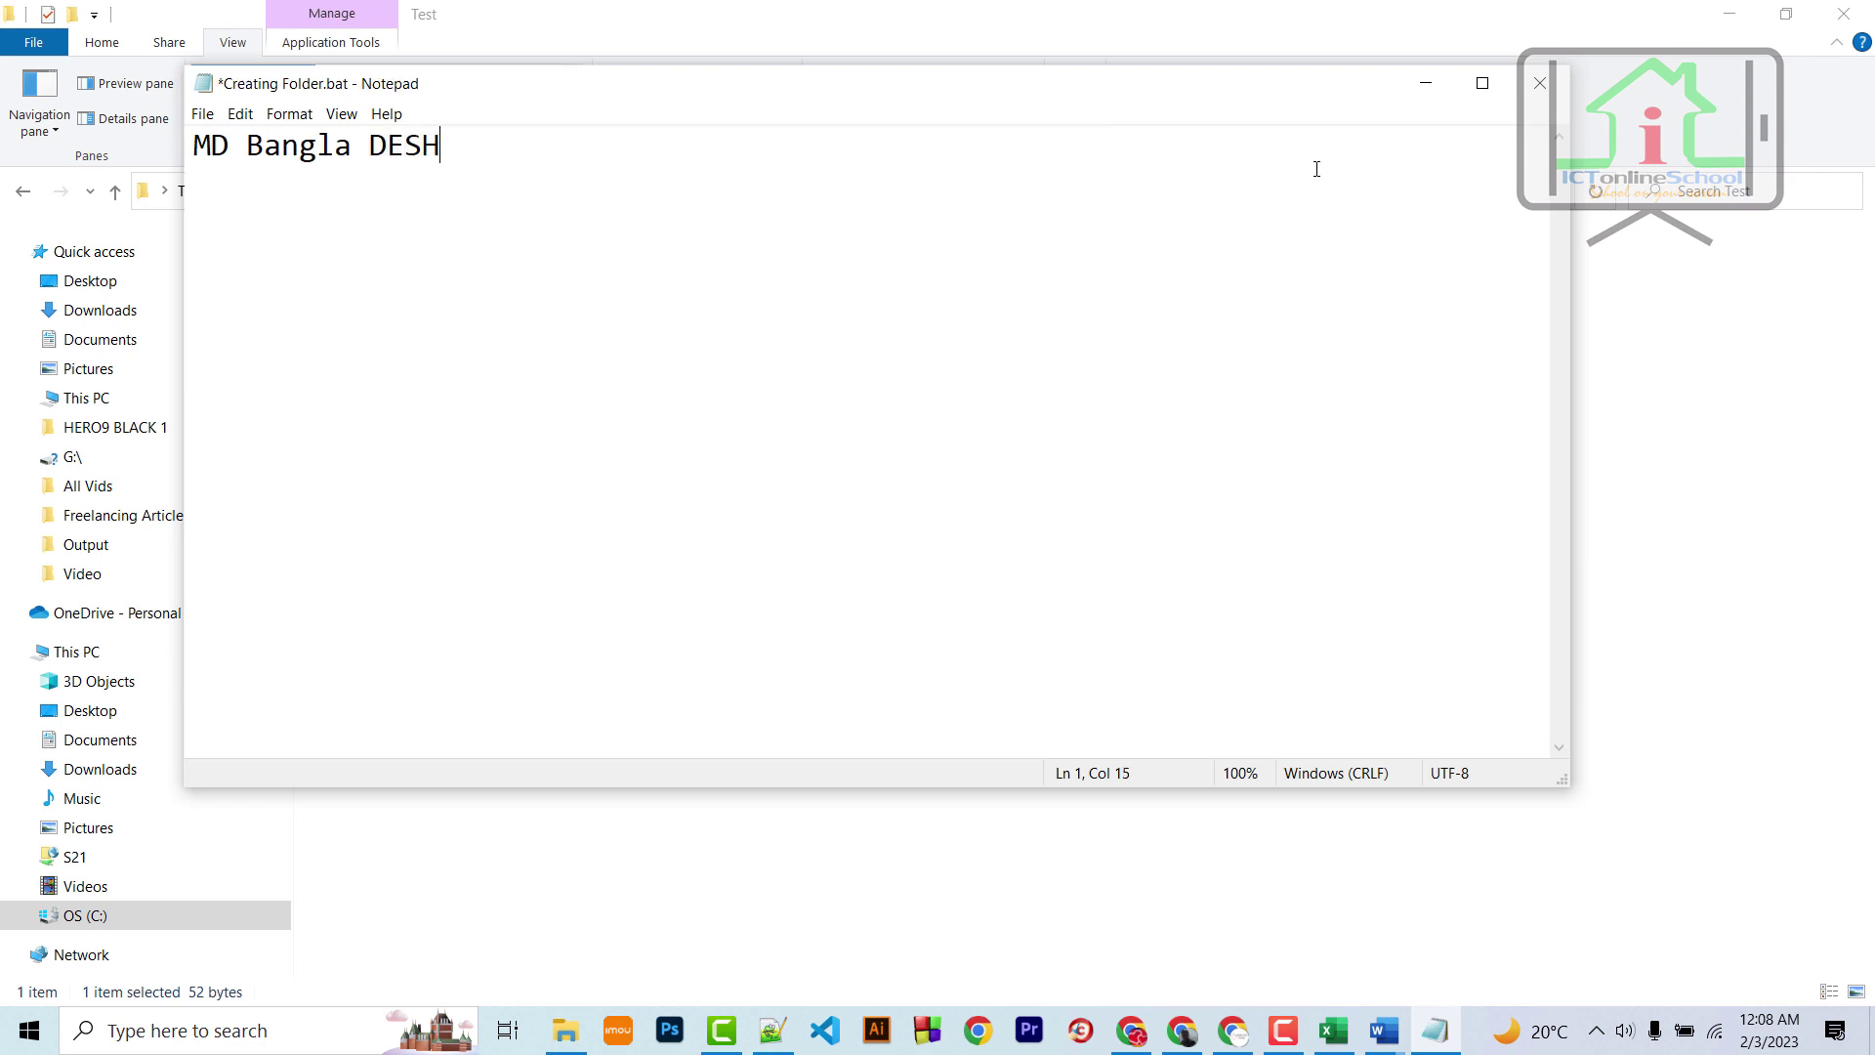
{"action": "key", "text": "BackSpace"}
{"action": "key", "text": "BackSpace"}
{"action": "key", "text": "BackSpace"}
{"action": "key", "text": "BackSpace"}
{"action": "type", "text": "DE"}
{"action": "key", "text": "BackSpace"}
{"action": "key", "text": "BackSpace"}
{"action": "type", "text": "1ST"}
{"action": "key", "text": "BackSpace"}
{"action": "key", "text": "BackSpace"}
{"action": "key", "text": "BackSpace"}
{"action": "type", "text": "1st Paper"}
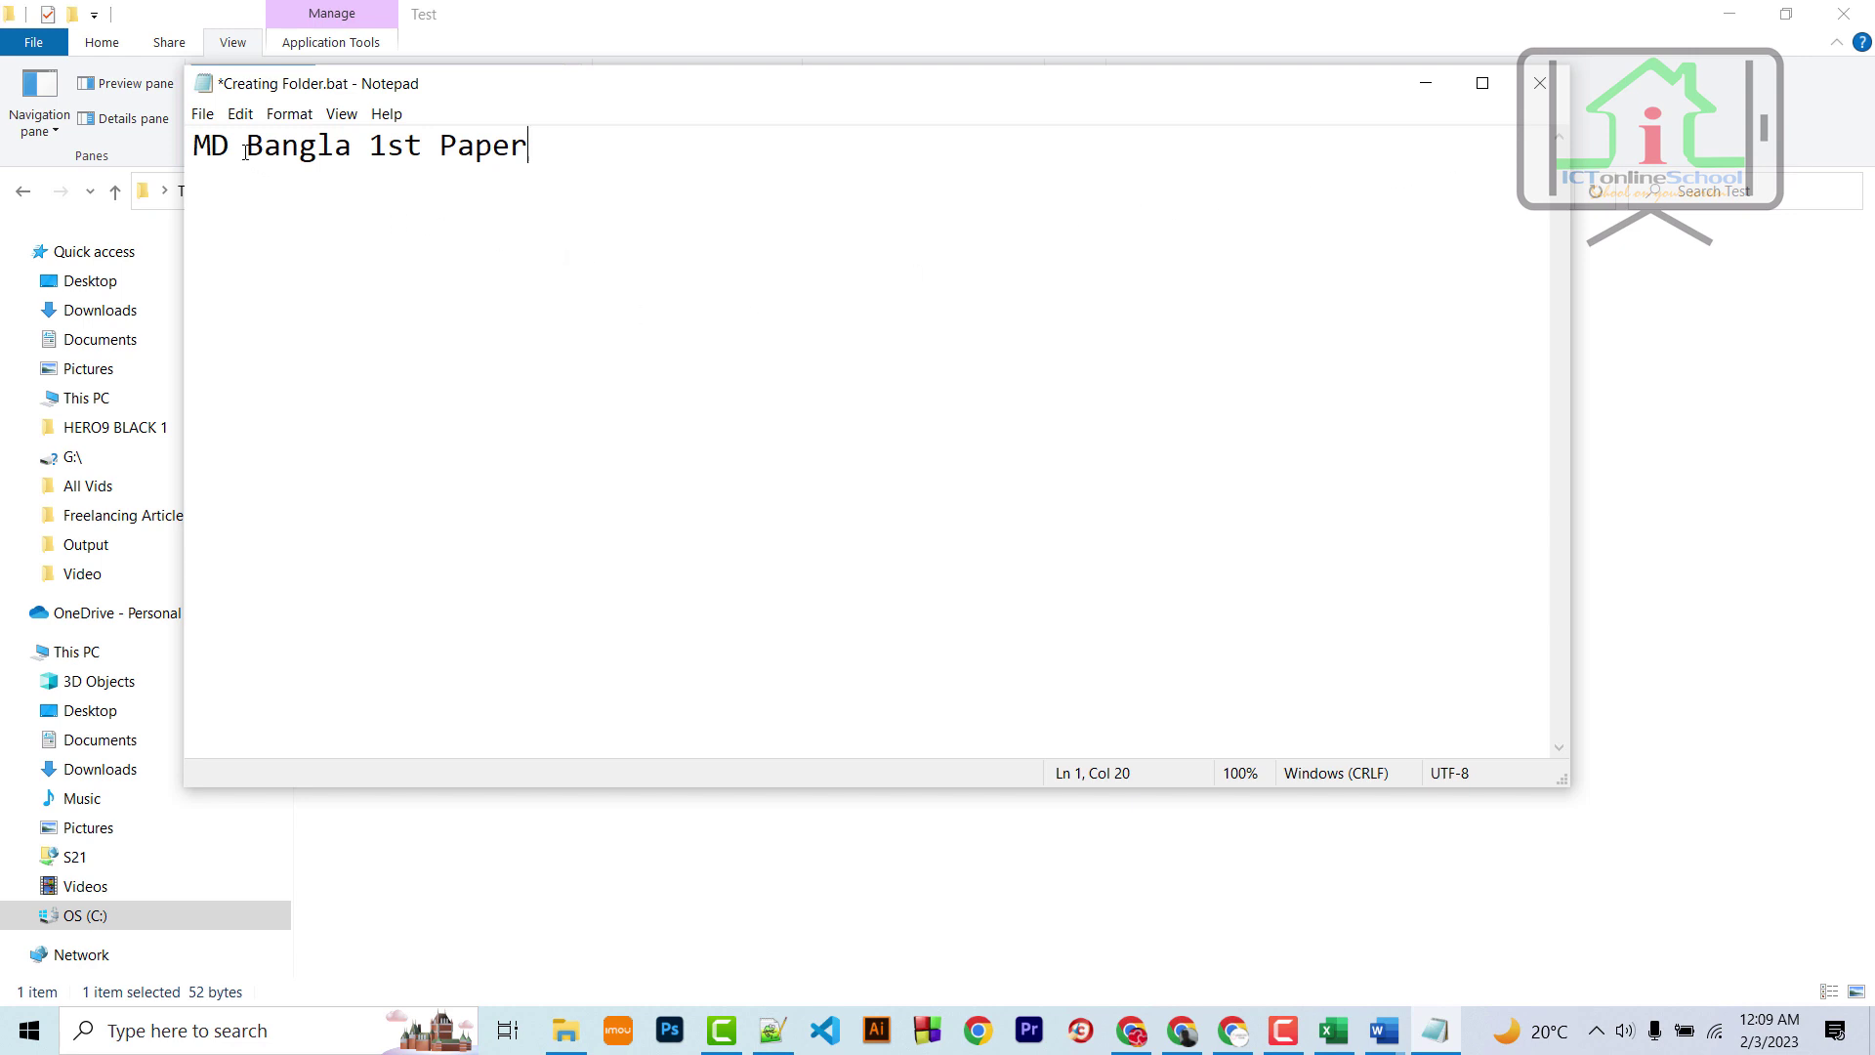
Save the batch file, close Notepad, and run it again
{"action": "left_click_drag", "start_coordinate": [245, 151], "coordinate": [514, 175]}
{"action": "left_click", "coordinate": [544, 182]}
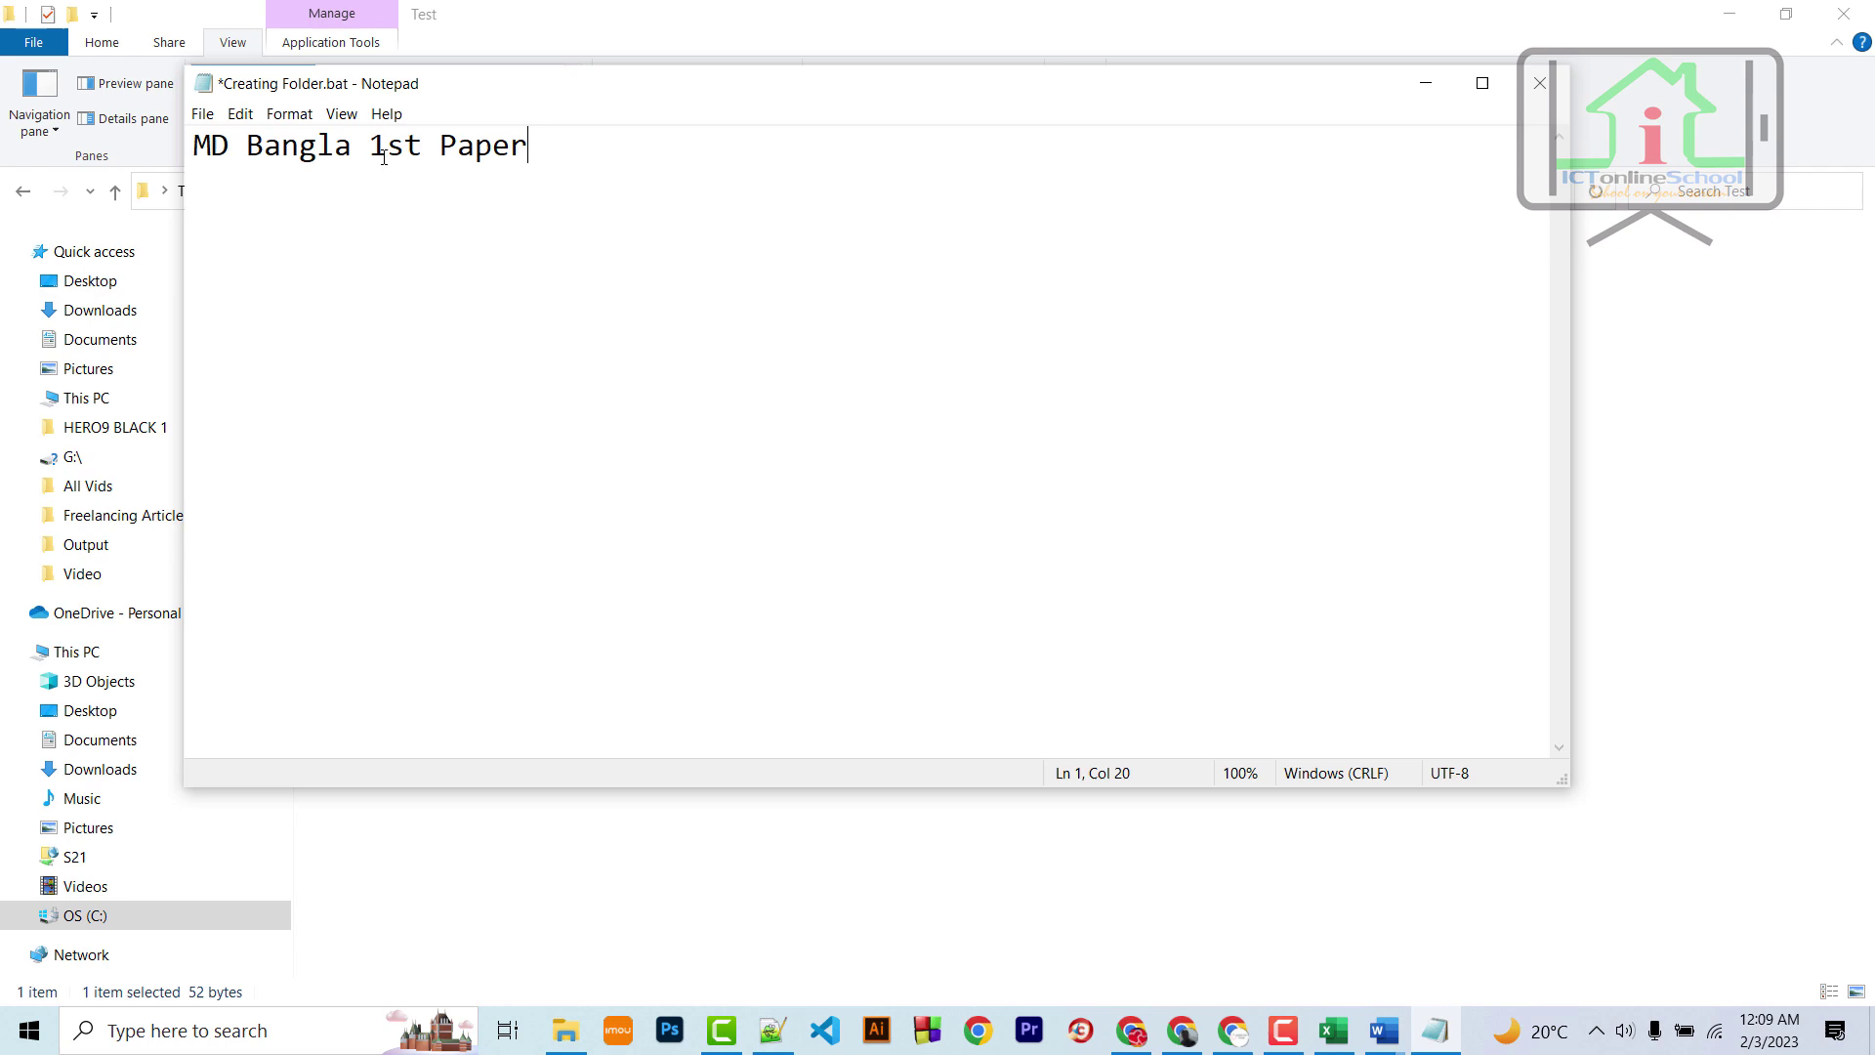
{"action": "left_click", "coordinate": [202, 114]}
{"action": "left_click", "coordinate": [230, 201]}
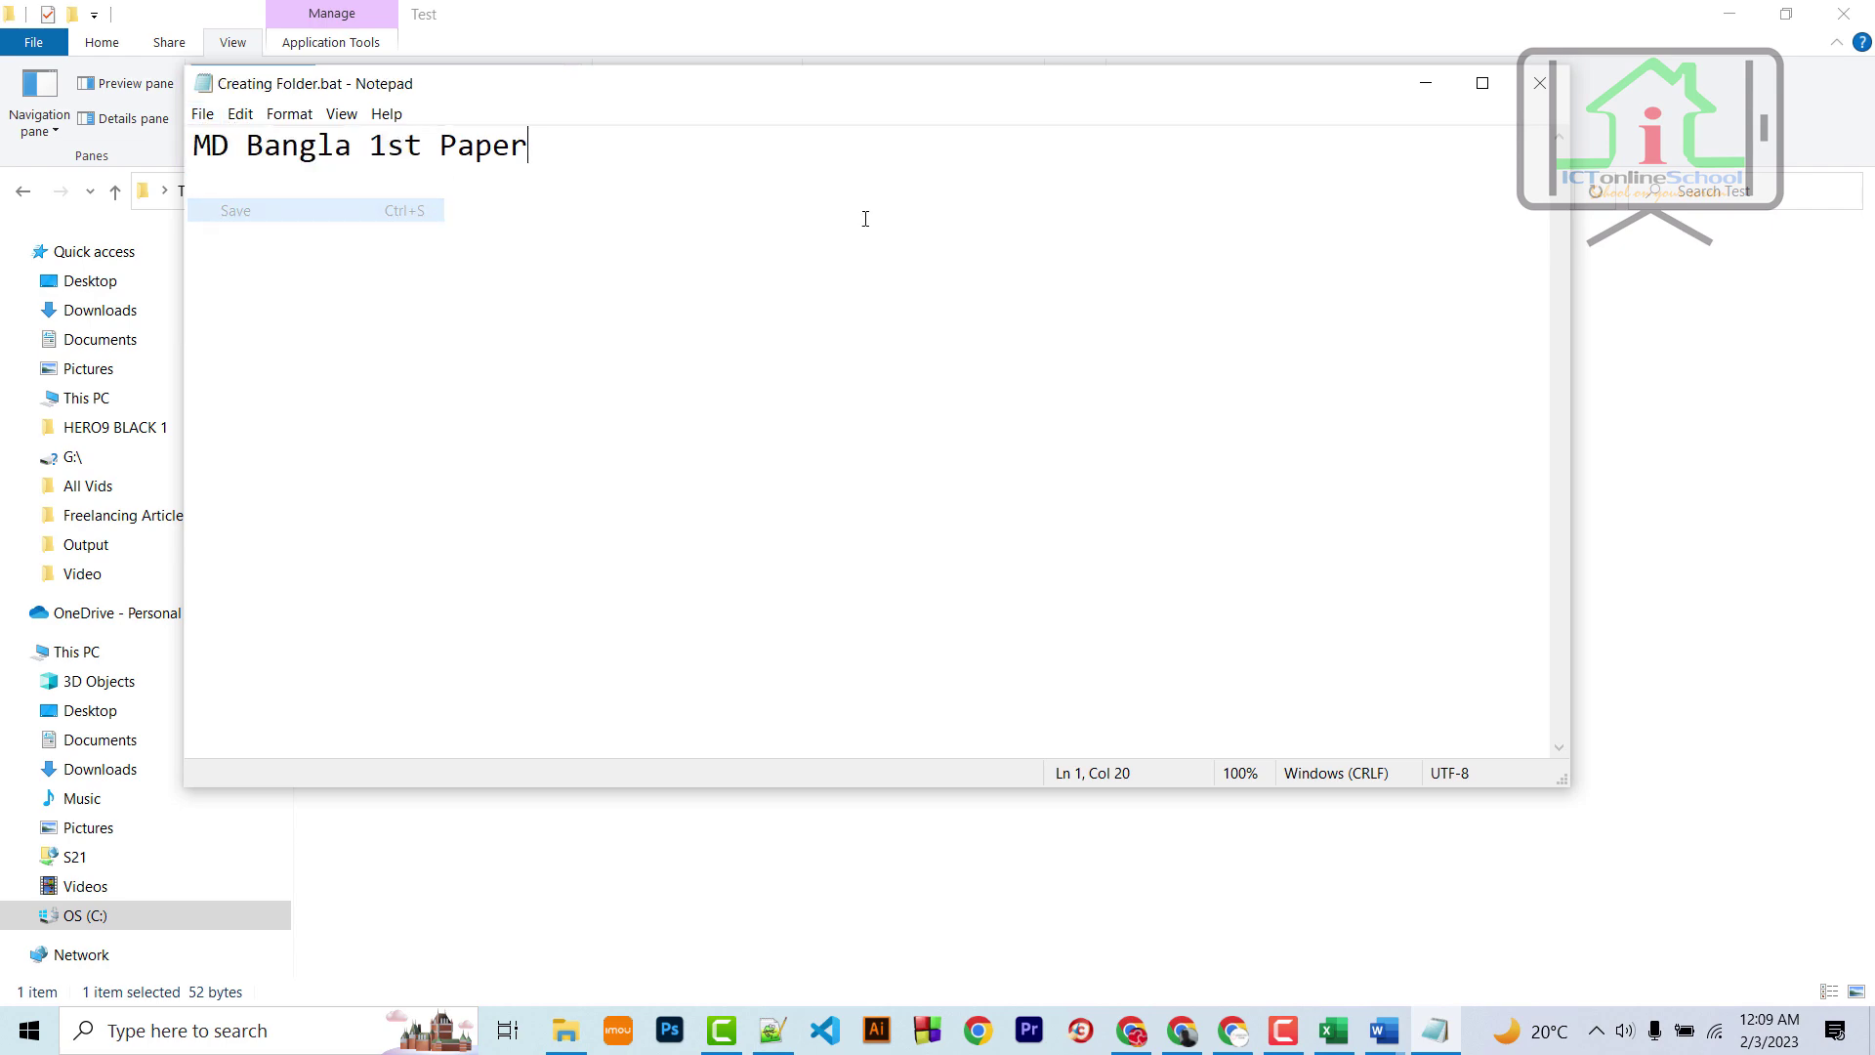
{"action": "left_click", "coordinate": [1559, 91]}
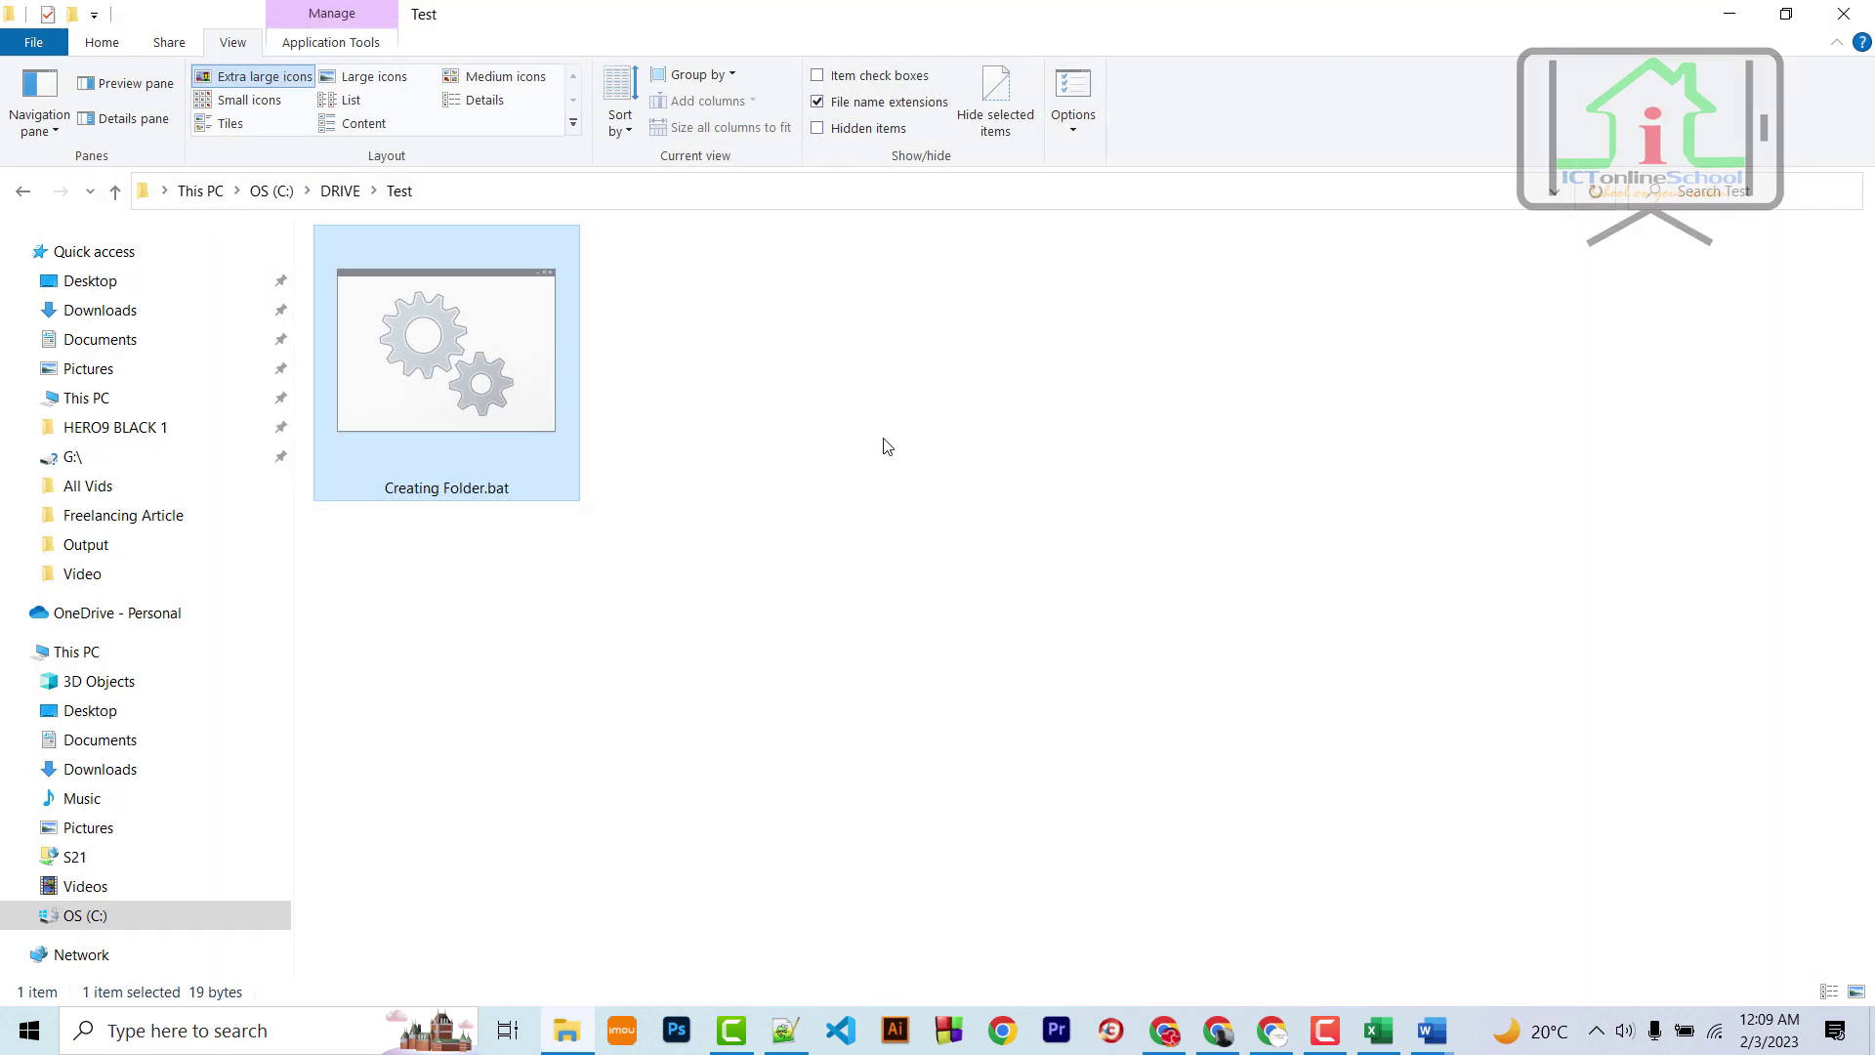
{"action": "key", "text": "Return"}
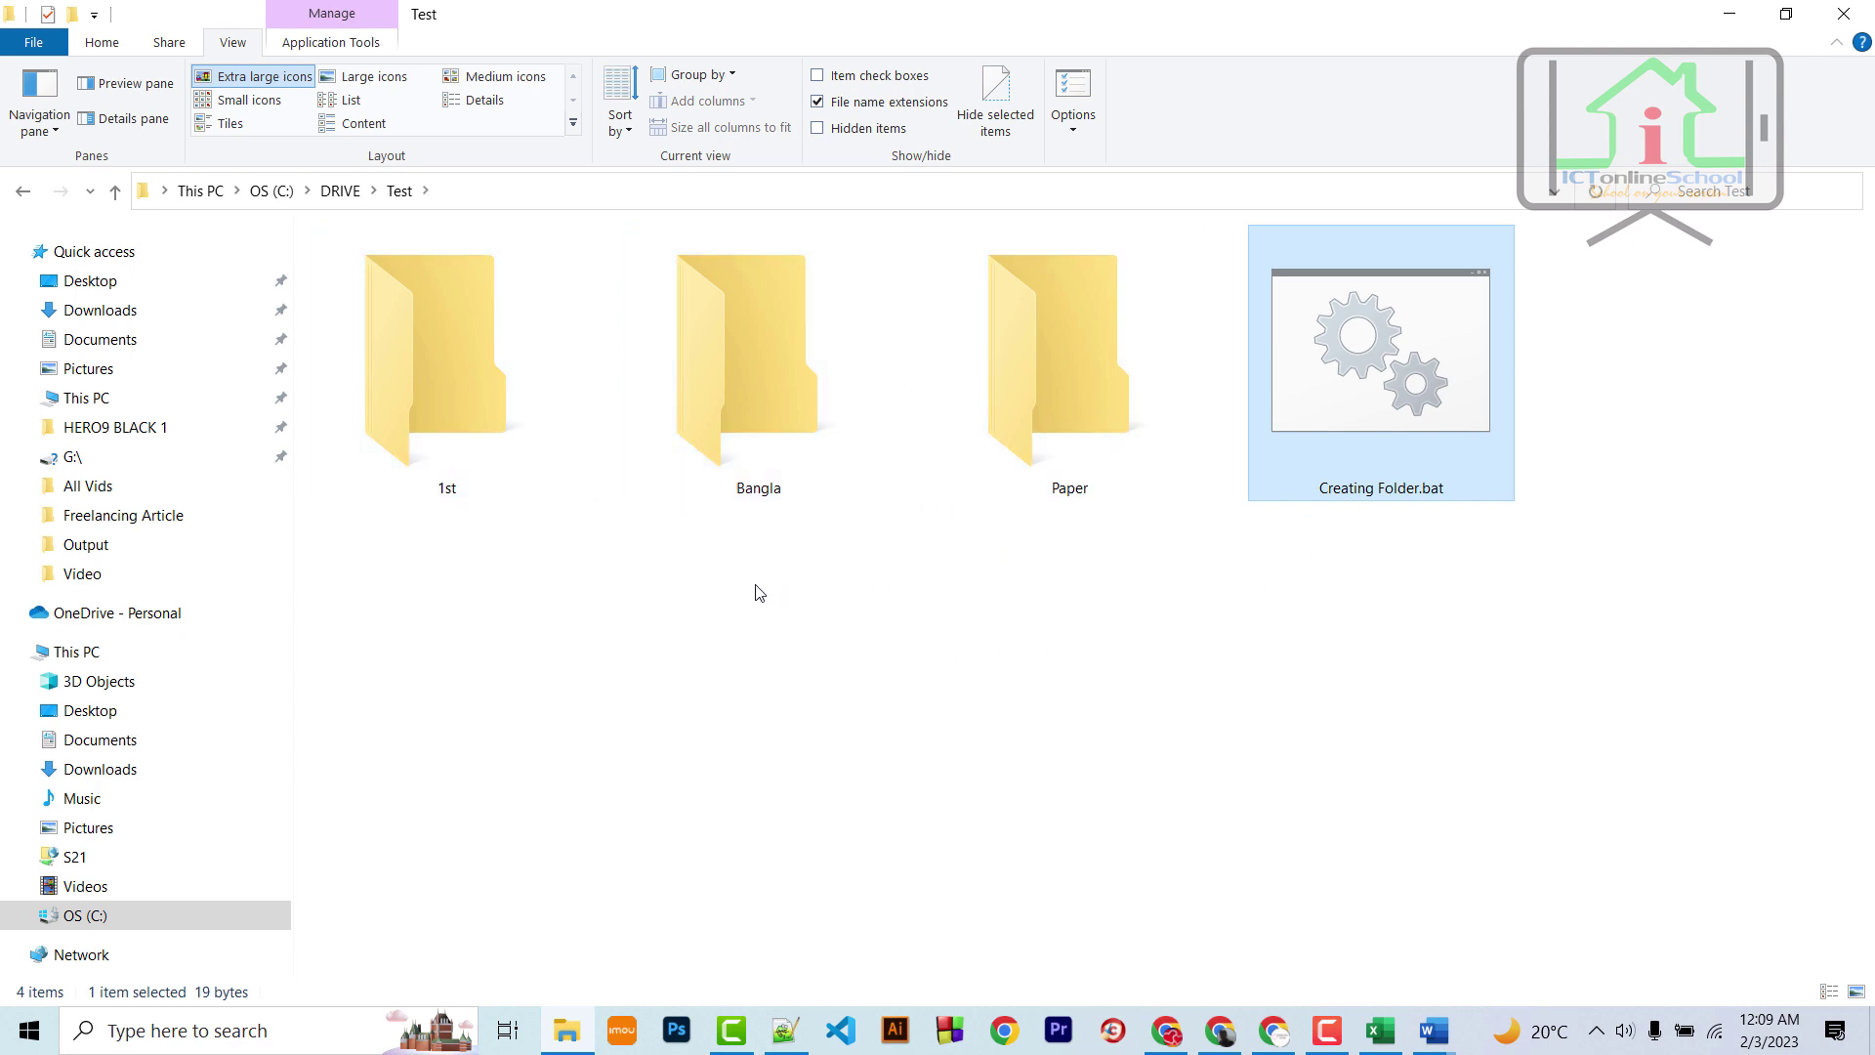
Delete the 1st, Bangla and Paper folders and reopen Creating Folder.bat in Notepad
{"action": "right_click", "coordinate": [1407, 415]}
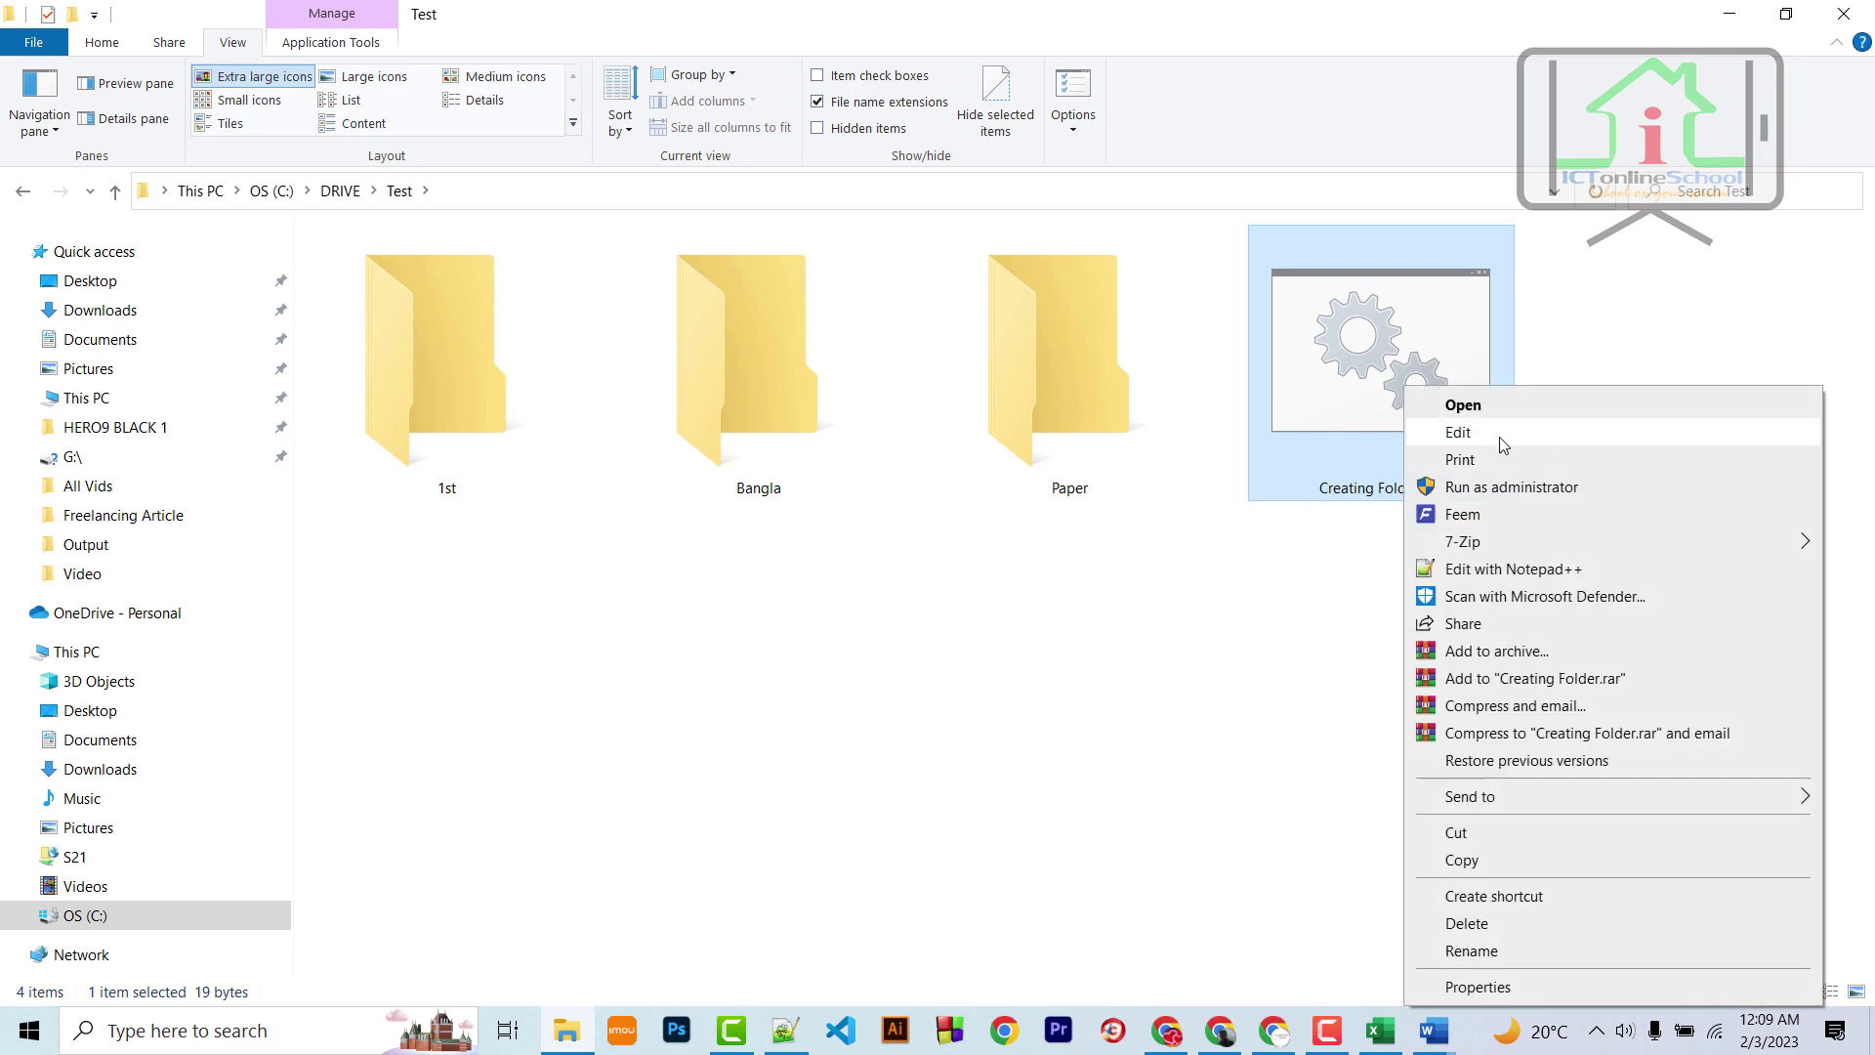
{"action": "left_click", "coordinate": [1080, 548]}
{"action": "left_click_drag", "start_coordinate": [1119, 545], "coordinate": [441, 418]}
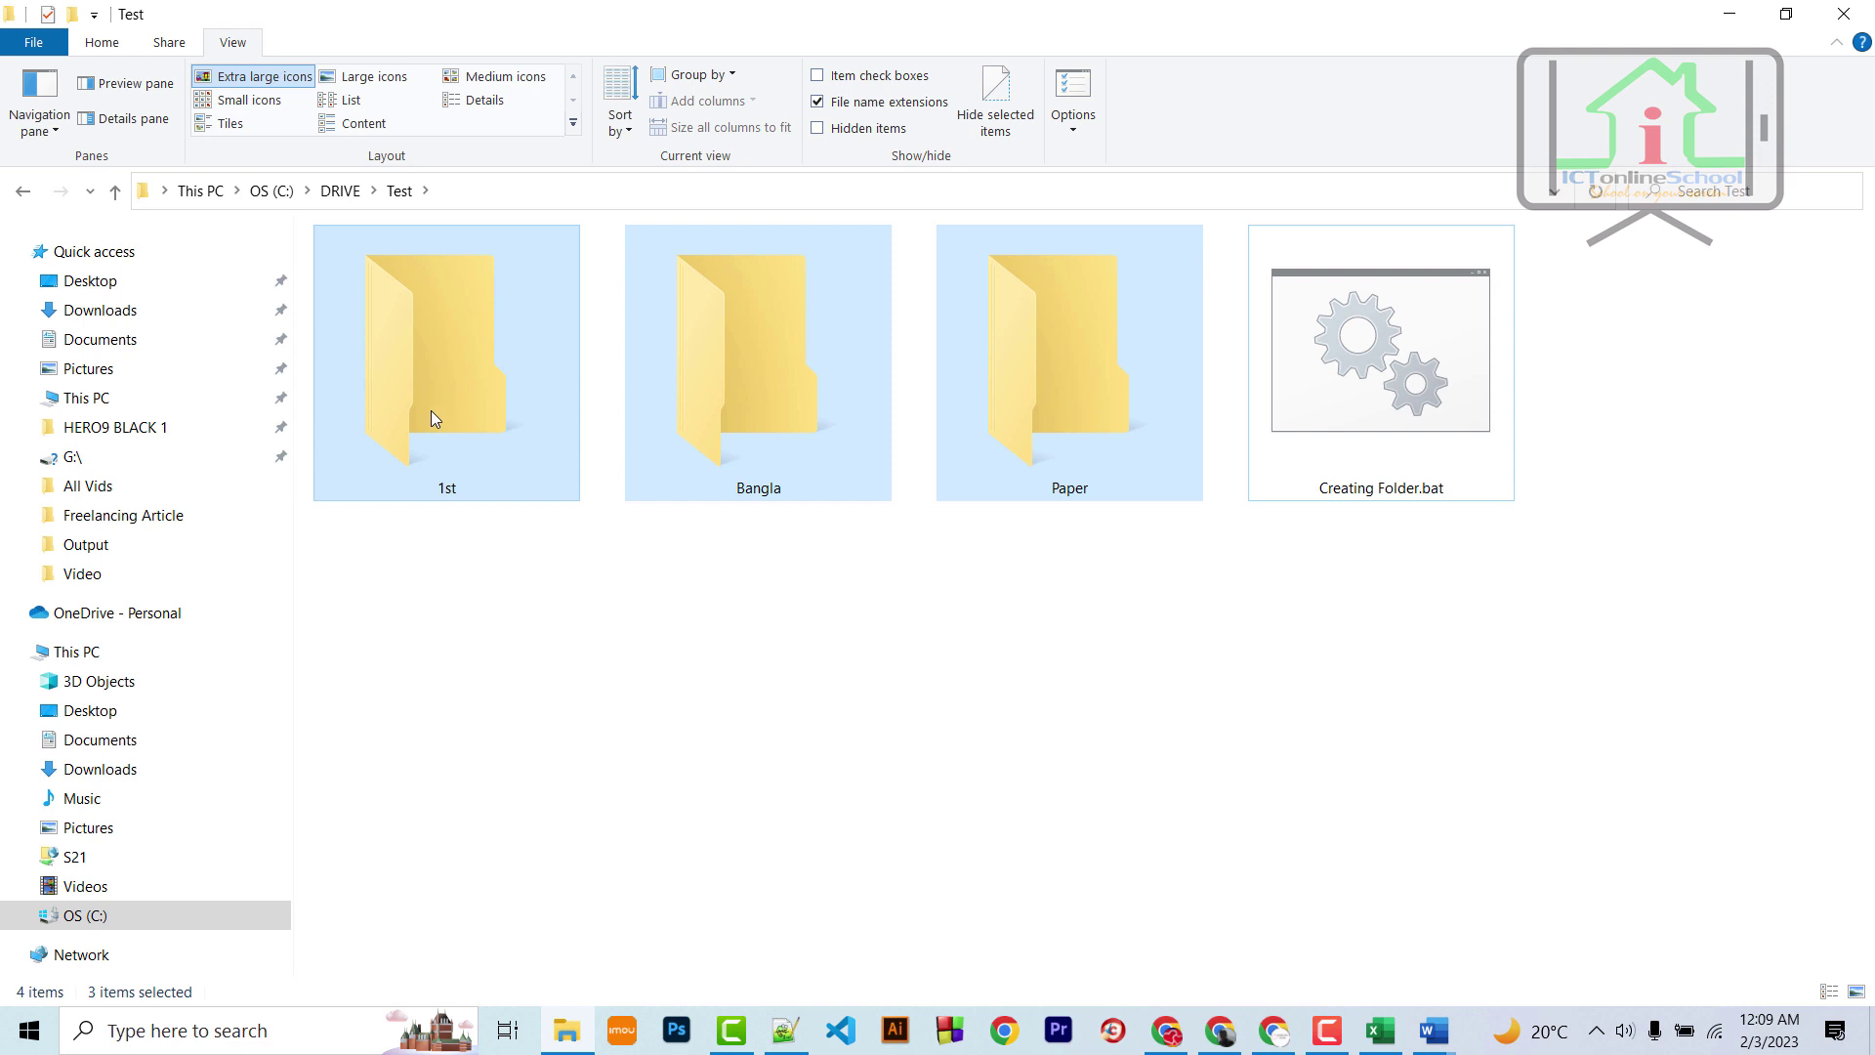
{"action": "key", "text": "Delete"}
{"action": "left_click", "coordinate": [495, 371]}
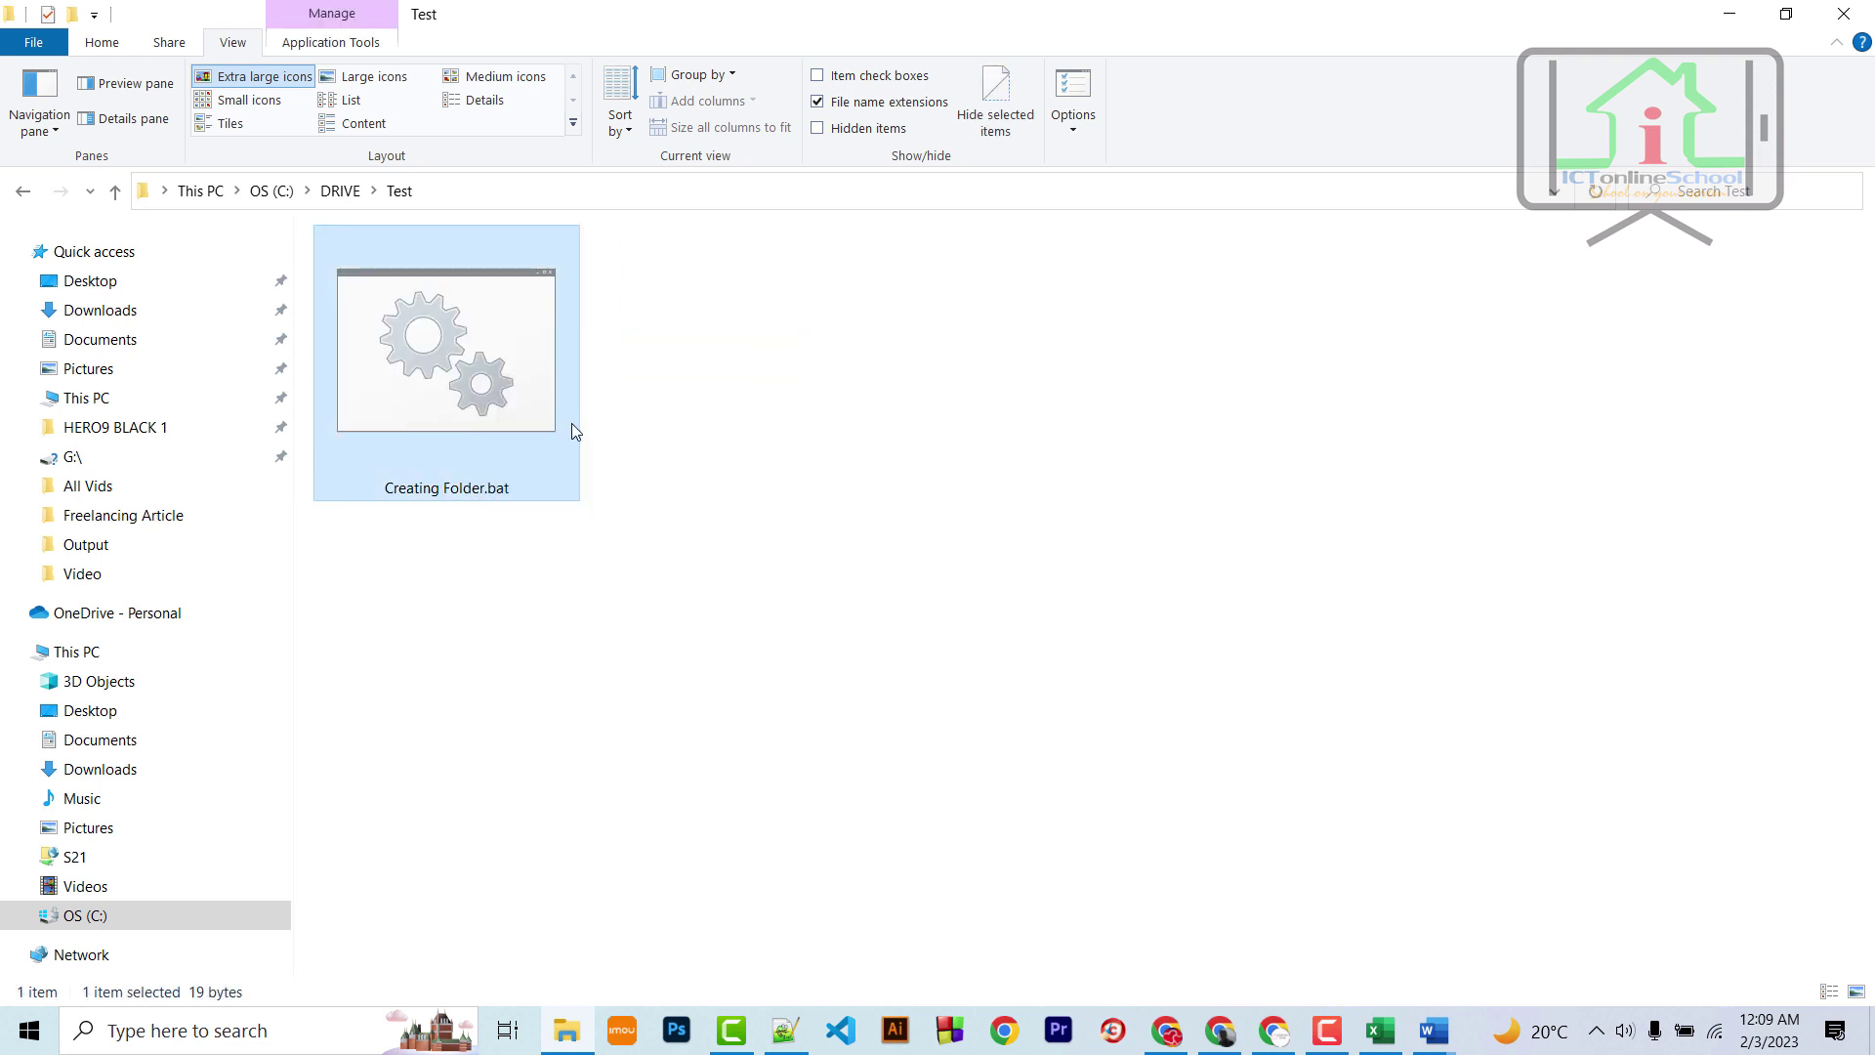
{"action": "right_click", "coordinate": [501, 391]}
{"action": "left_click", "coordinate": [596, 433]}
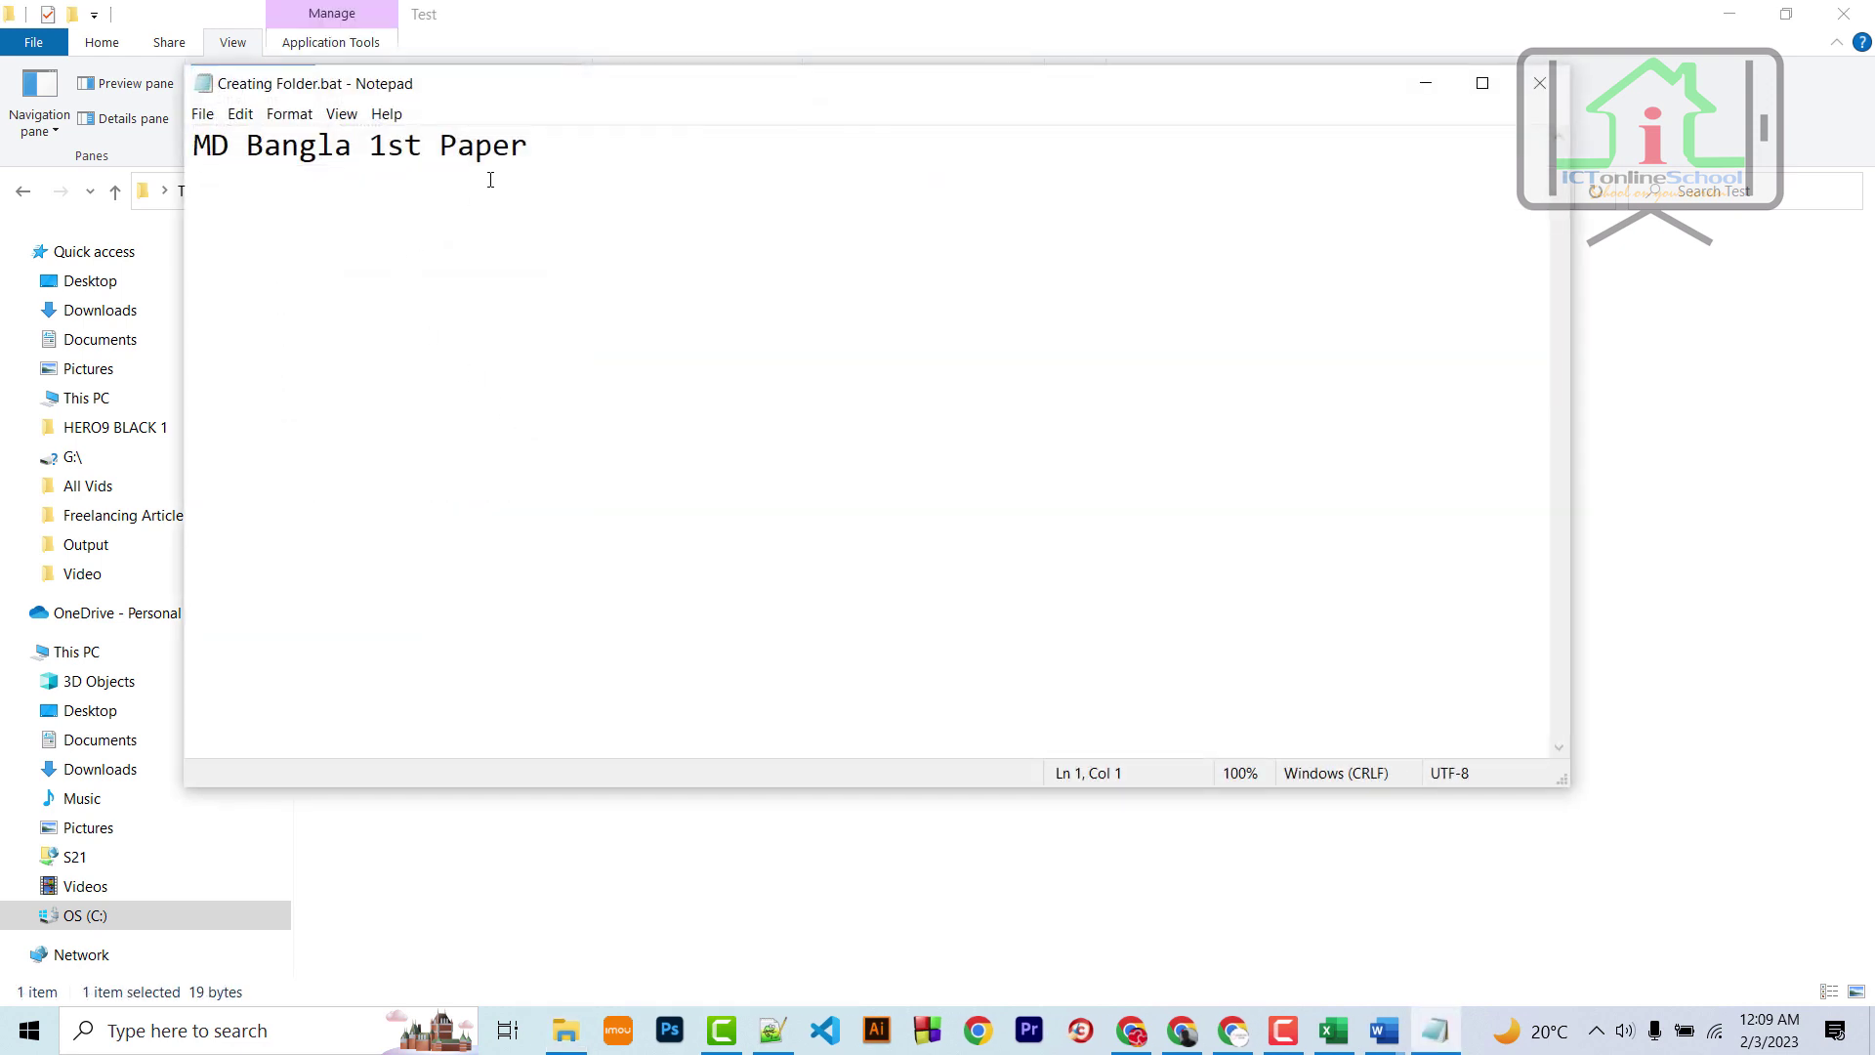
Wrap 'Bangla 1st Paper' in quotes, save the batch file, and close Notepad
{"action": "key", "text": "Right"}
{"action": "key", "text": "Right"}
{"action": "key", "text": "Right"}
{"action": "type", "text": "\""}
{"action": "left_click", "coordinate": [543, 146]}
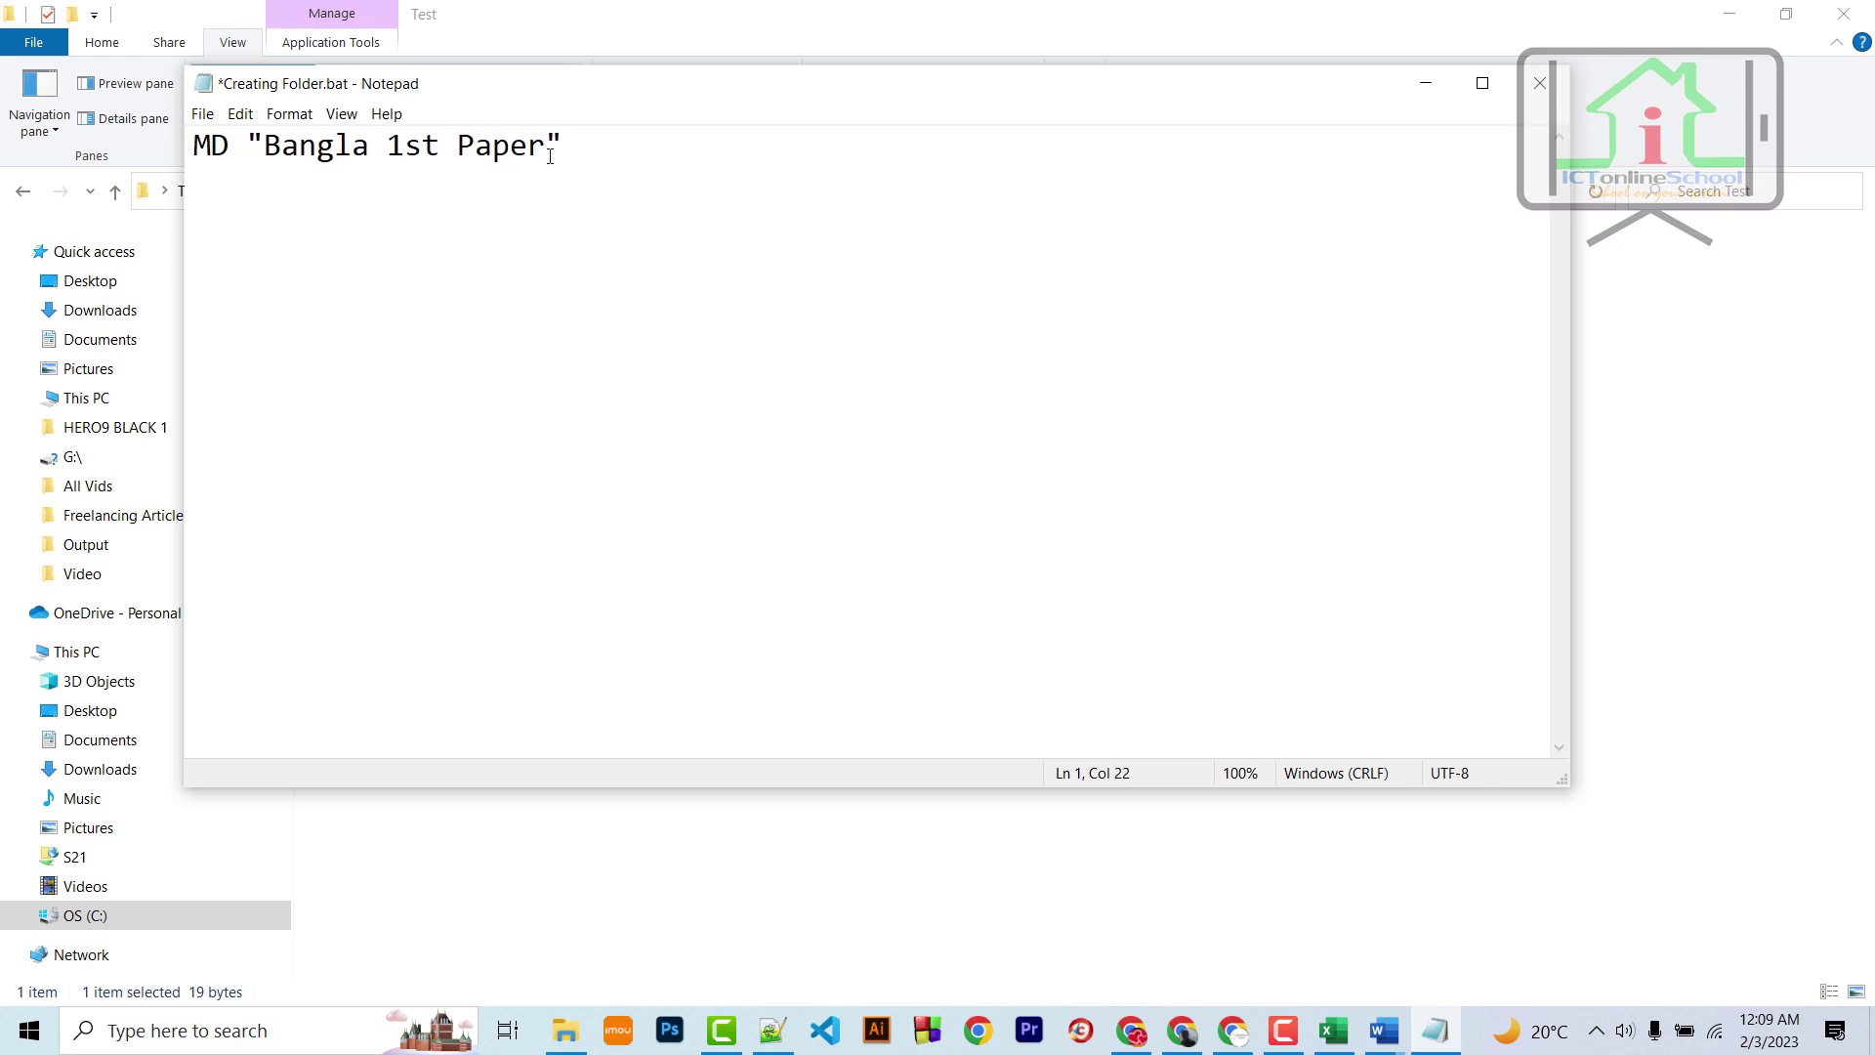
{"action": "left_click", "coordinate": [203, 113]}
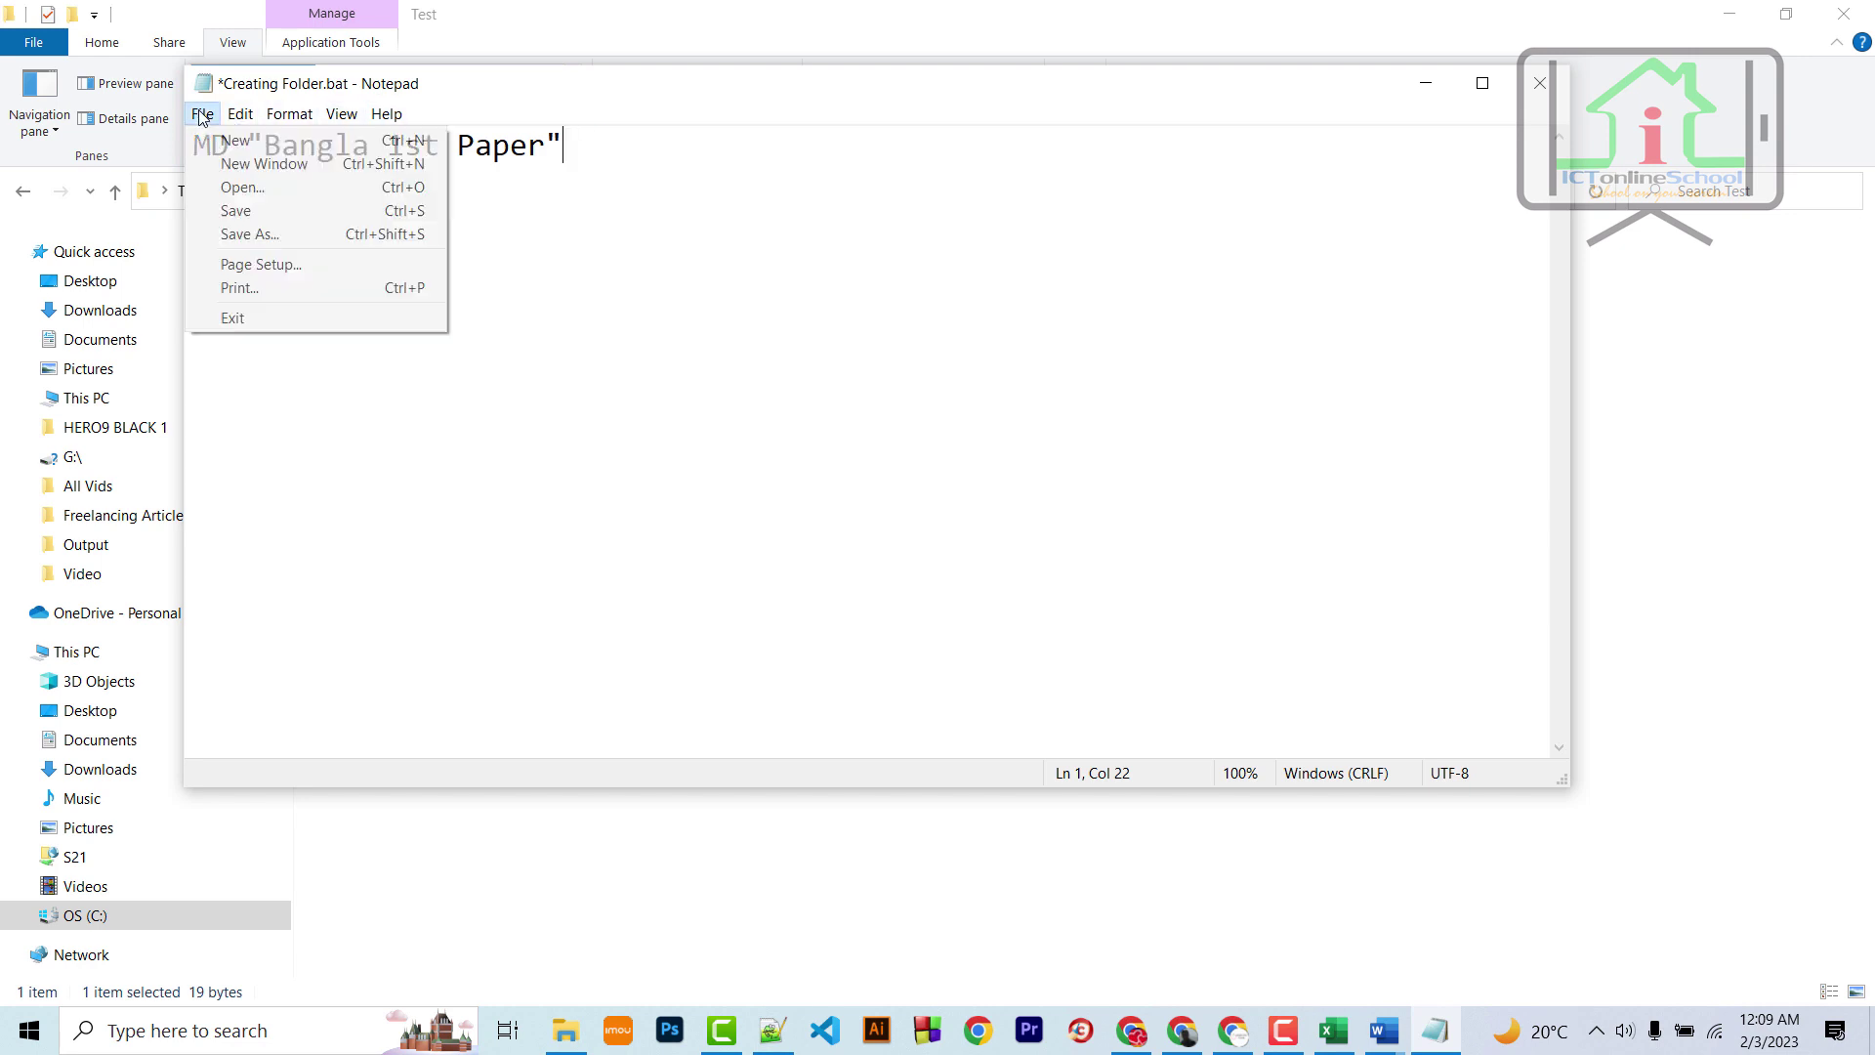
{"action": "left_click", "coordinate": [253, 208]}
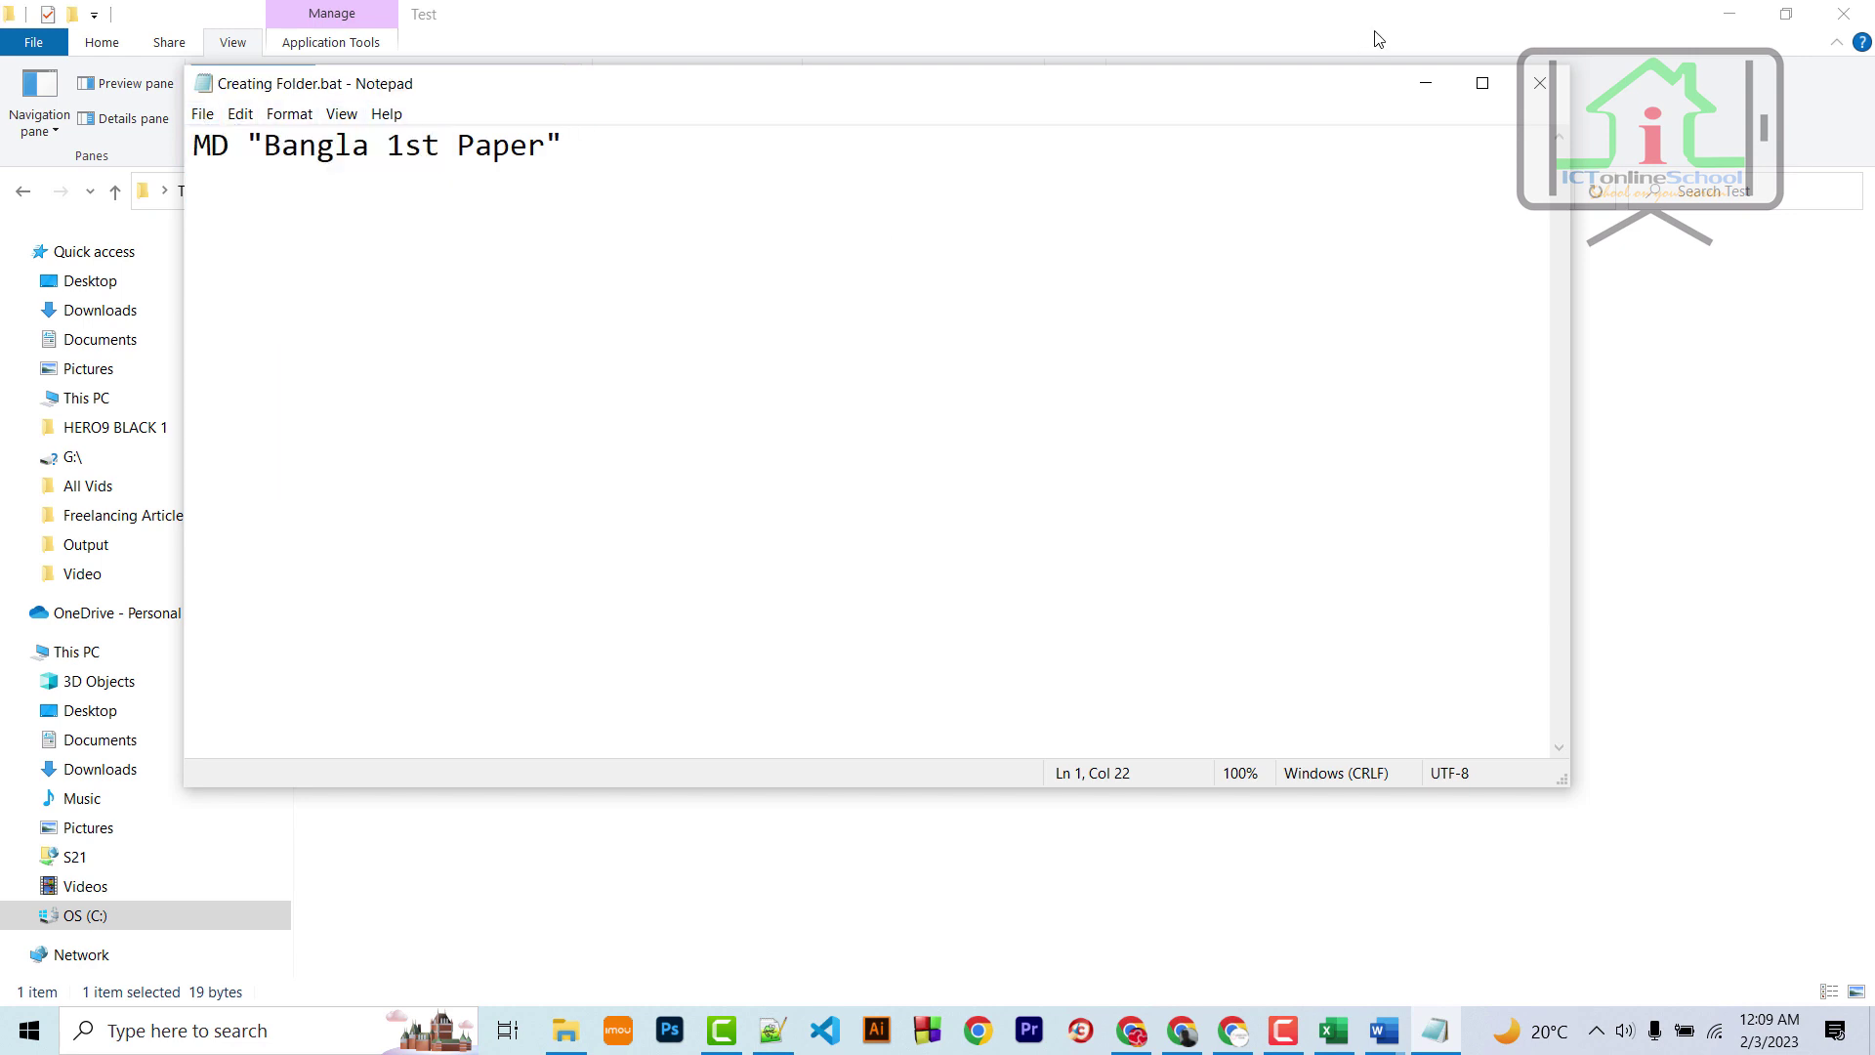
{"action": "left_click", "coordinate": [1540, 83]}
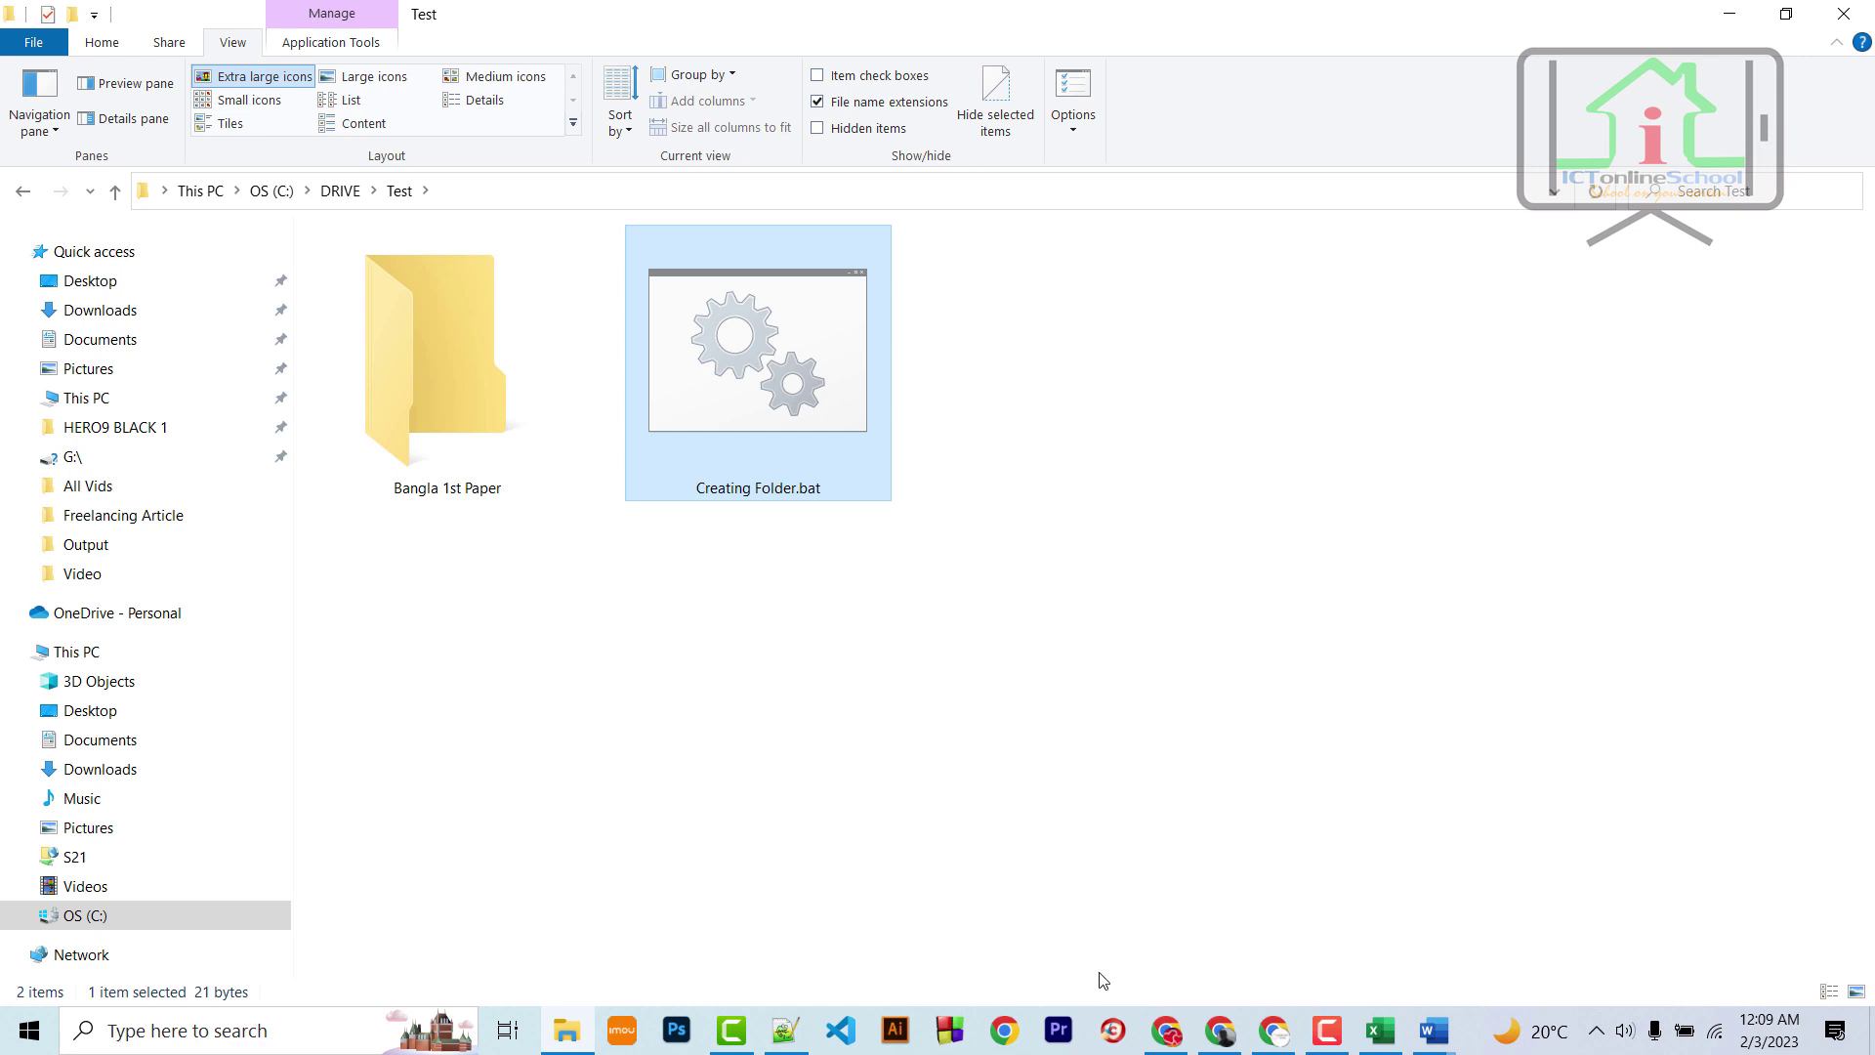
Check the new Bangla 1st Paper folder, reopen Creating Folder.bat for editing, and bring up the Excel sheet
{"action": "left_click", "coordinate": [795, 1033]}
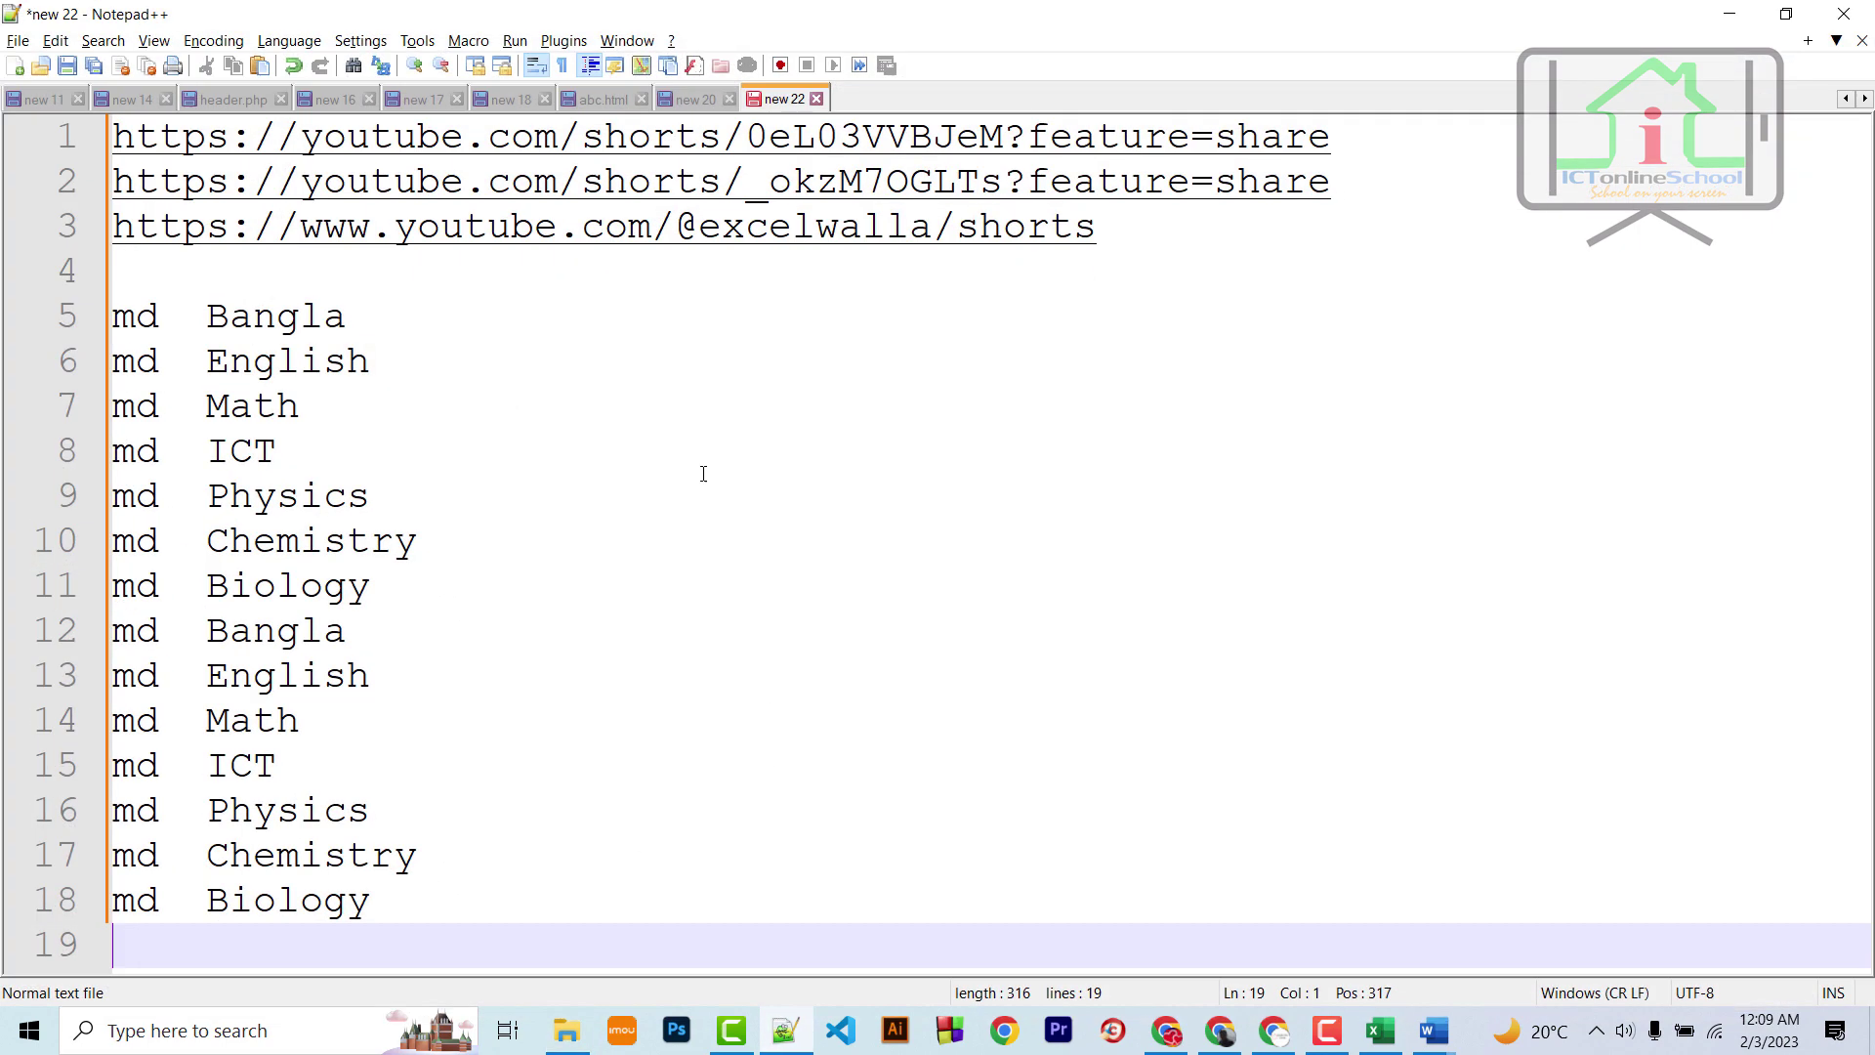
{"action": "left_click", "coordinate": [785, 1031]}
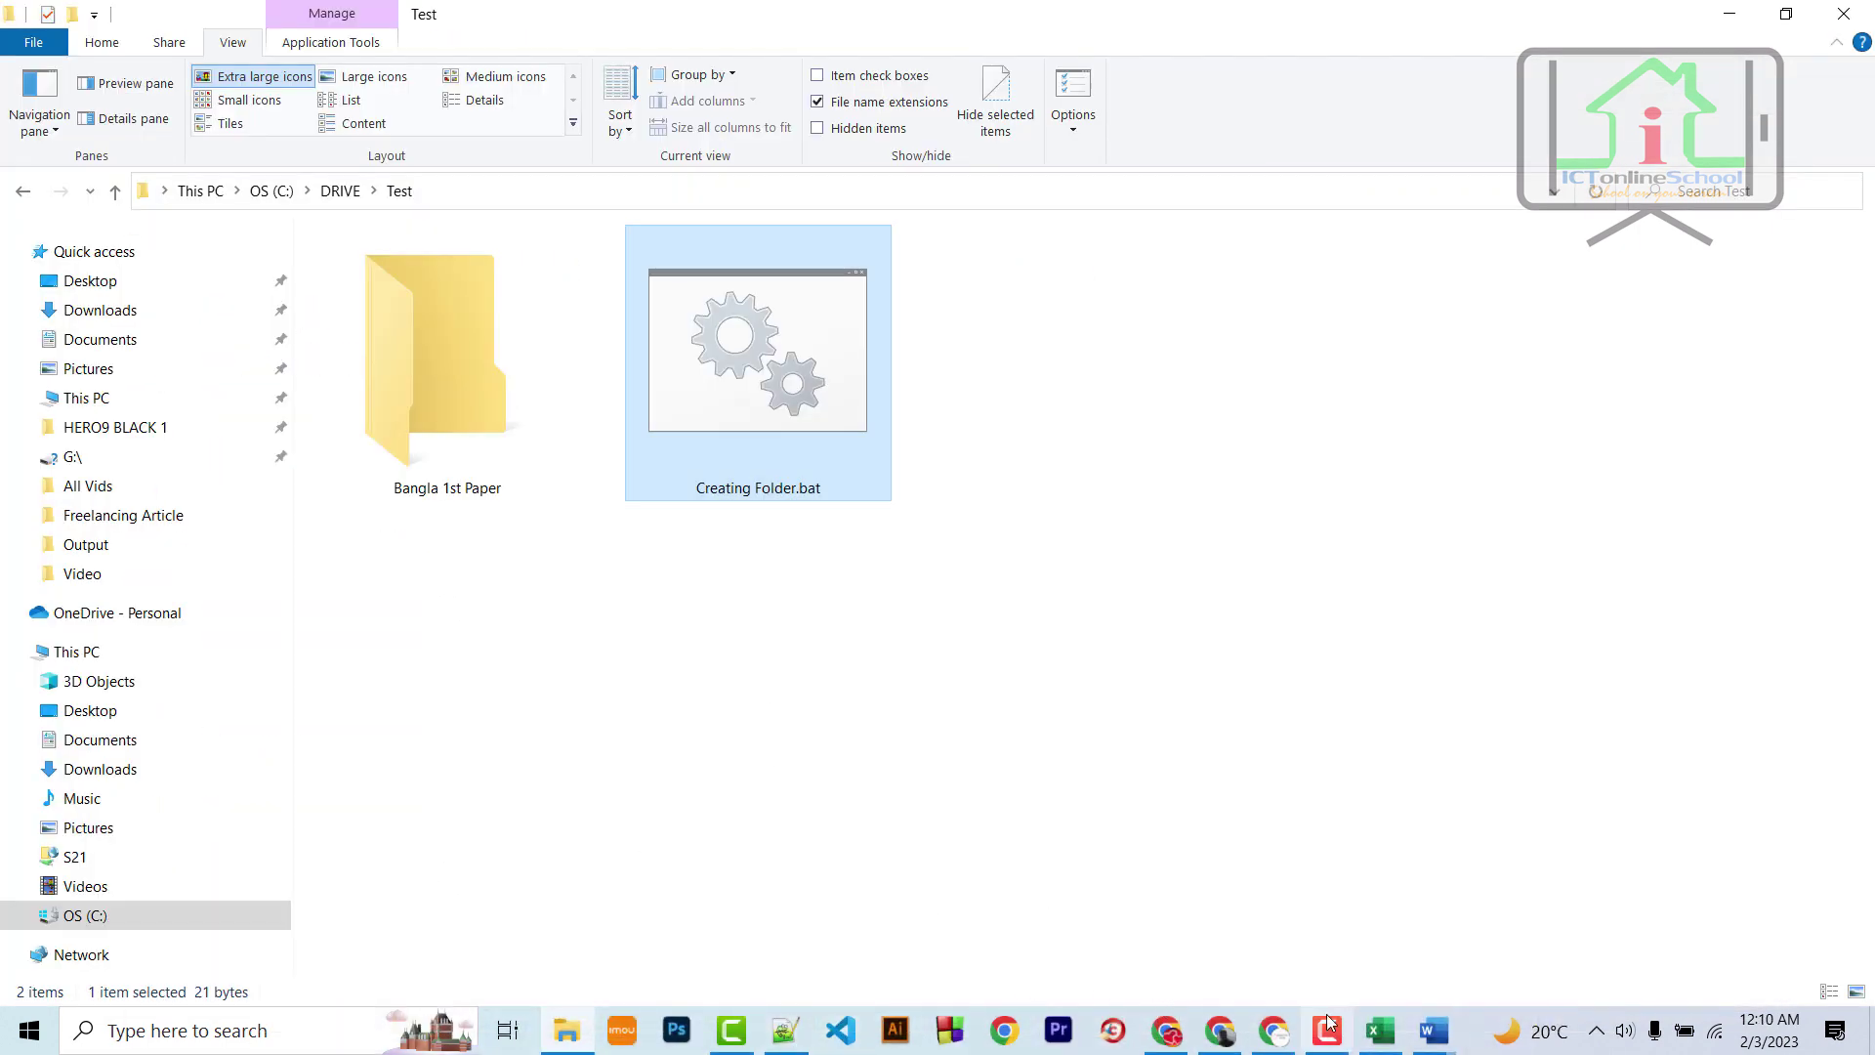
{"action": "right_click", "coordinate": [663, 388]}
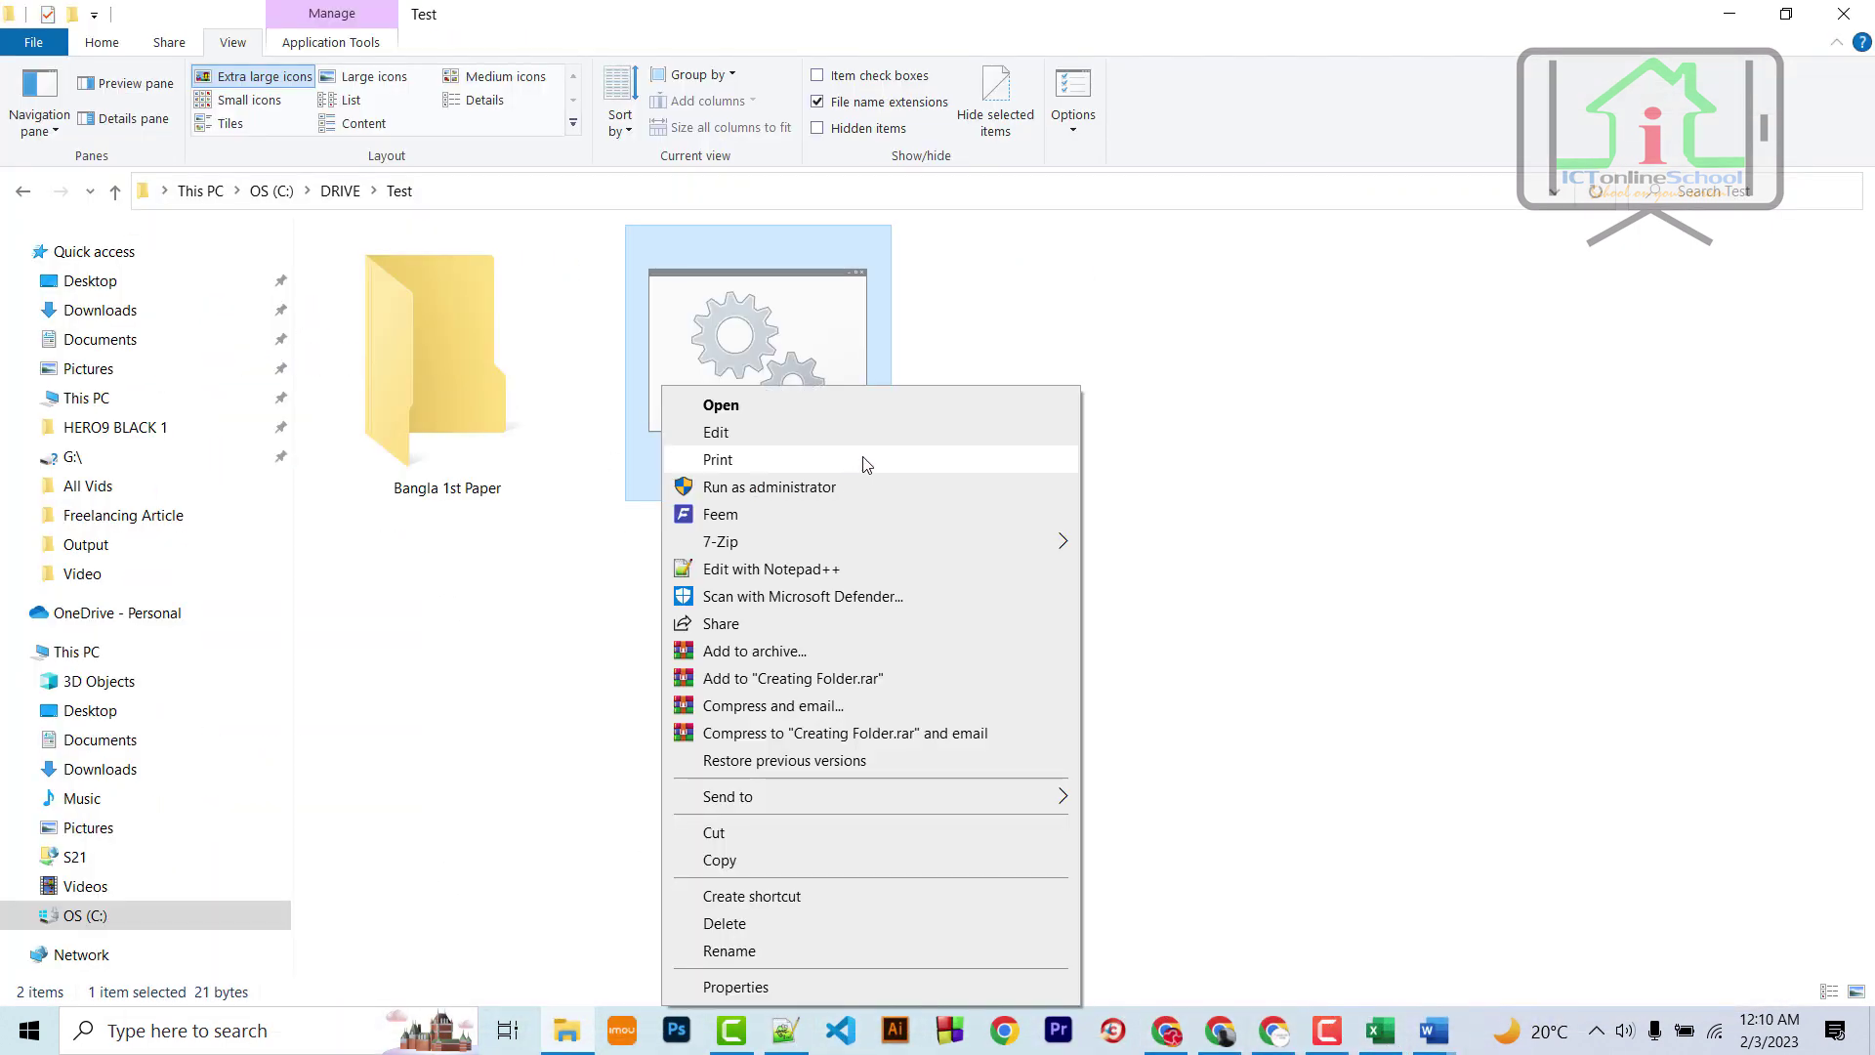
{"action": "left_click", "coordinate": [866, 433]}
{"action": "left_click", "coordinate": [468, 248]}
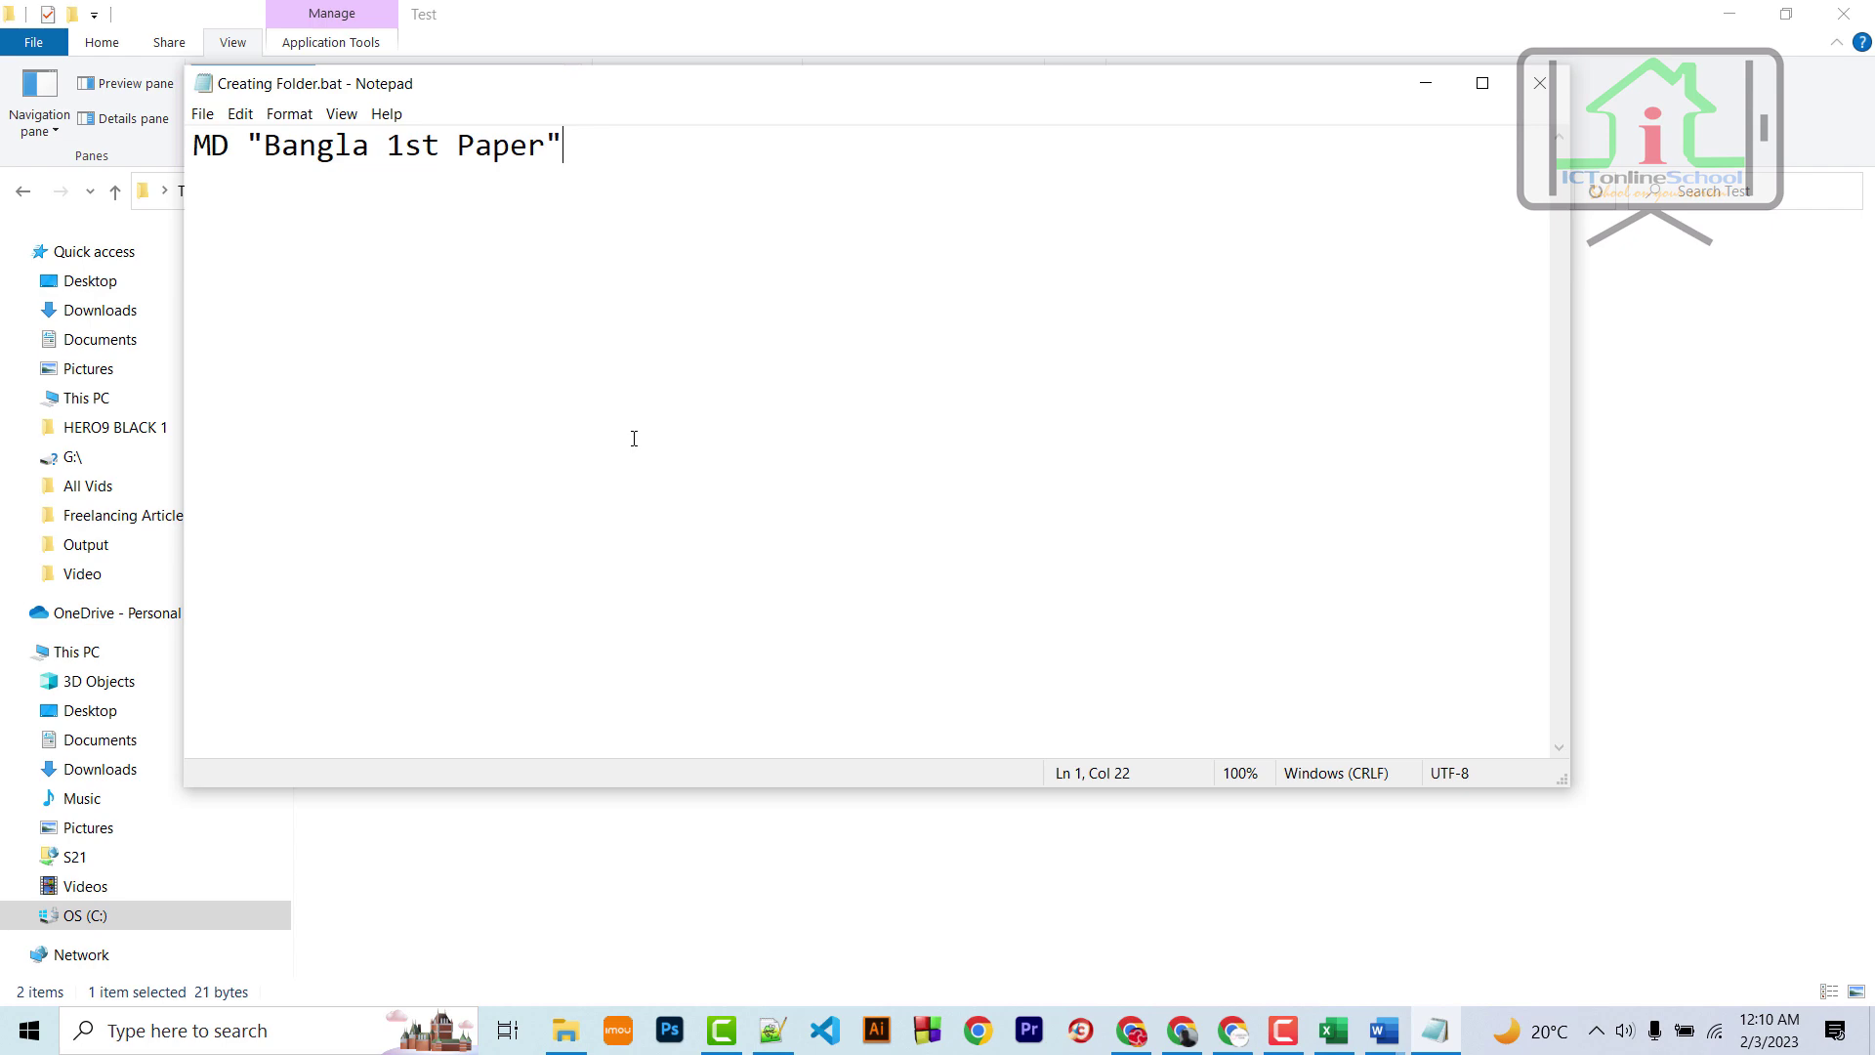
{"action": "left_click", "coordinate": [1333, 1031]}
Clear the old md entries from column B beside the subject list
{"action": "left_click", "coordinate": [664, 620]}
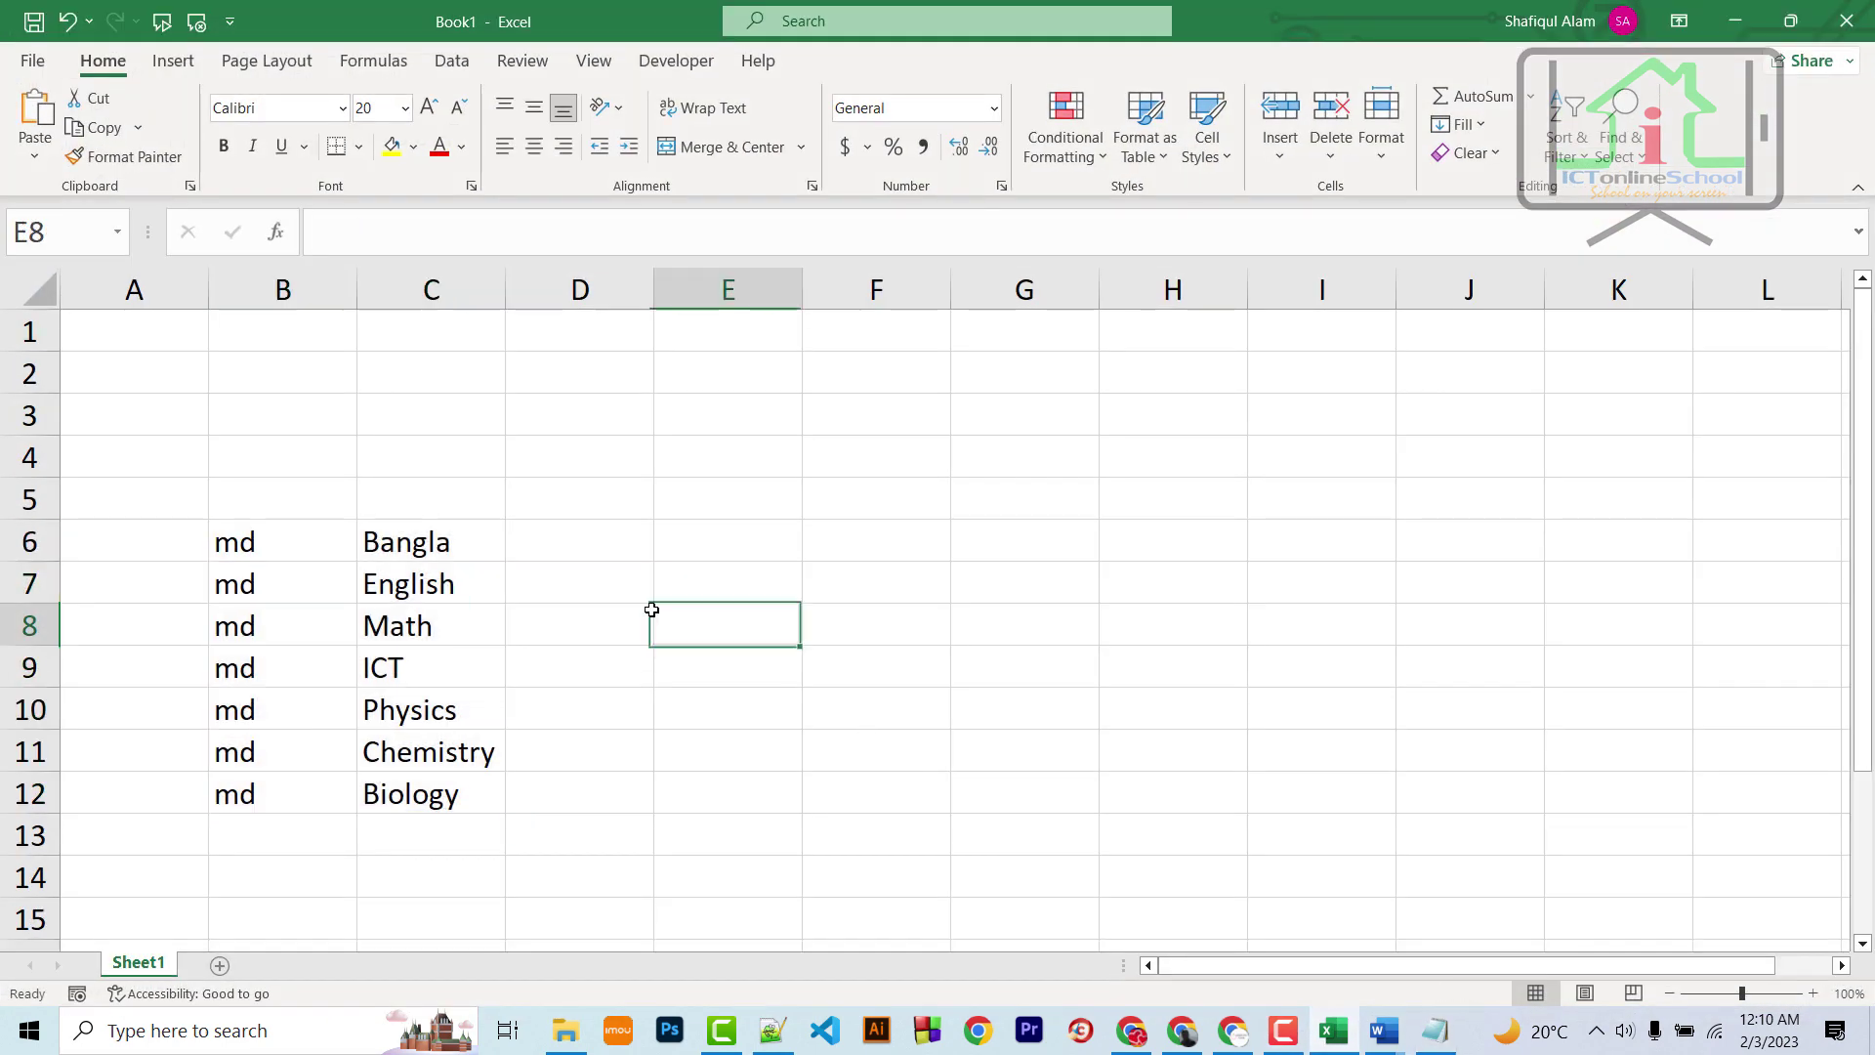
{"action": "left_click_drag", "start_coordinate": [273, 544], "coordinate": [303, 820]}
{"action": "key", "text": "Delete"}
{"action": "left_click", "coordinate": [811, 583]}
{"action": "left_click_drag", "start_coordinate": [414, 537], "coordinate": [473, 781]}
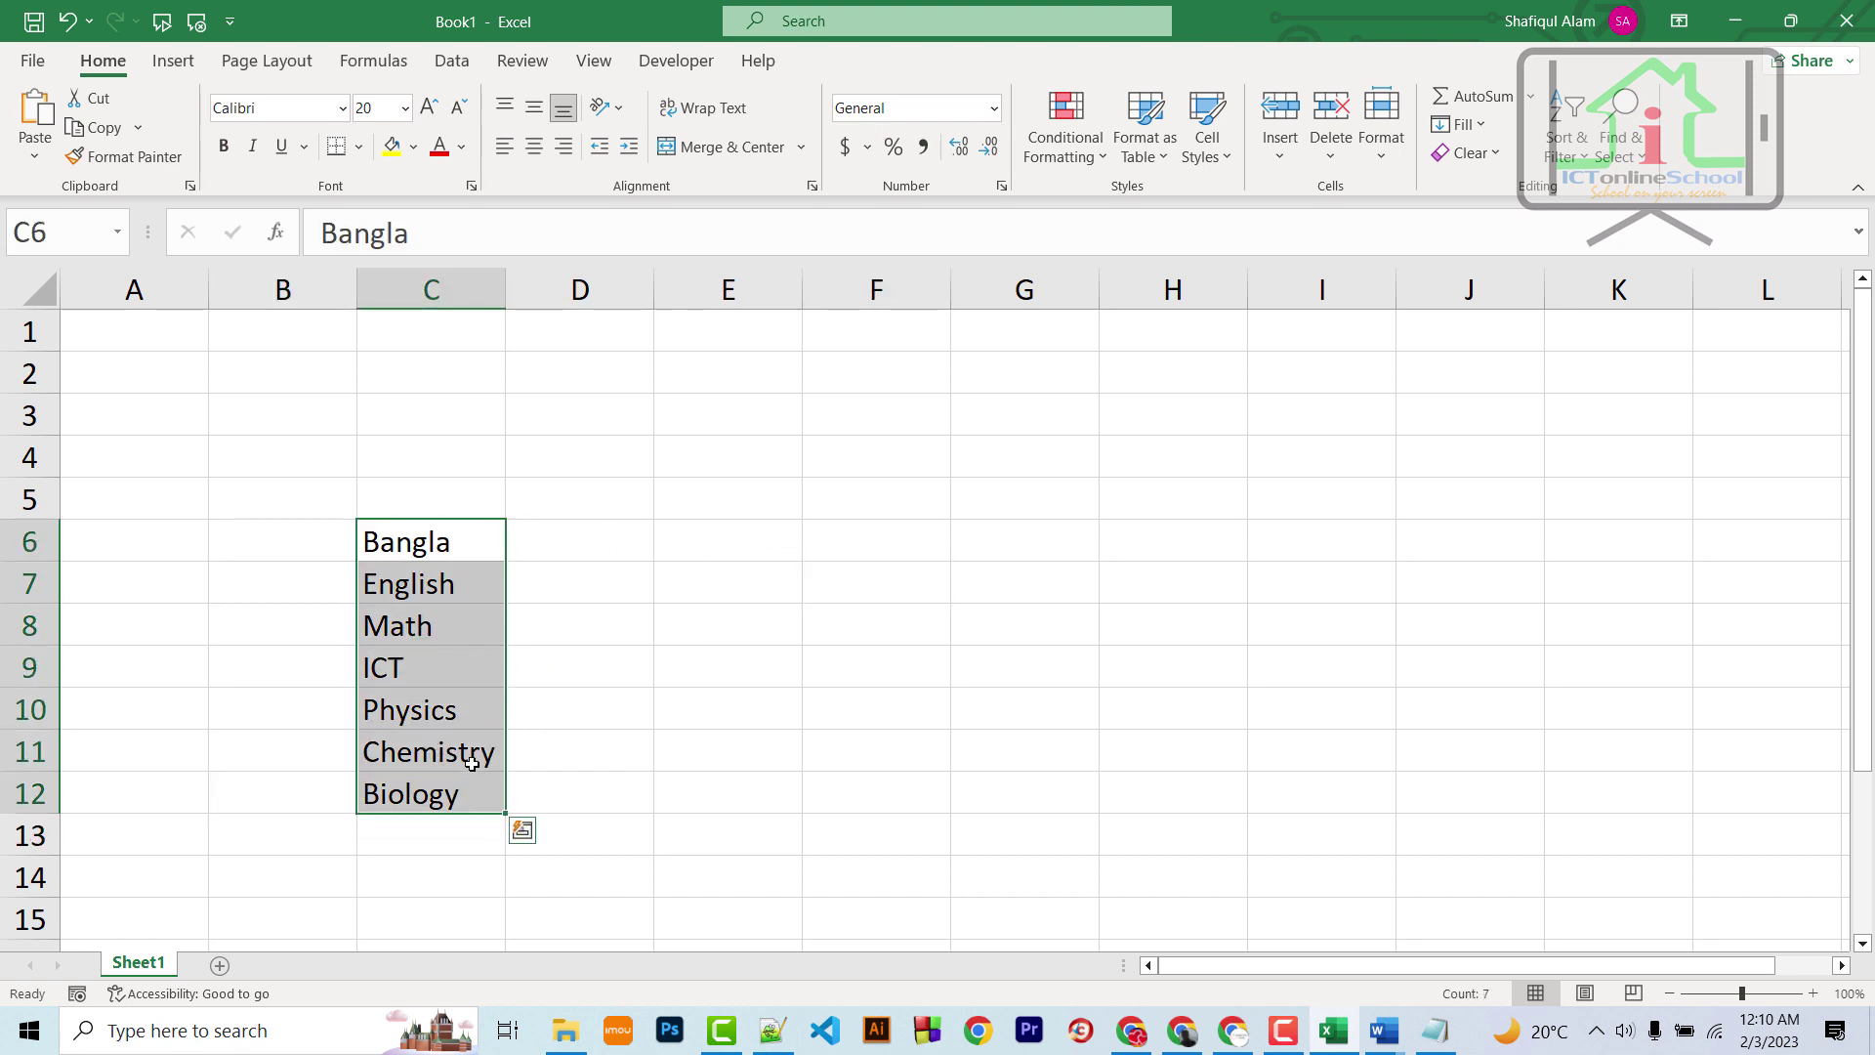
Enter MD in B6, fill it down to B12, and copy the B6:C12 block
{"action": "left_click", "coordinate": [322, 550]}
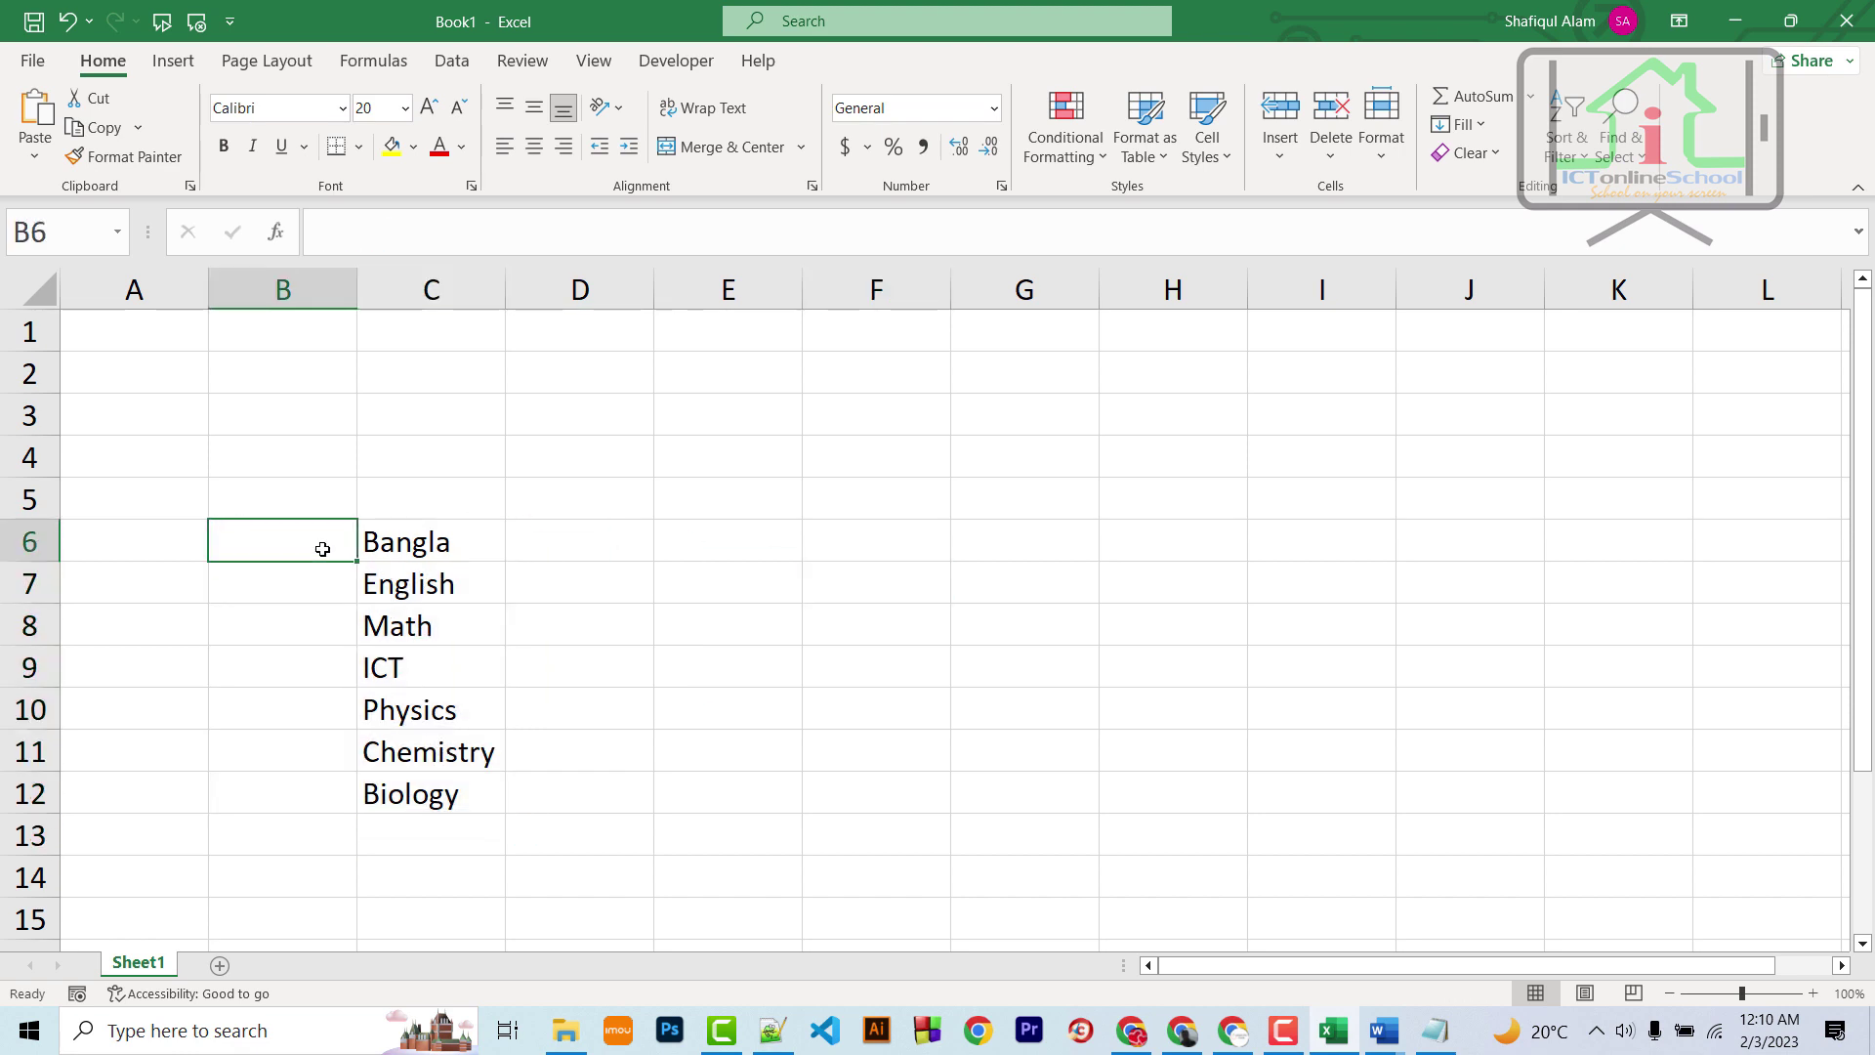
{"action": "type", "text": "md"}
{"action": "key", "text": "BackSpace"}
{"action": "key", "text": "BackSpace"}
{"action": "type", "text": "MD"}
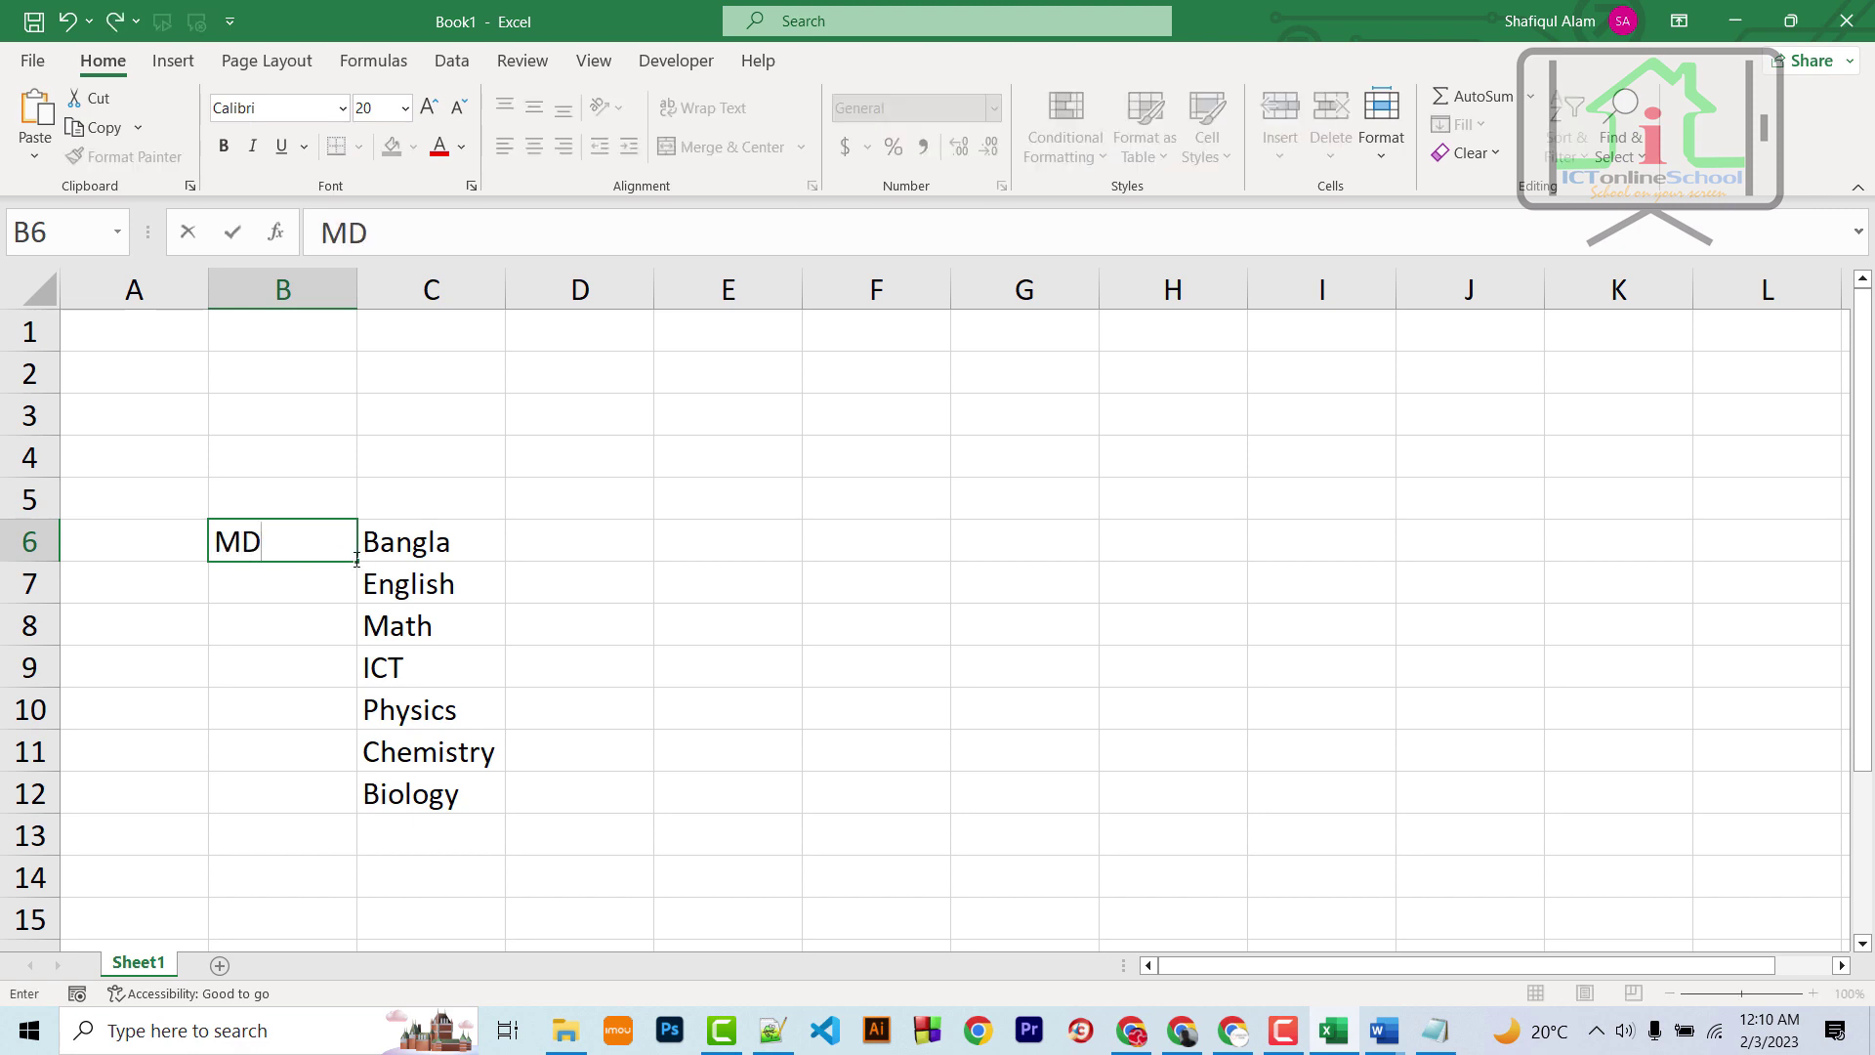
{"action": "left_click_drag", "start_coordinate": [360, 564], "coordinate": [337, 811]}
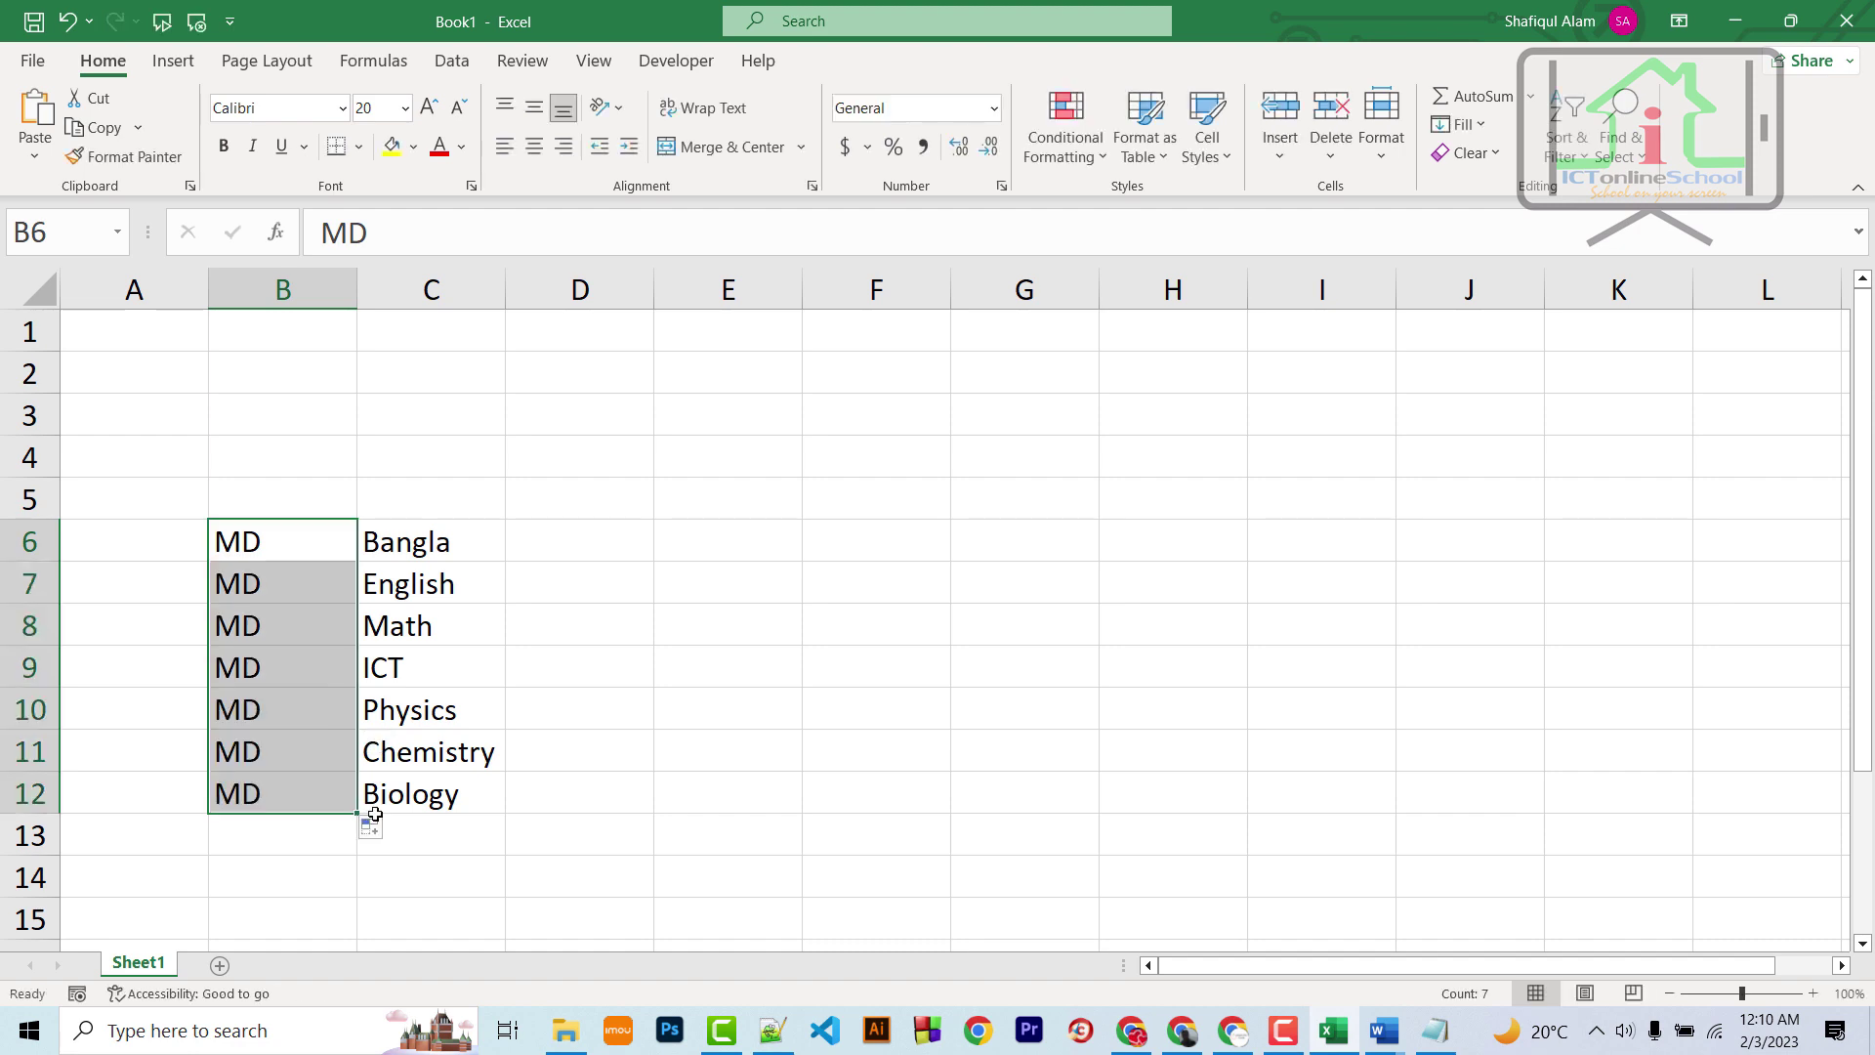
{"action": "left_click_drag", "start_coordinate": [484, 807], "coordinate": [262, 549]}
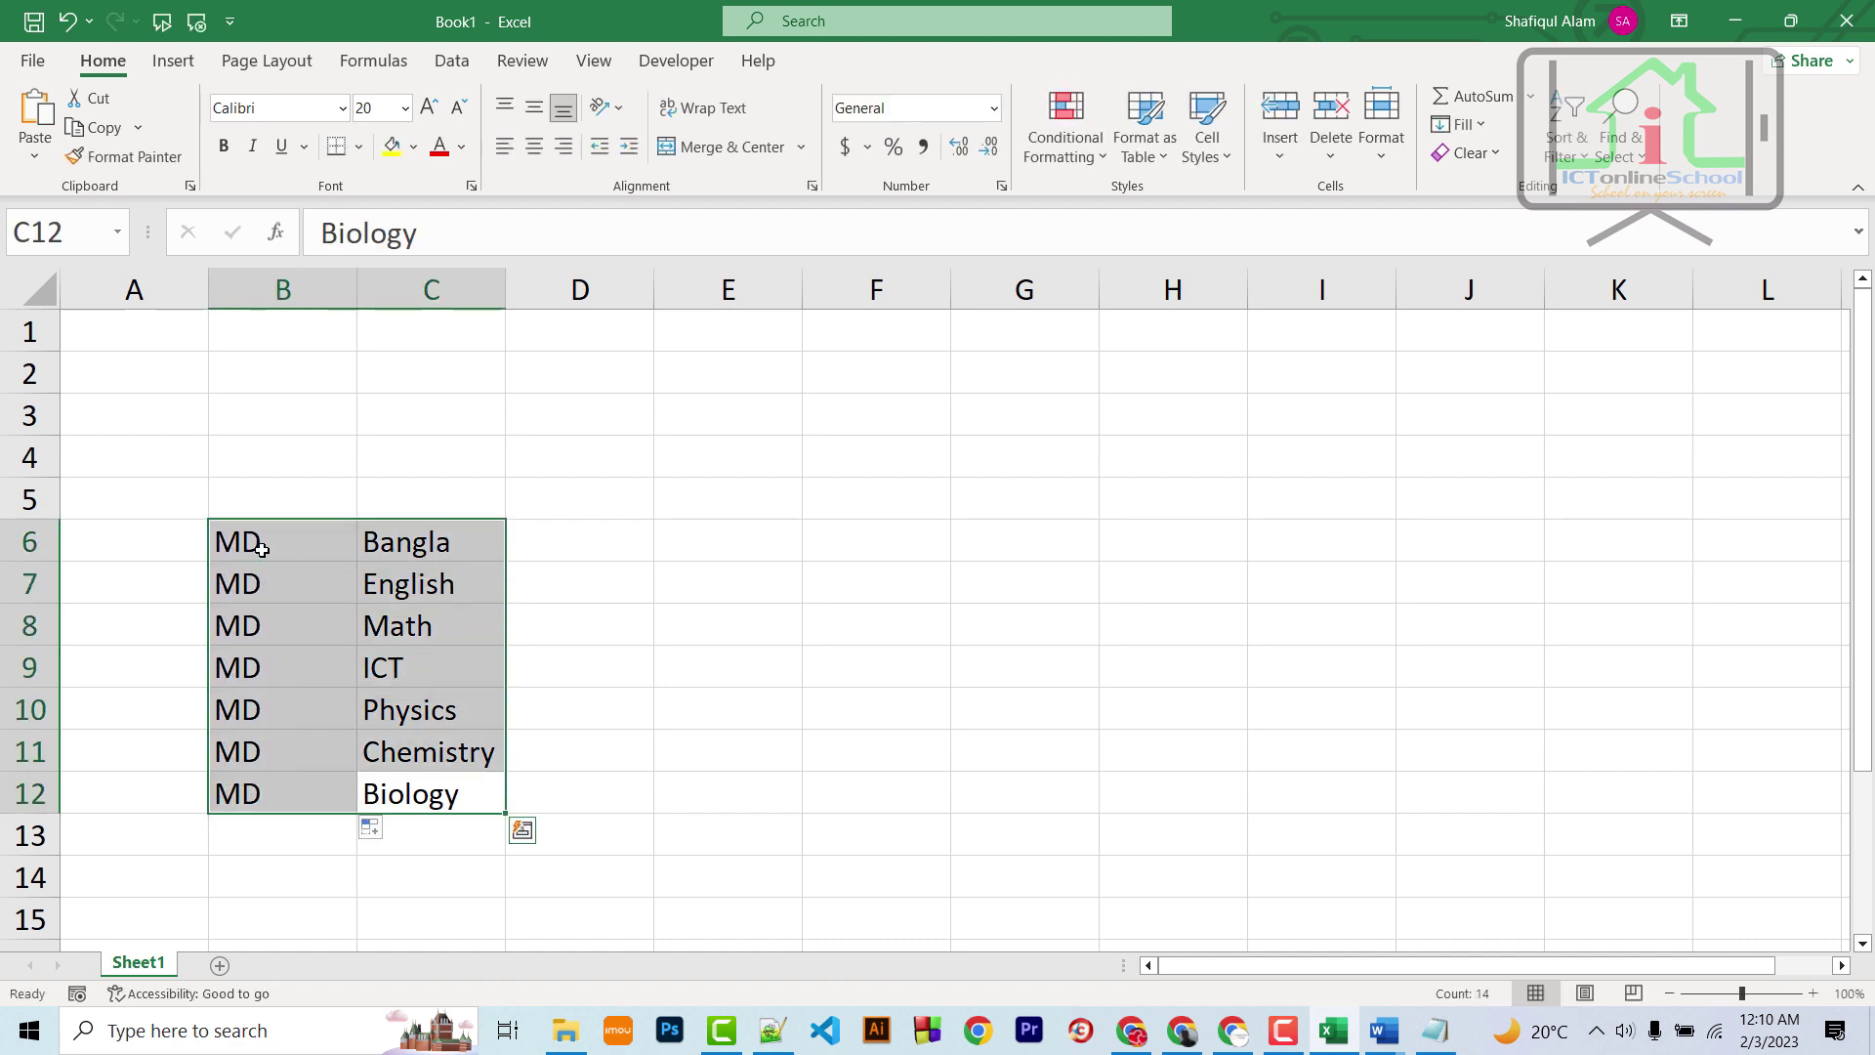
{"action": "key", "text": "ctrl+c"}
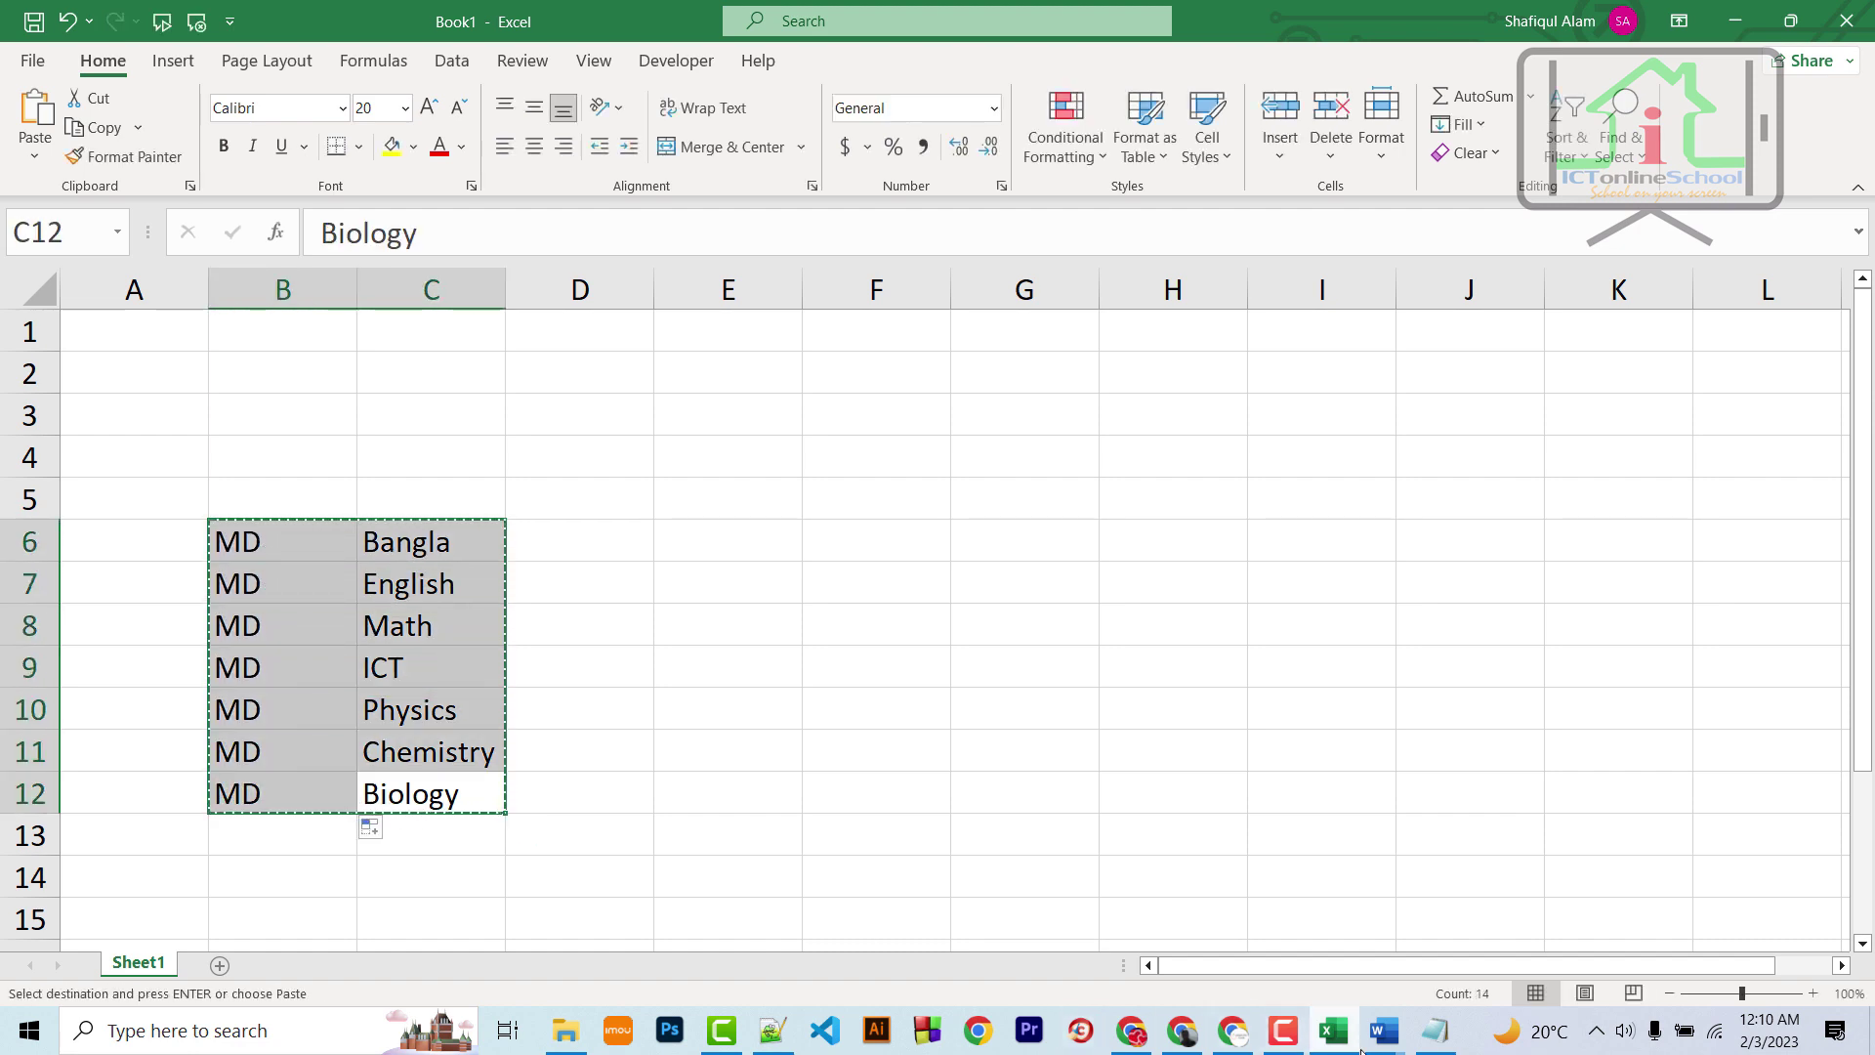
{"action": "left_click", "coordinate": [1435, 1031]}
Replace the old MD line with the seven pasted MD lines and save Creating Folder.bat
{"action": "left_click_drag", "start_coordinate": [590, 155], "coordinate": [103, 161]}
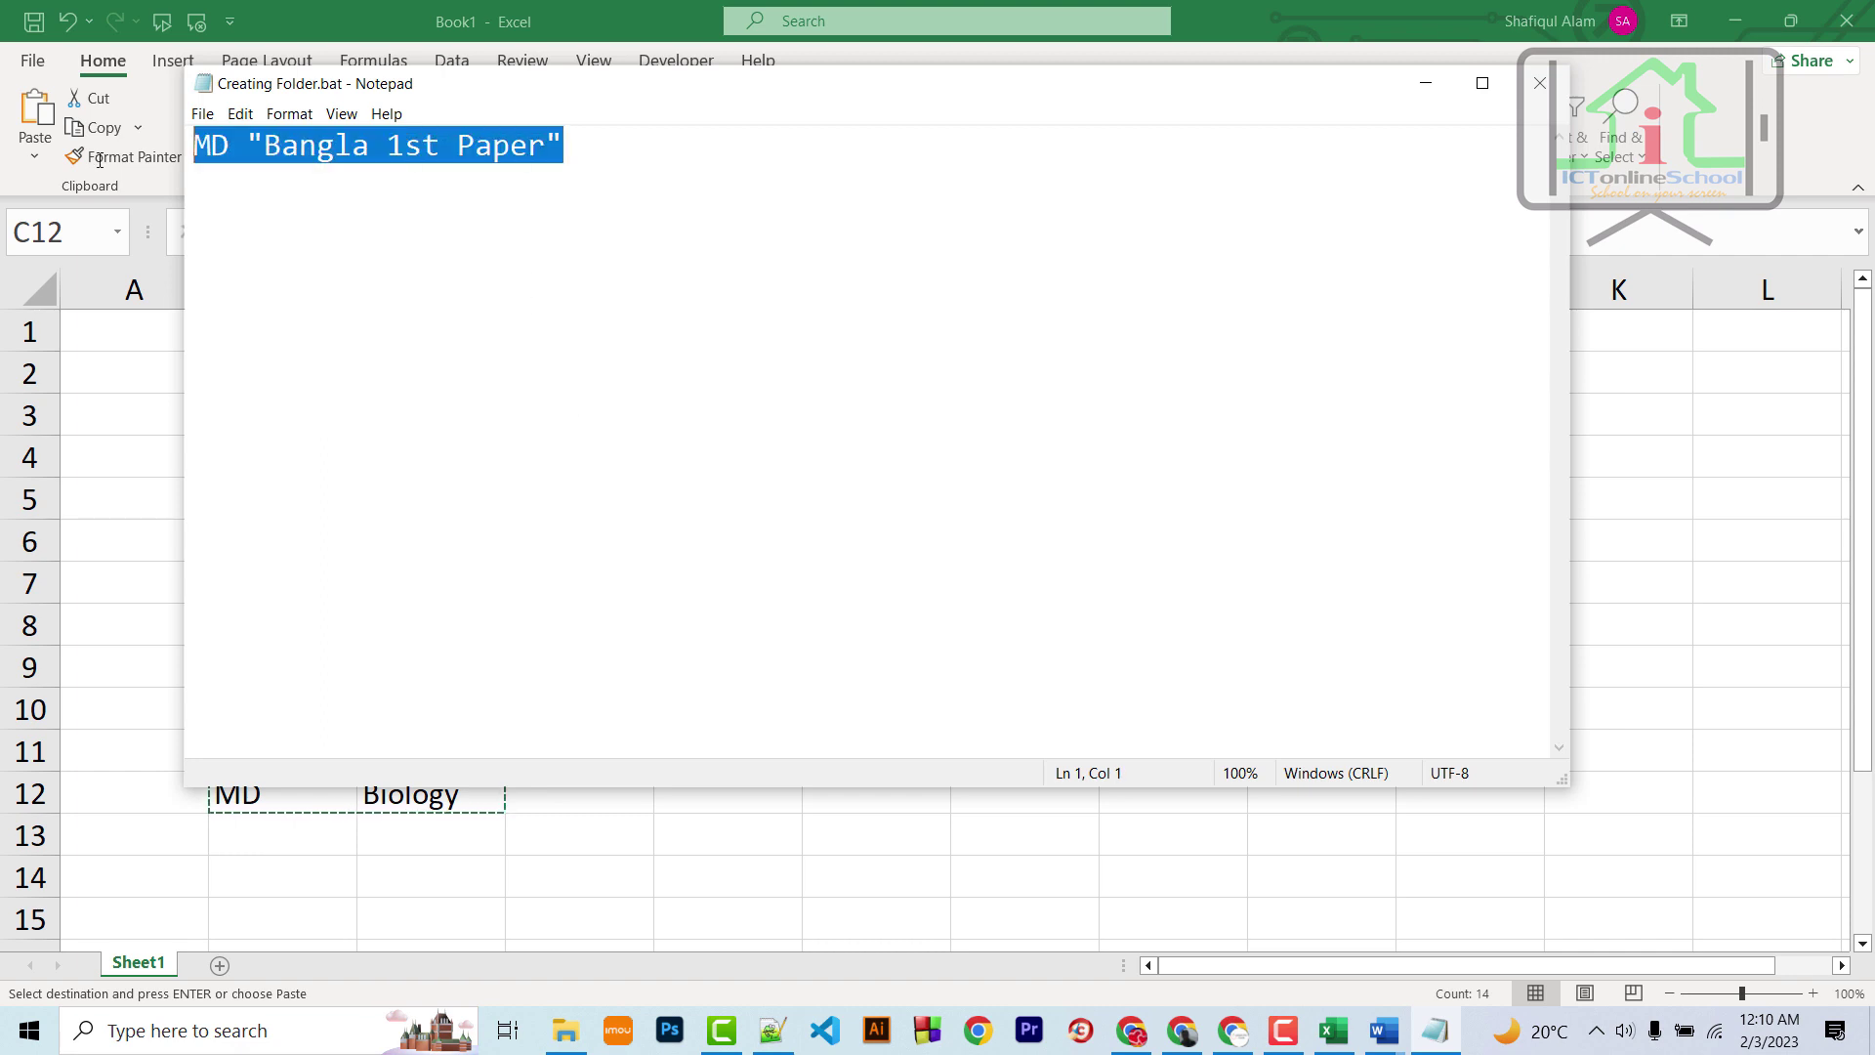
{"action": "key", "text": "ctrl+v"}
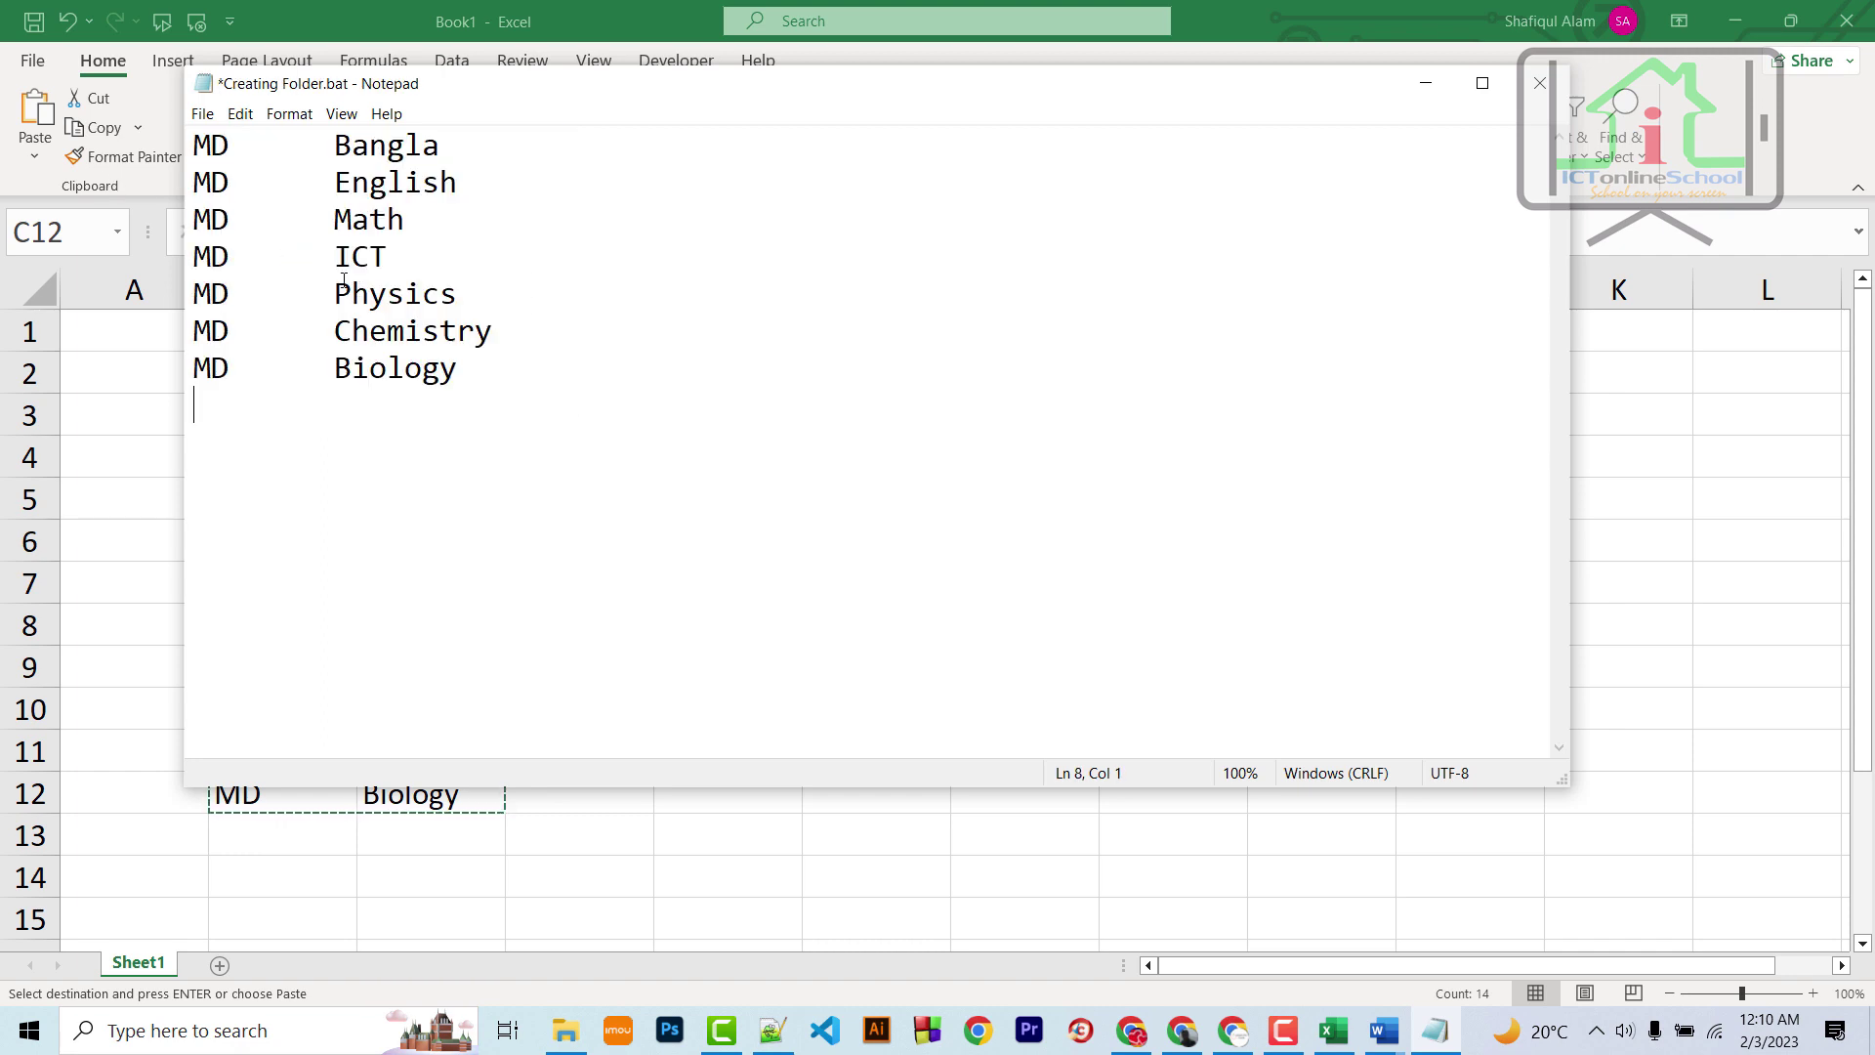
{"action": "left_click", "coordinate": [203, 114]}
{"action": "left_click", "coordinate": [228, 212]}
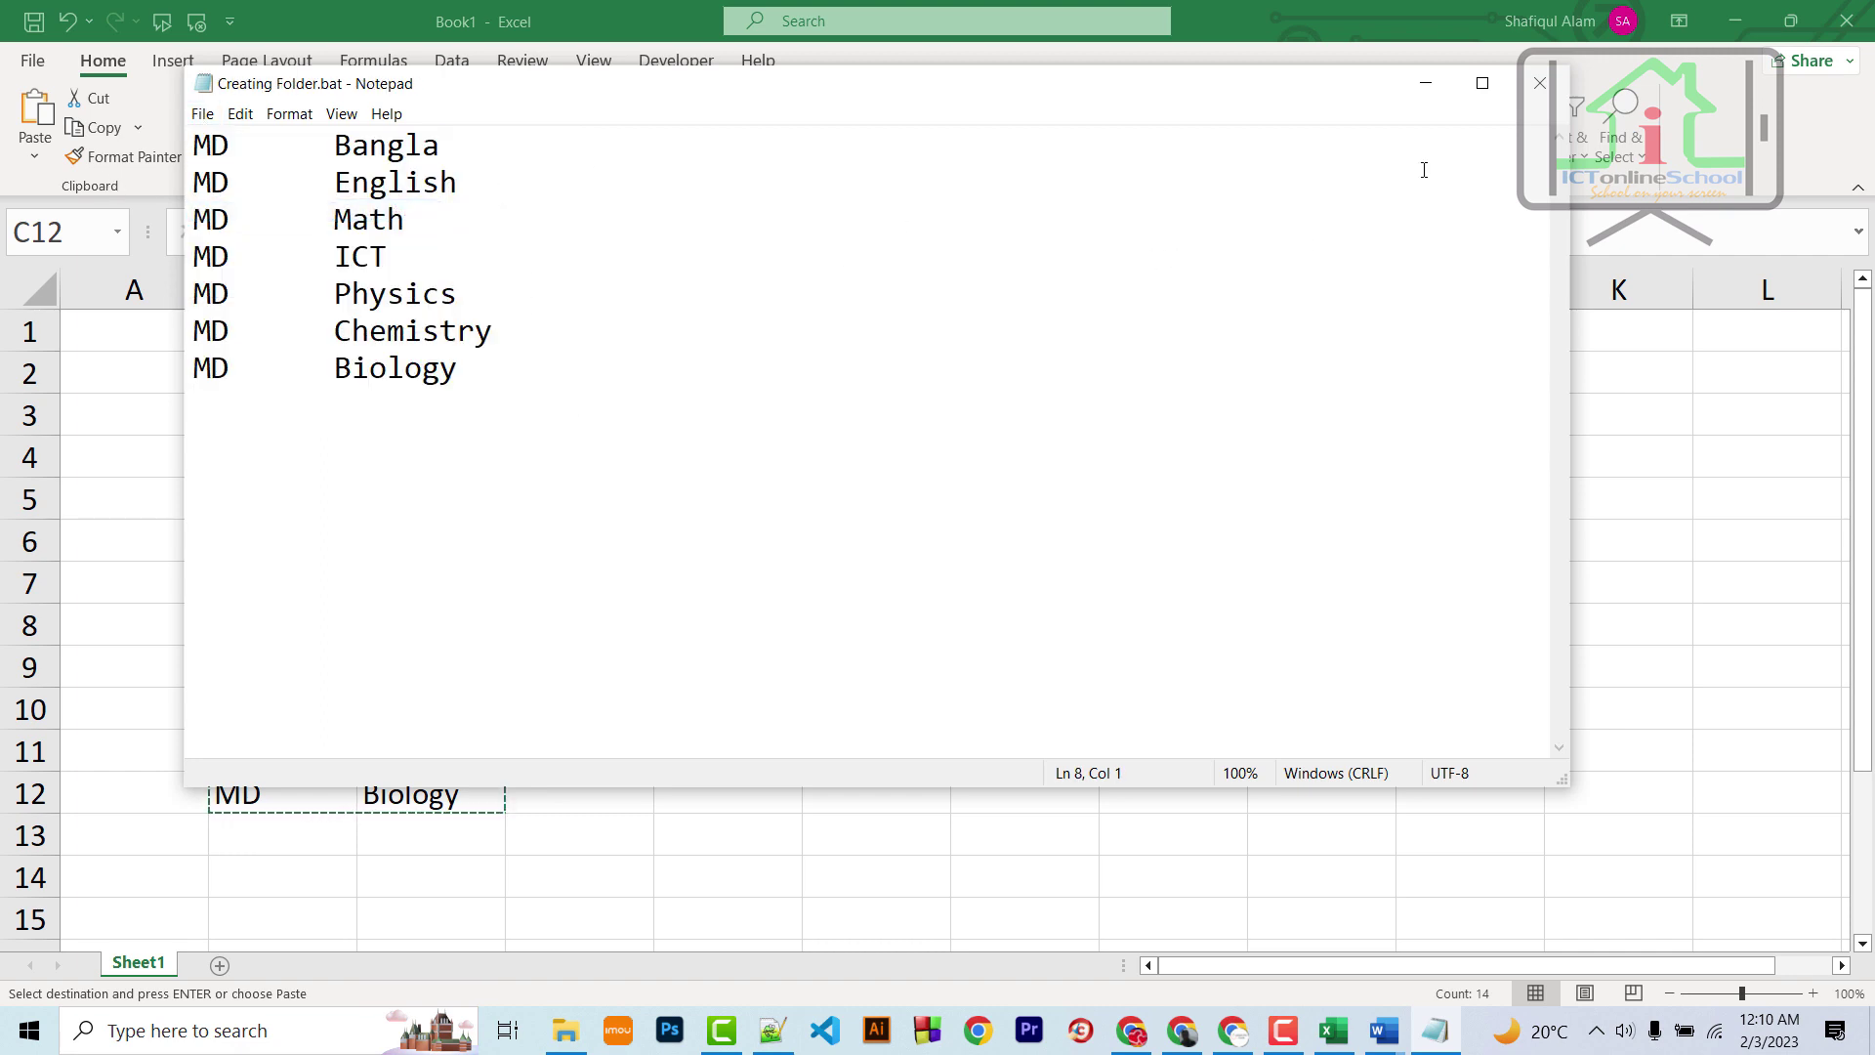
{"action": "left_click", "coordinate": [1540, 83]}
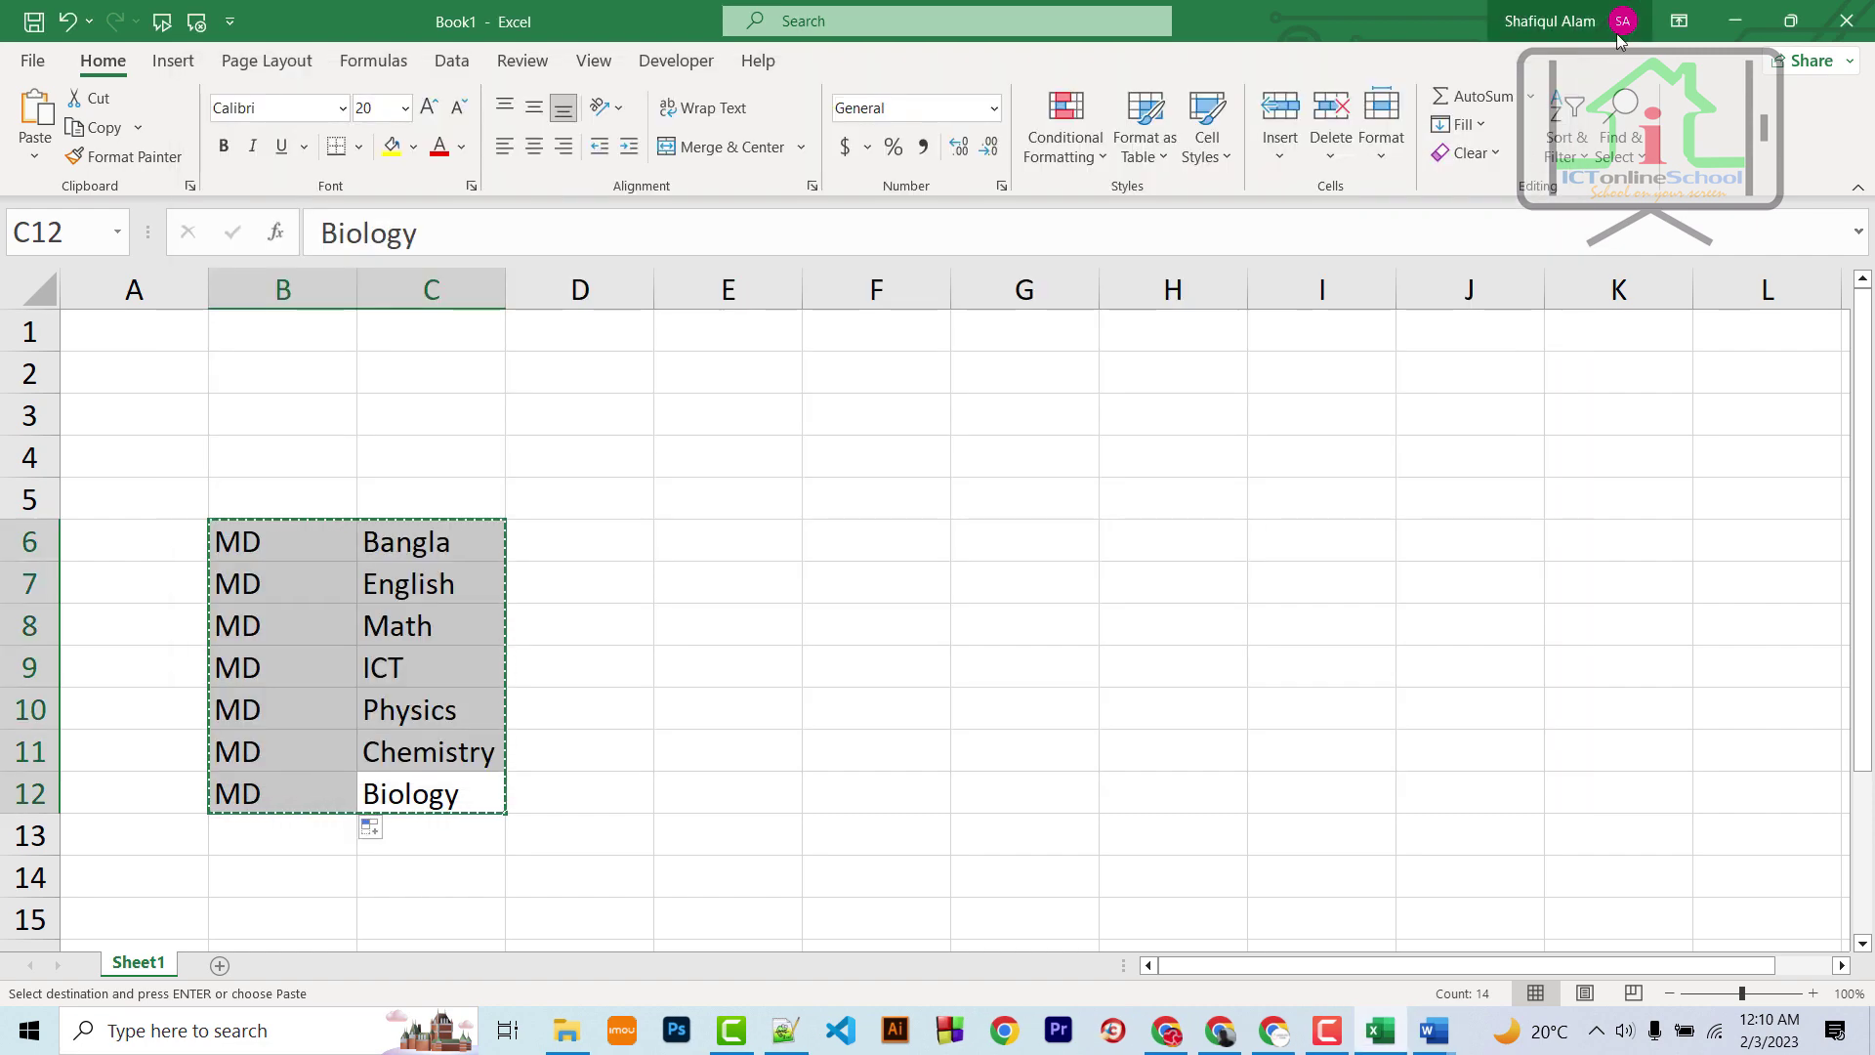
Delete the Bangla 1st Paper folder from Test, then run Creating Folder.bat
{"action": "left_click", "coordinate": [1736, 21]}
{"action": "left_click", "coordinate": [557, 489]}
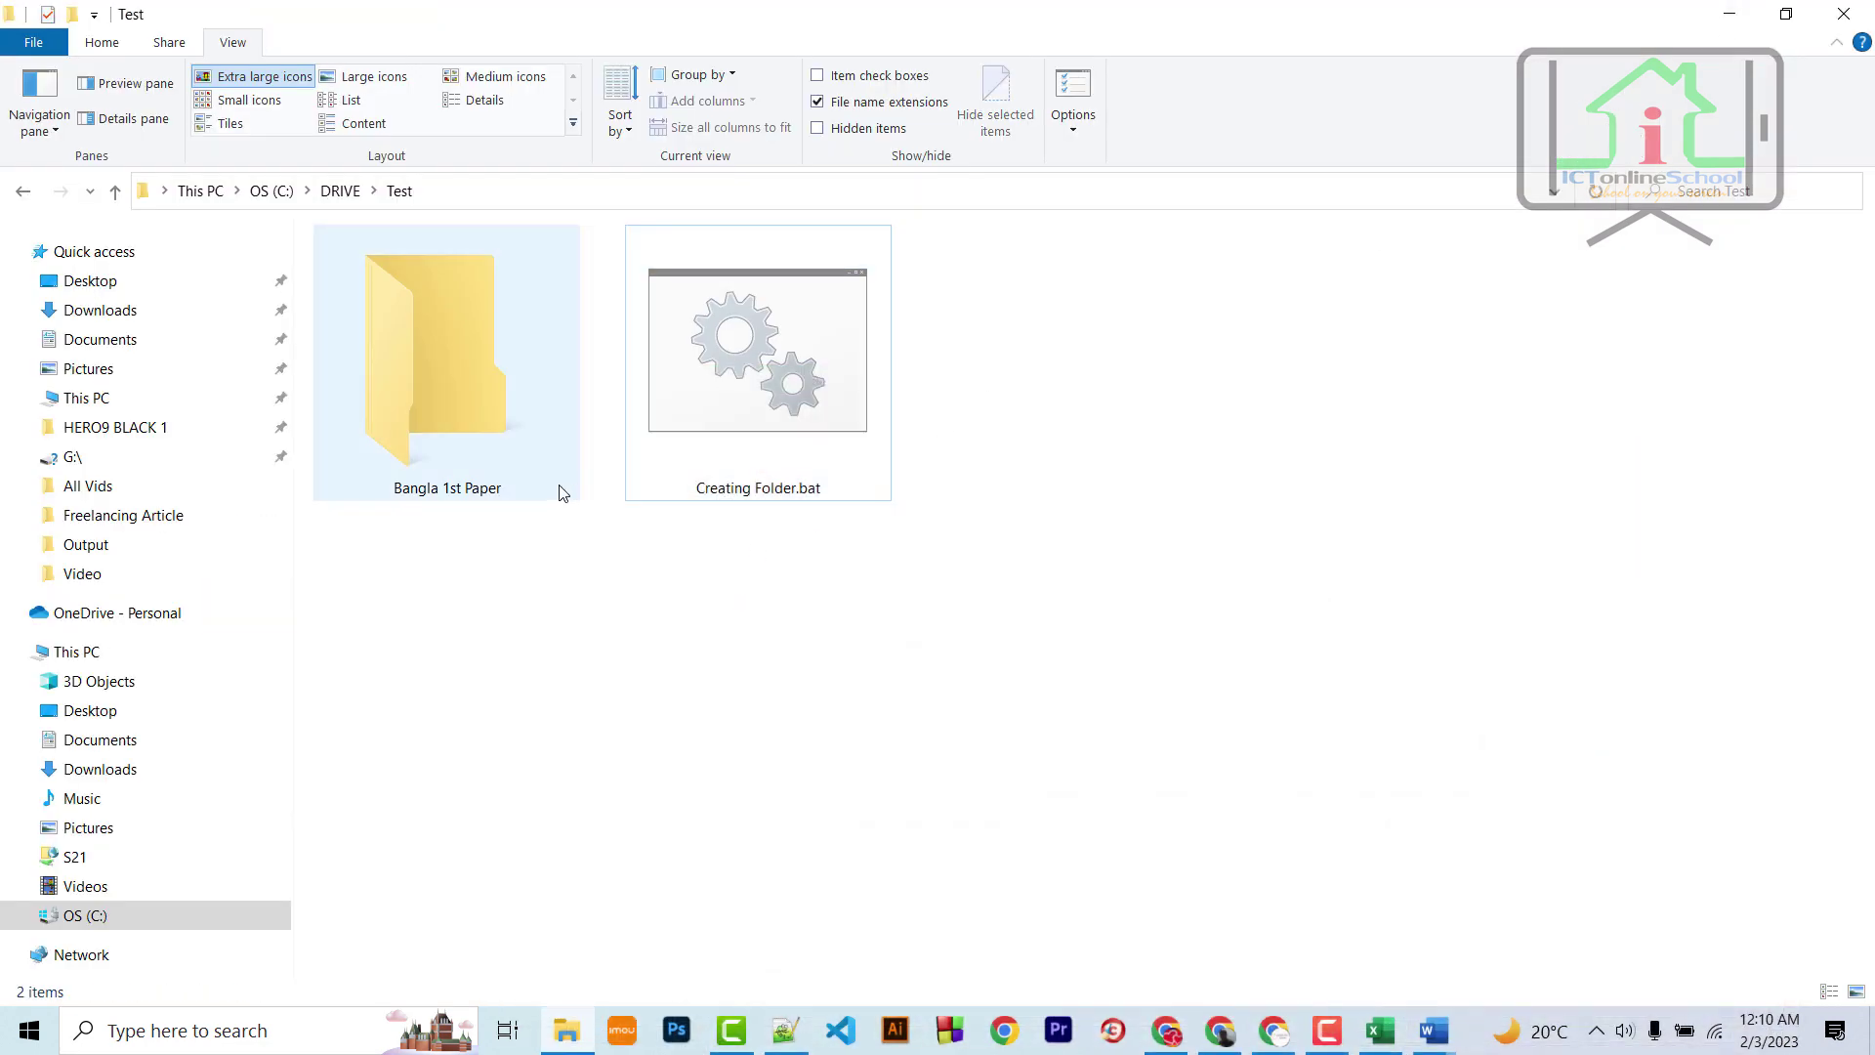
{"action": "key", "text": "Delete"}
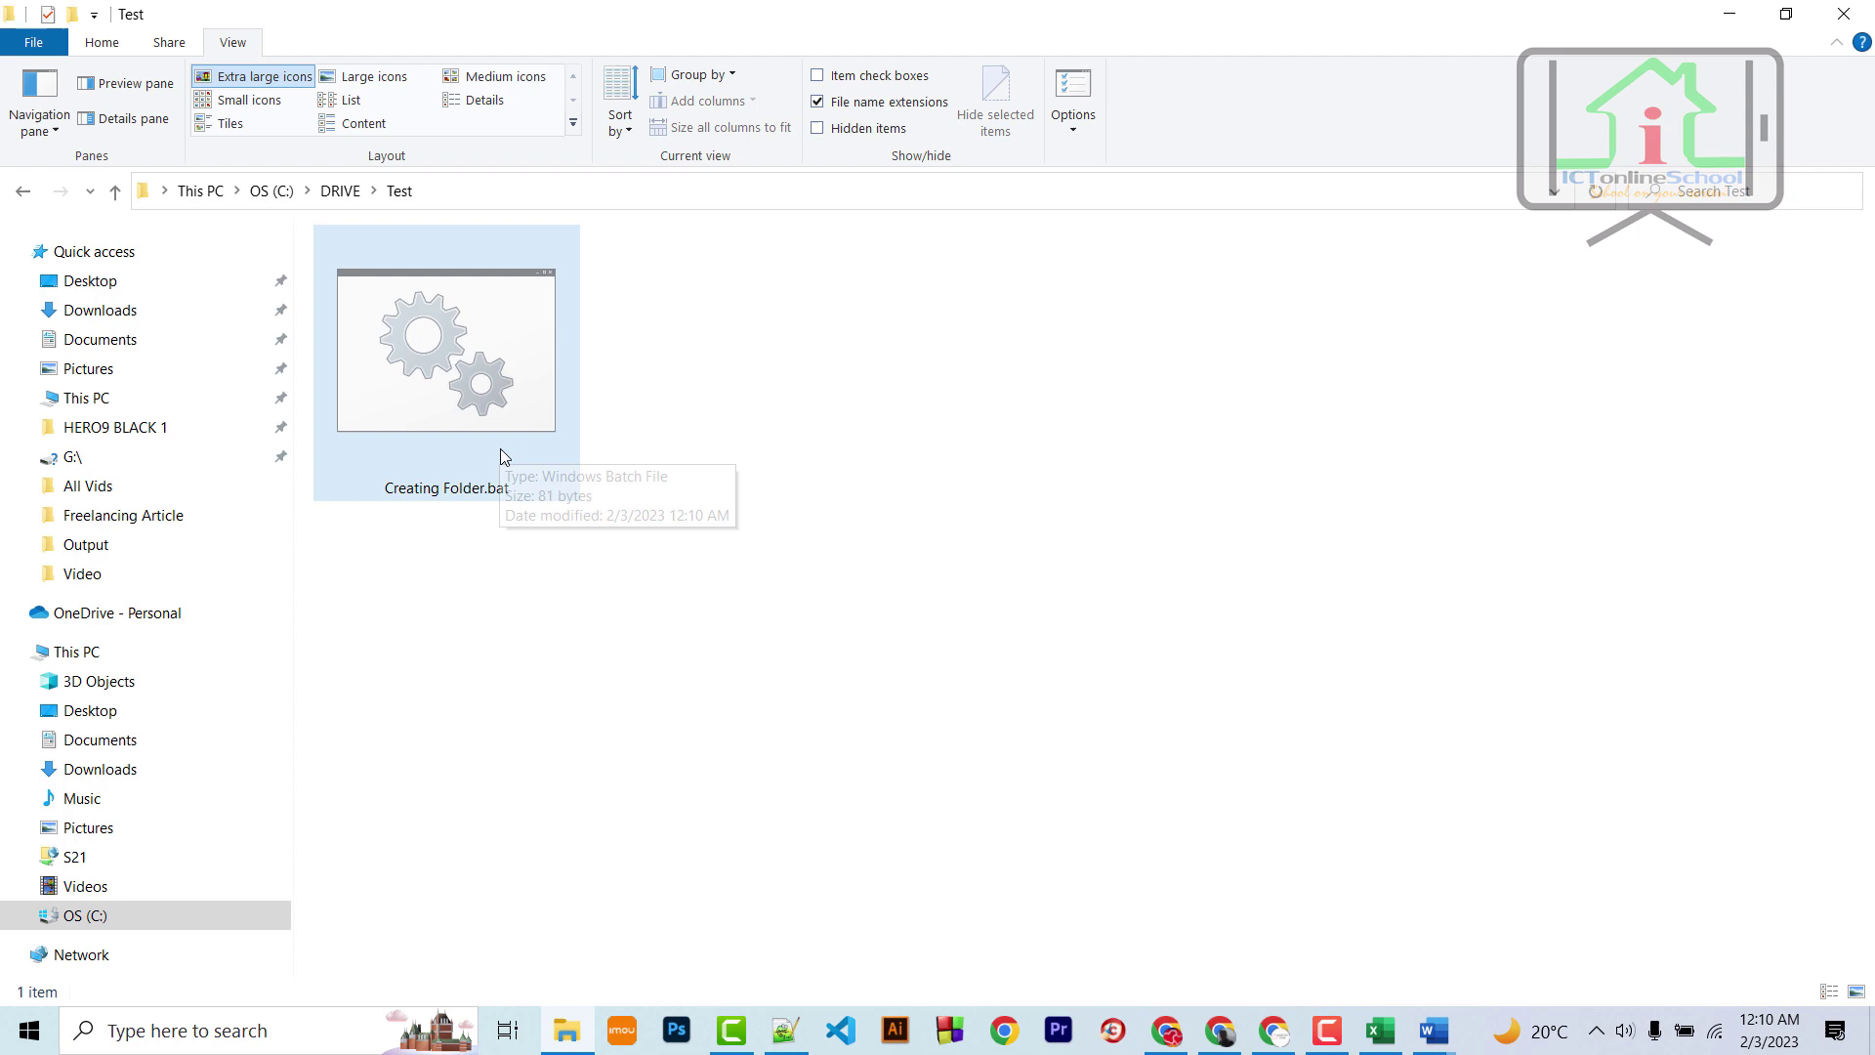
{"action": "right_click", "coordinate": [478, 389]}
{"action": "left_click", "coordinate": [617, 404]}
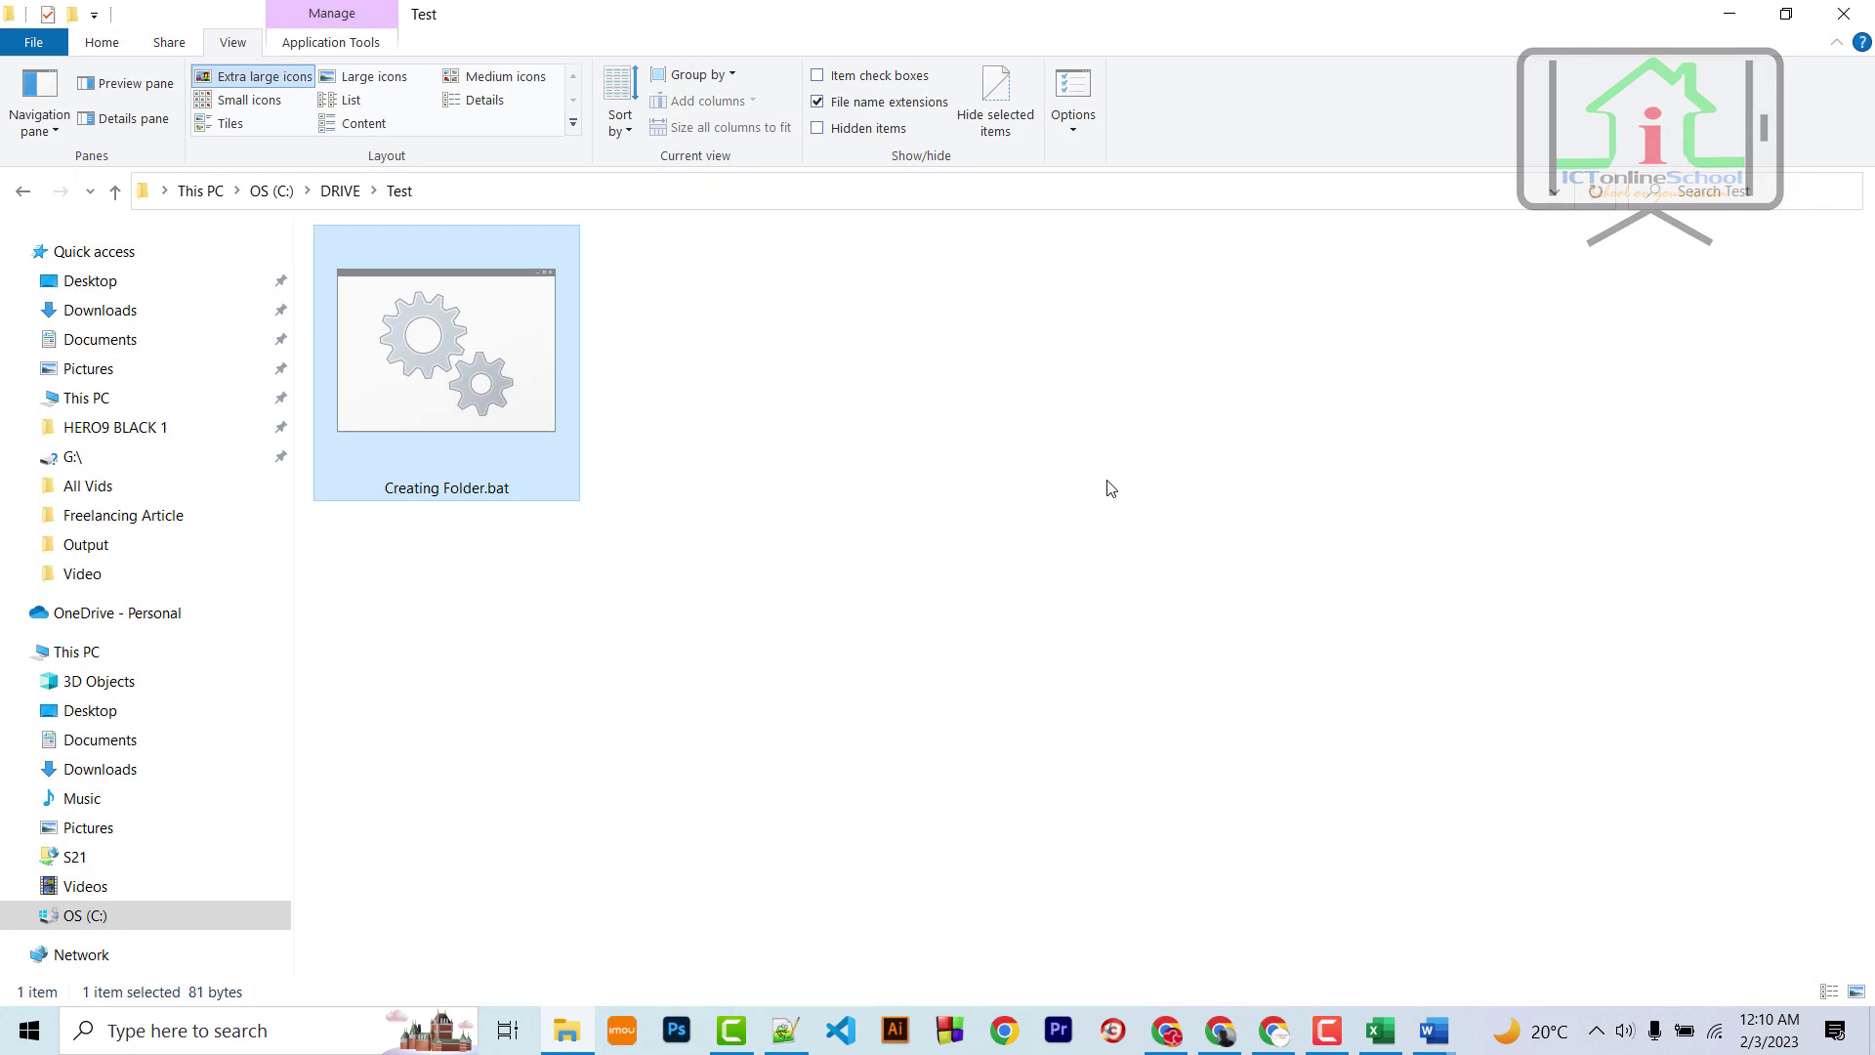